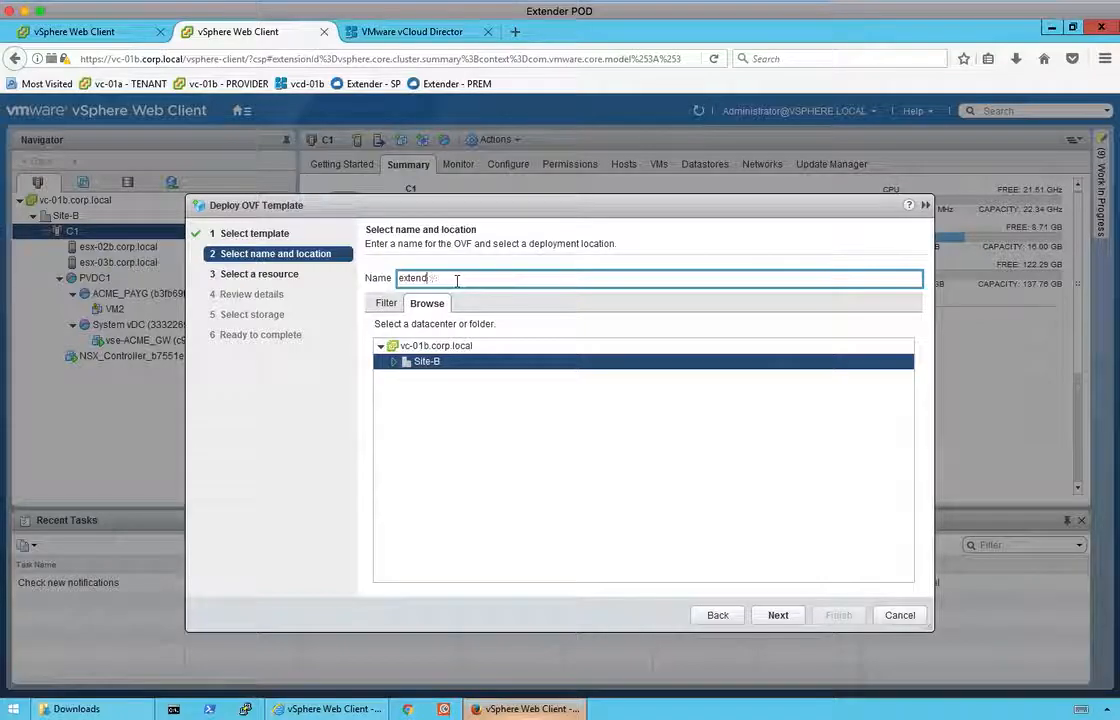
# Name the appliance extender-mgr.
pyautogui.write('-prem')
pyautogui.doubleClick(447, 278)
pyautogui.write('cl')
pyautogui.write('mgr')
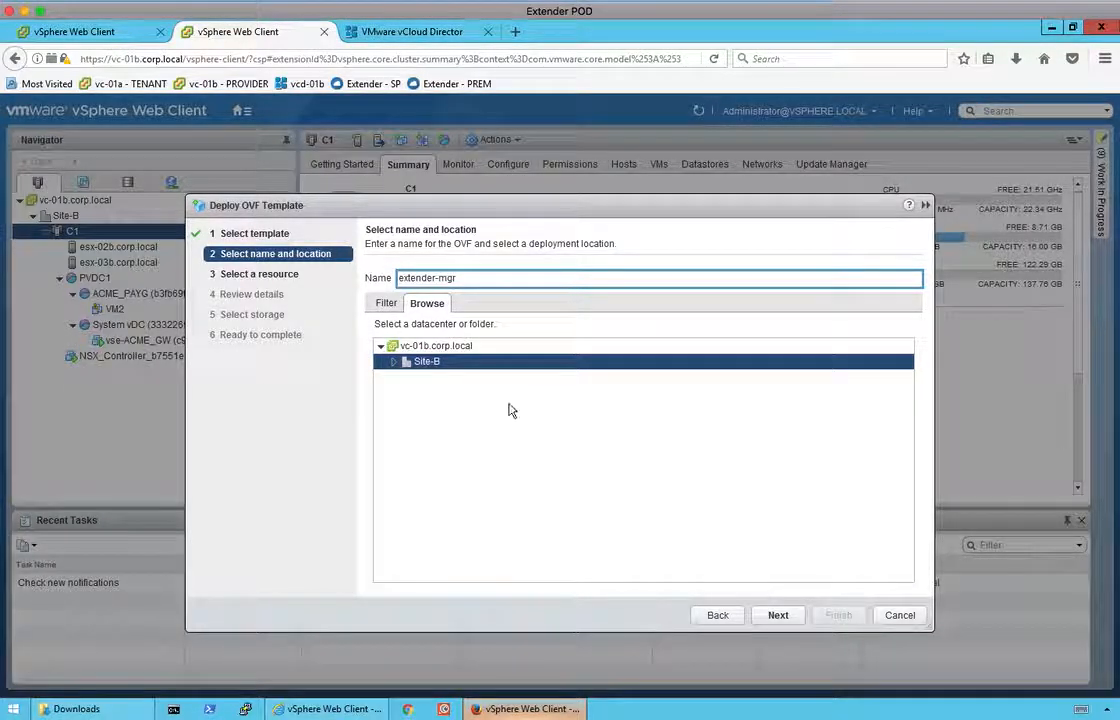
# Keep the default compute resource, pass the template details review, and accept the license agreement.
pyautogui.click(779, 616)
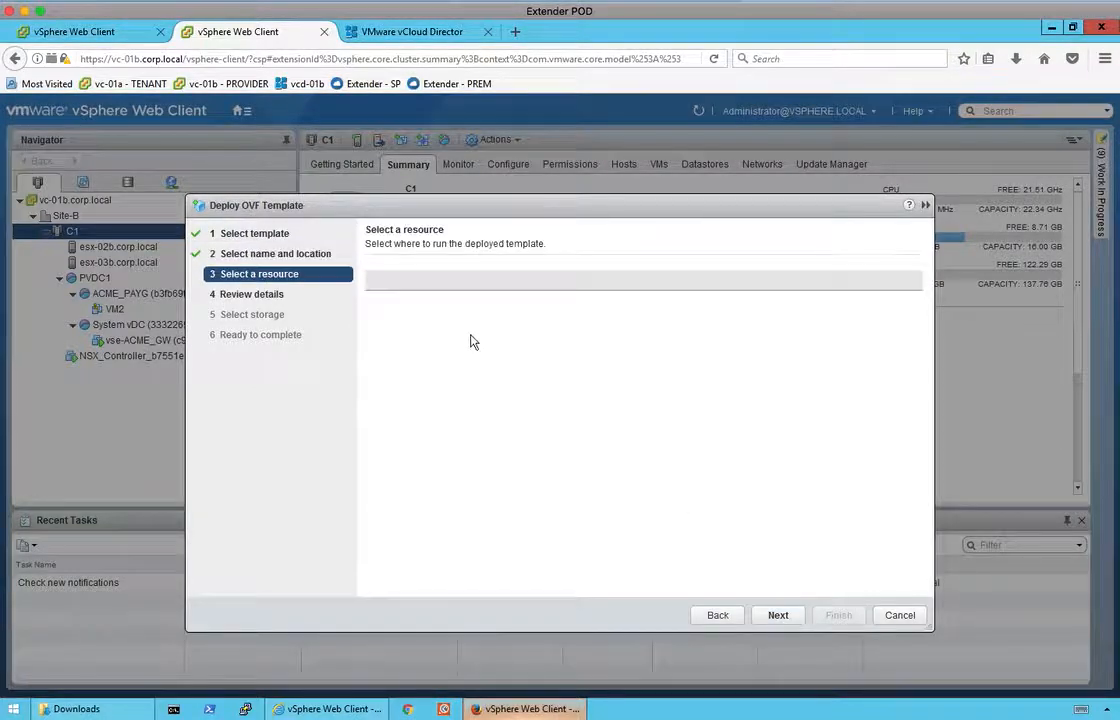
pyautogui.click(777, 619)
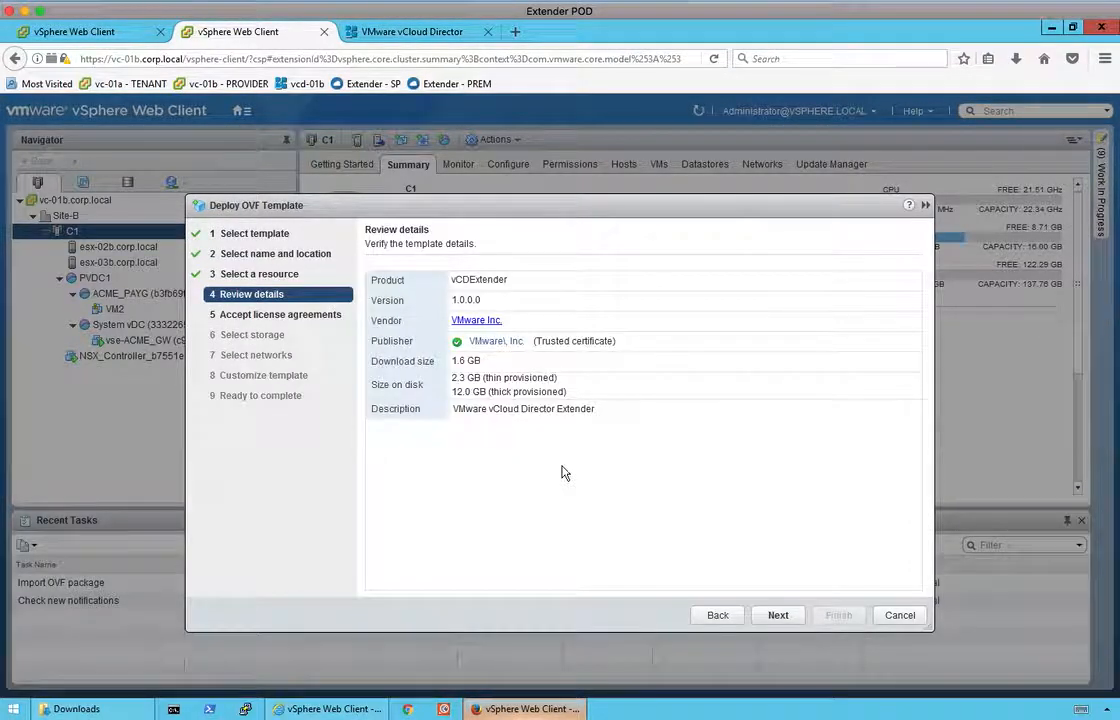
pyautogui.click(773, 620)
pyautogui.click(395, 582)
pyautogui.click(778, 617)
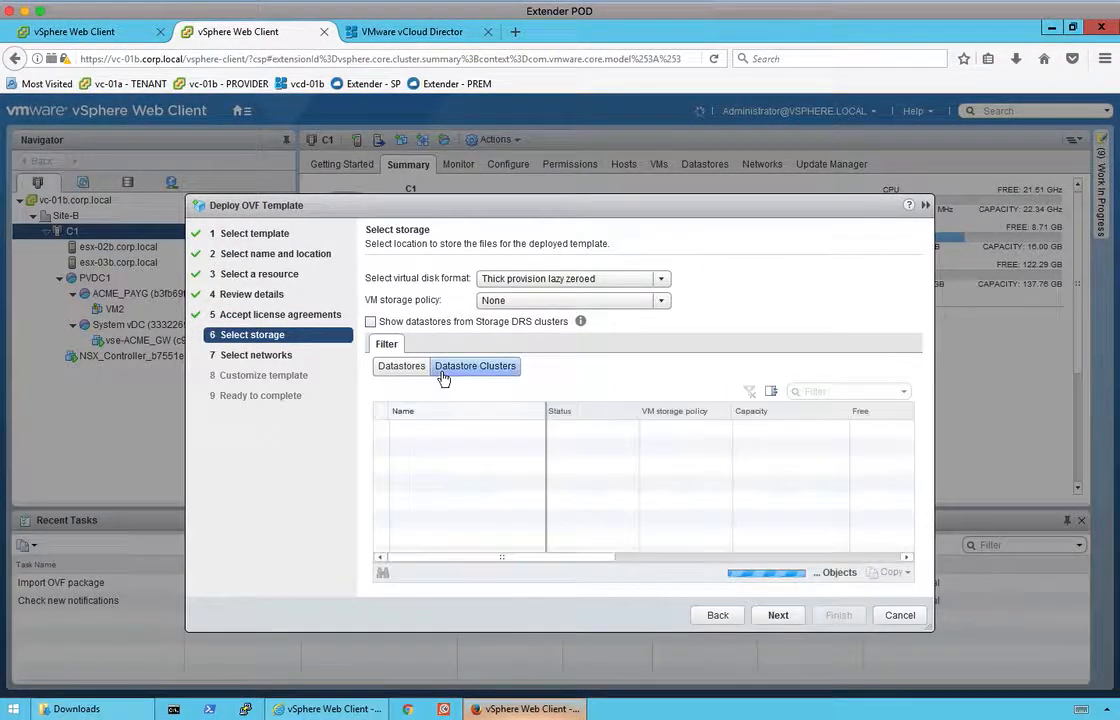
# Store the appliance on IPv4-NFS-Site_B and map Network 1 to the Management network.
pyautogui.click(475, 447)
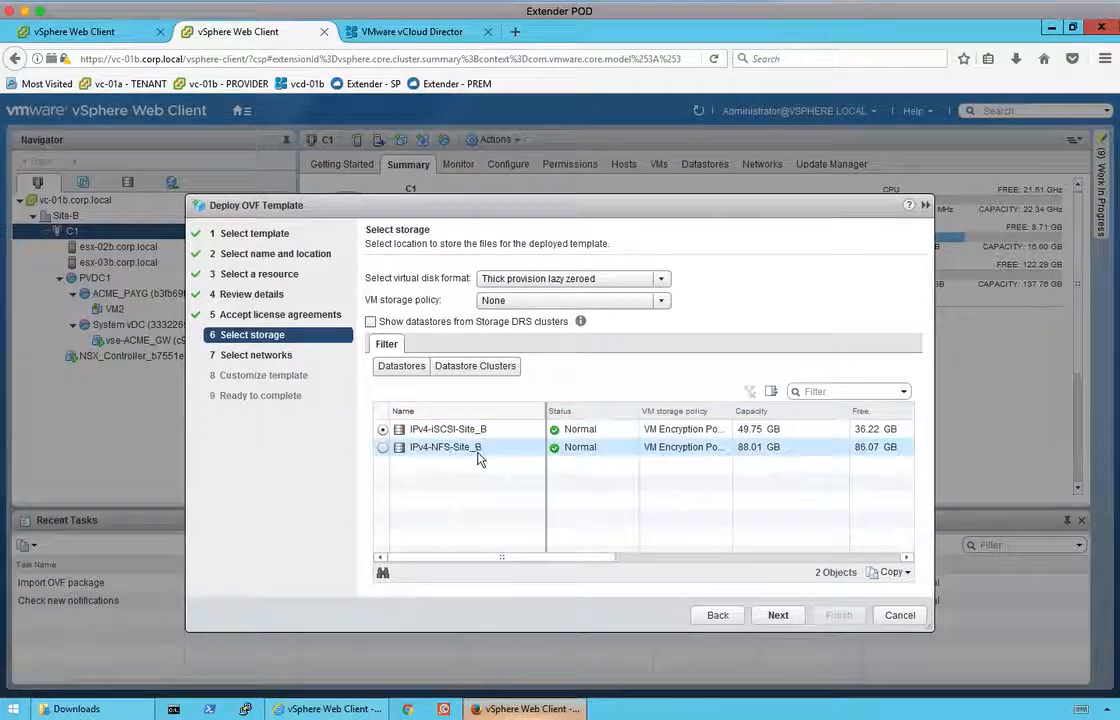
pyautogui.click(785, 619)
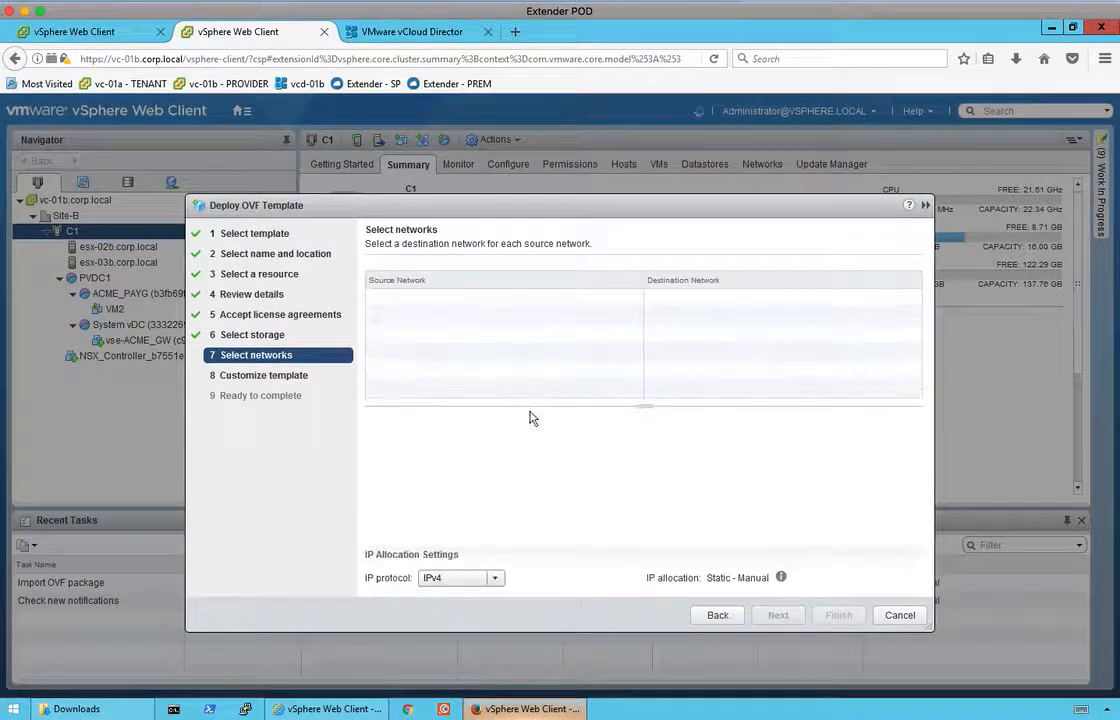
pyautogui.click(762, 300)
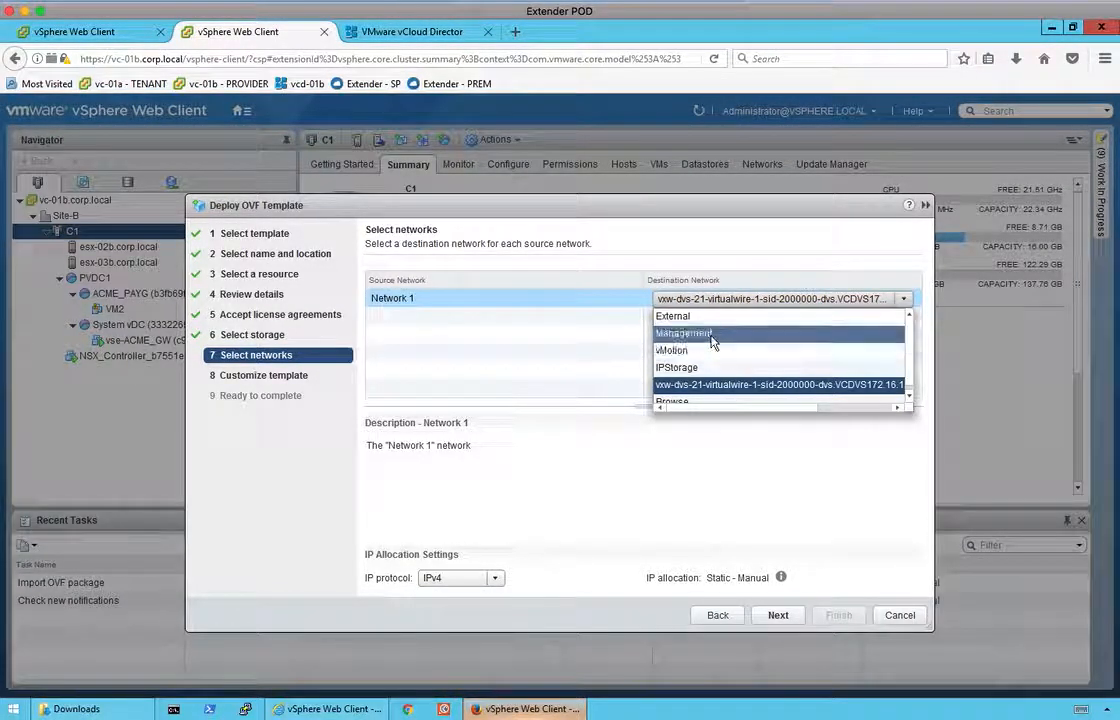
pyautogui.click(740, 329)
pyautogui.click(782, 616)
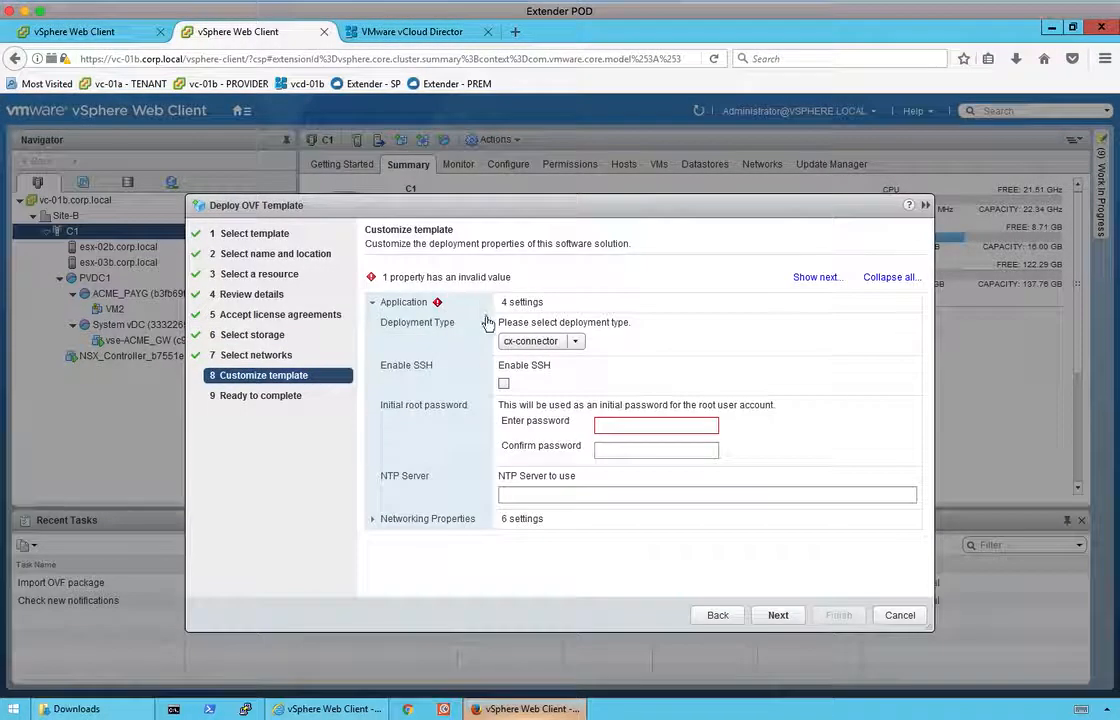
# Set the deployment type to cx-cloud-service.
pyautogui.click(564, 343)
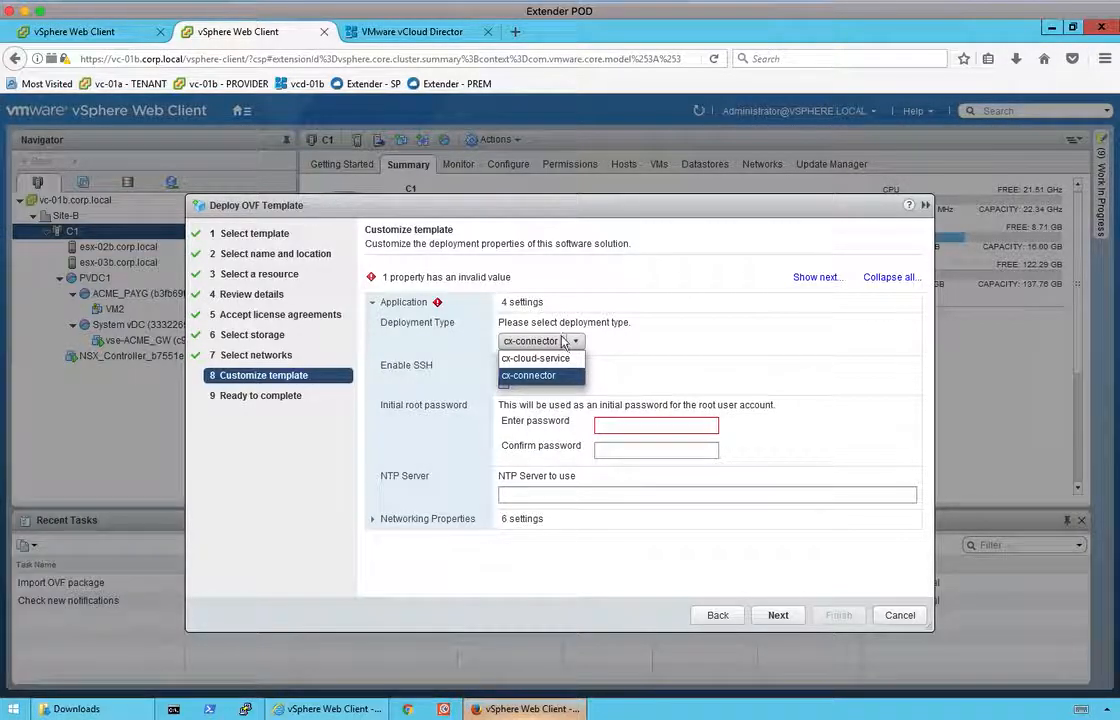
pyautogui.click(546, 347)
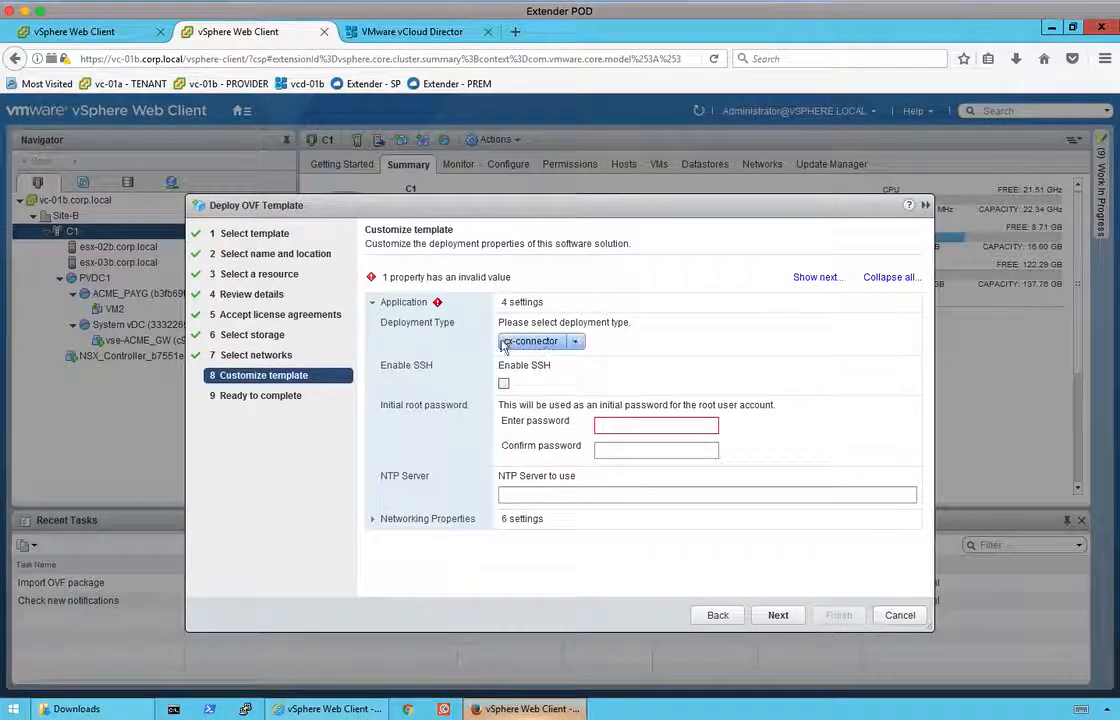
pyautogui.click(555, 348)
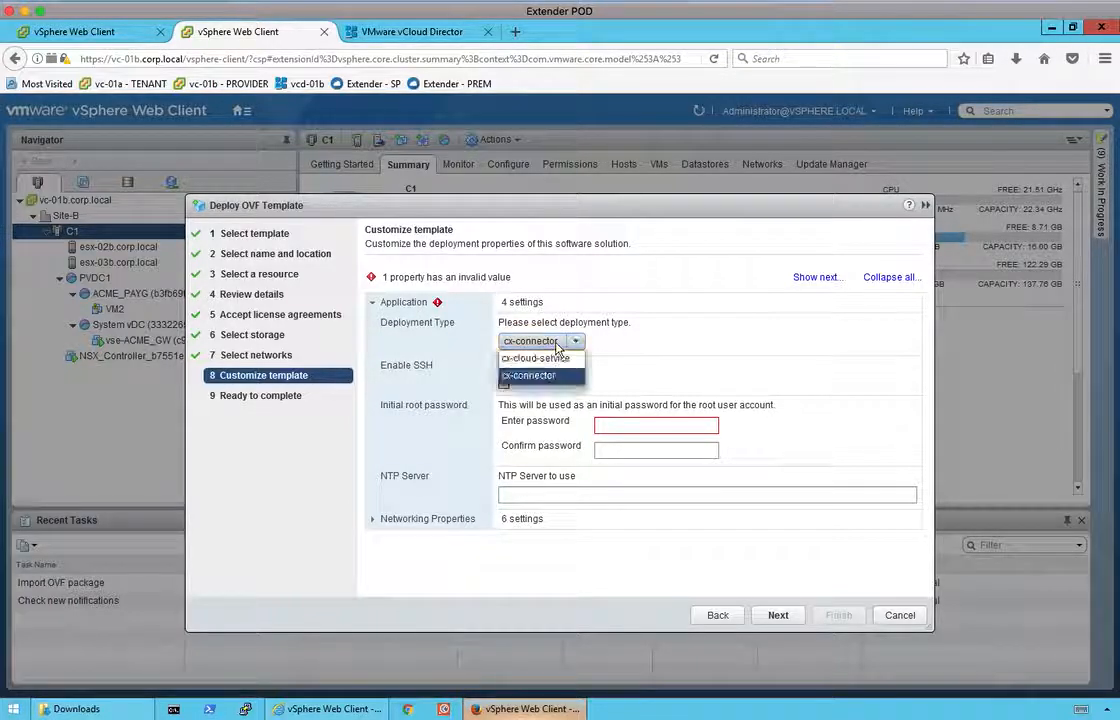
pyautogui.click(546, 360)
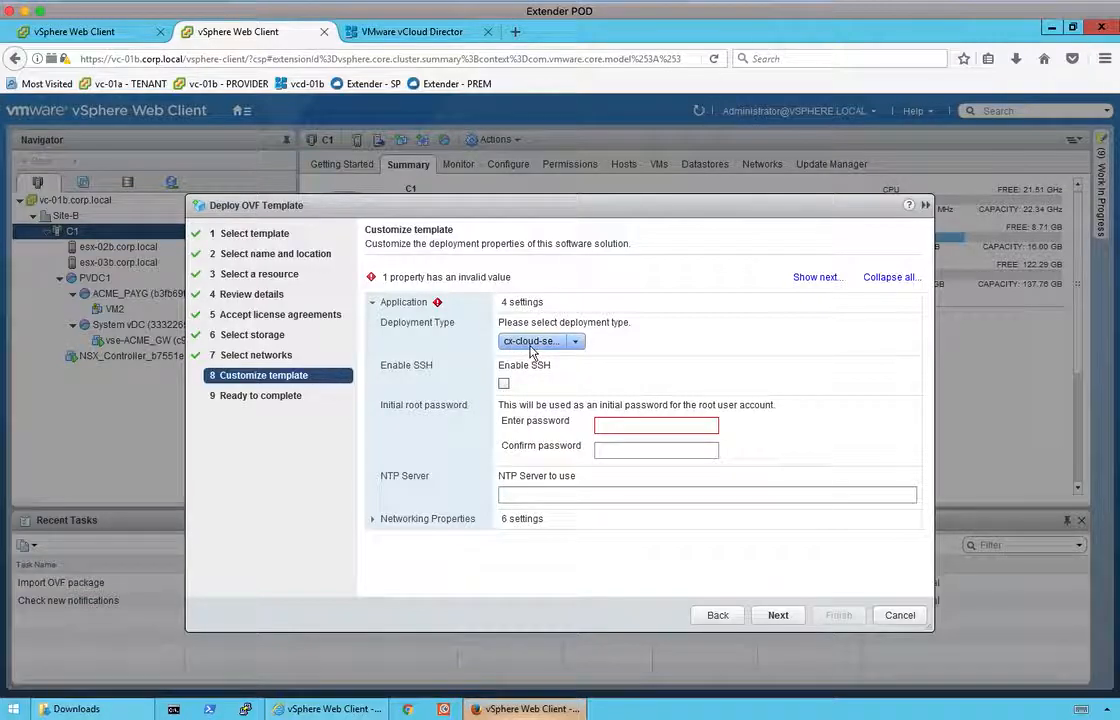
pyautogui.click(540, 345)
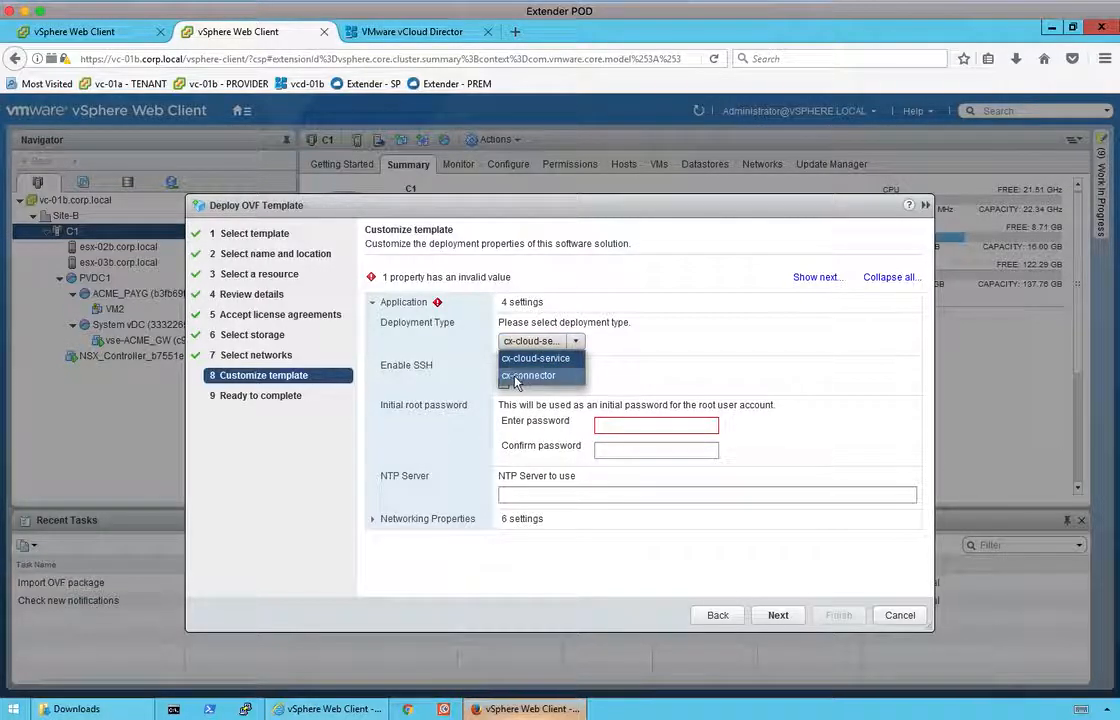
pyautogui.click(551, 357)
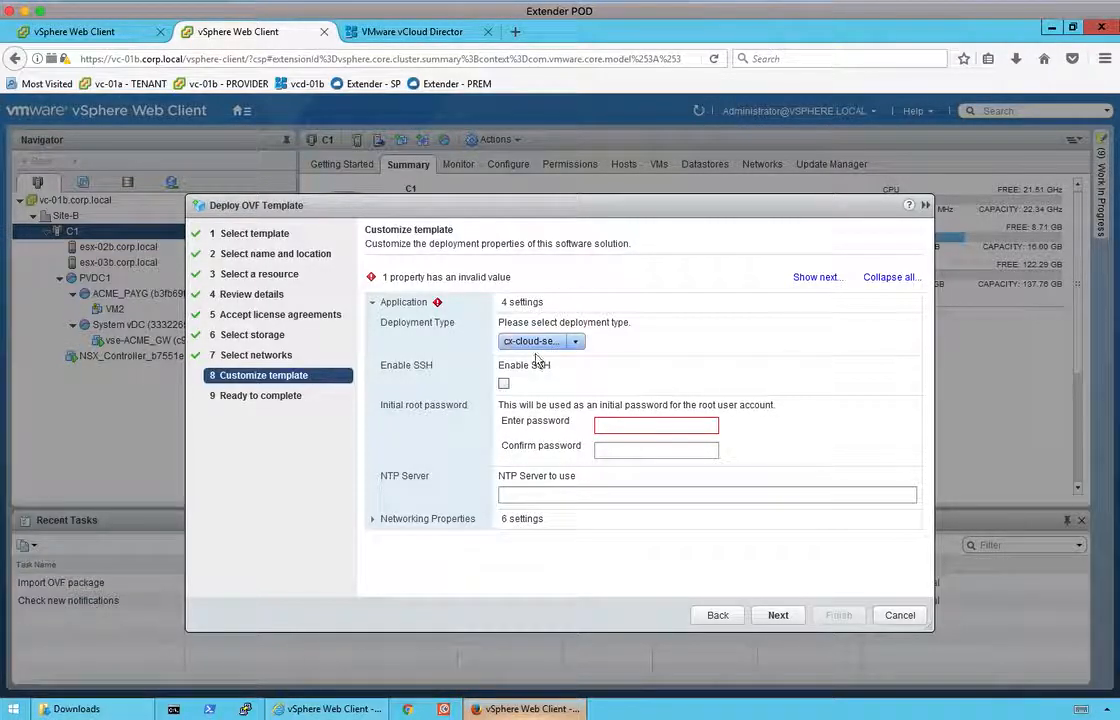
# Enter and confirm the root password, and set the NTP server to 192.168.110.1.
pyautogui.click(645, 428)
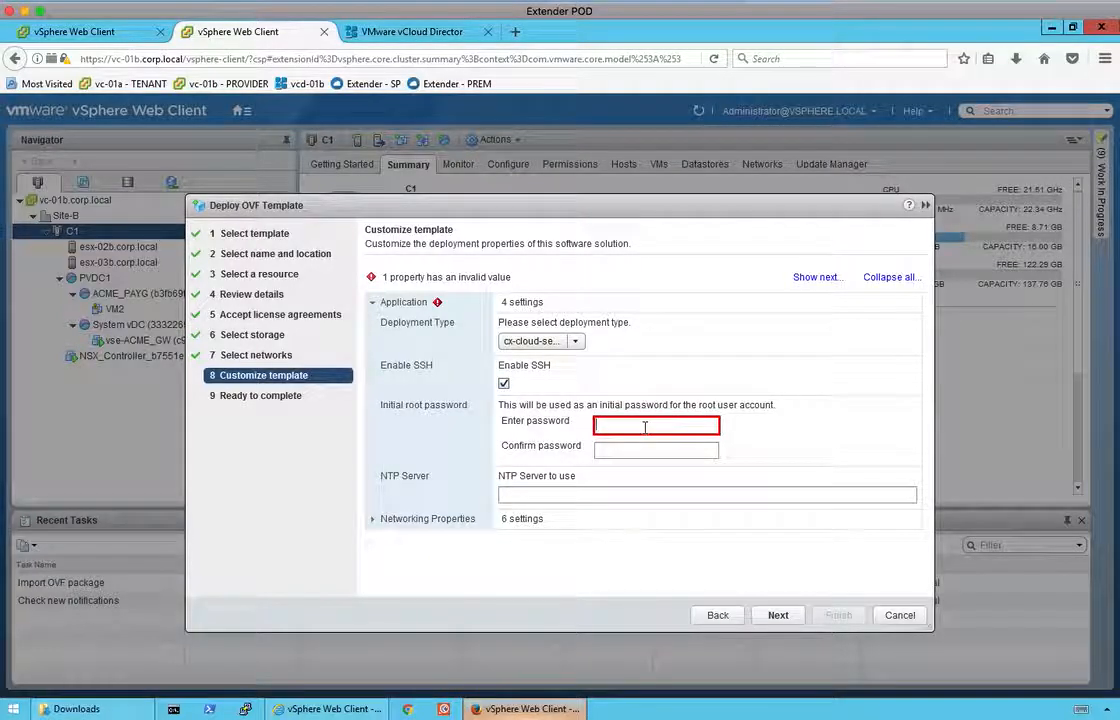
pyautogui.write('********')
pyautogui.press('Tab')
pyautogui.write('******')
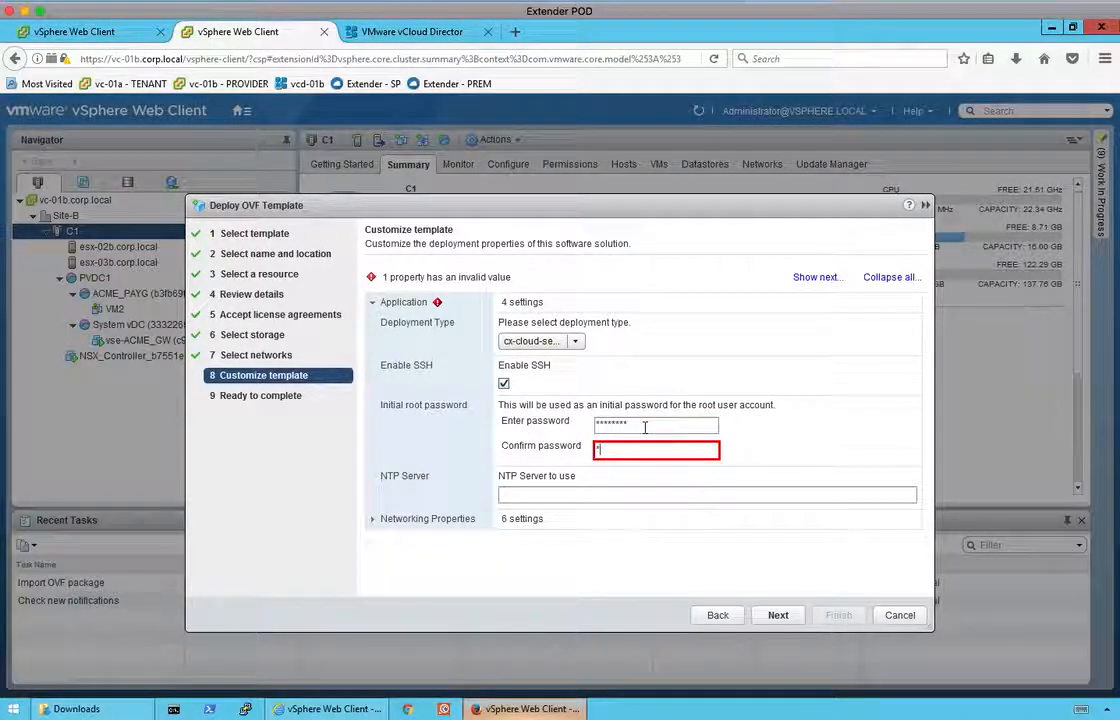
pyautogui.write('**')
pyautogui.click(592, 495)
pyautogui.write('192.168.110.1')
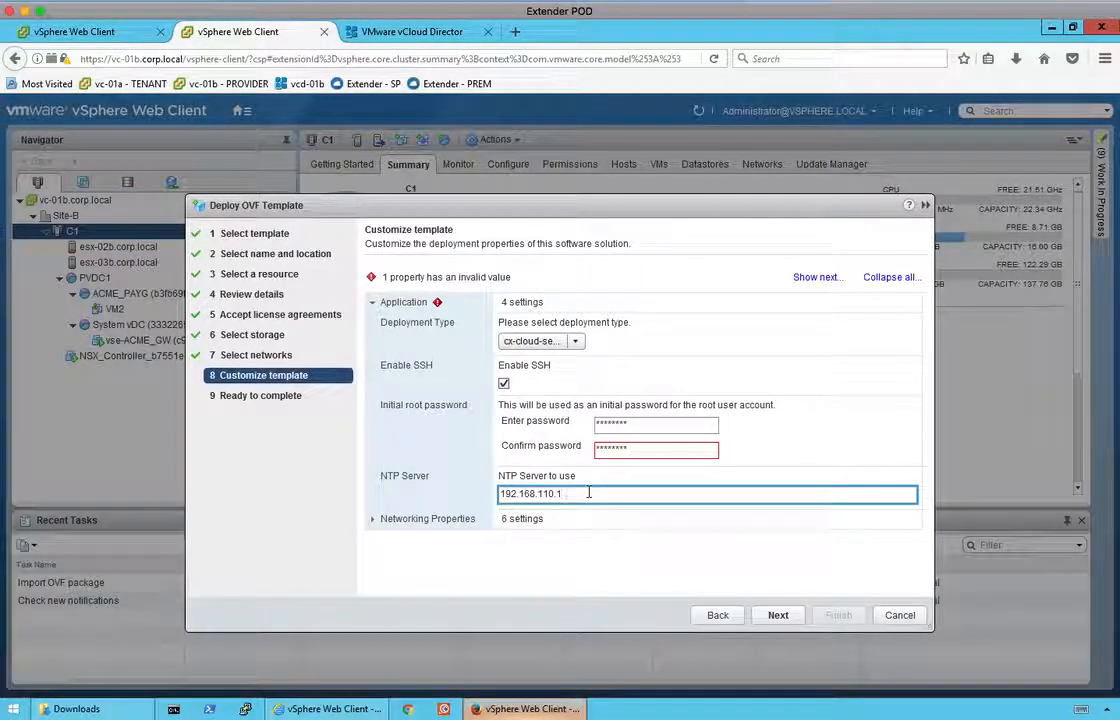
# Expand the networking properties to reach the default gateway and domain name fields.
pyautogui.click(372, 518)
pyautogui.moveTo(917, 440); pyautogui.dragTo(921, 511)
pyautogui.click(565, 409)
pyautogui.moveTo(917, 425); pyautogui.dragTo(917, 466)
pyautogui.click(680, 382)
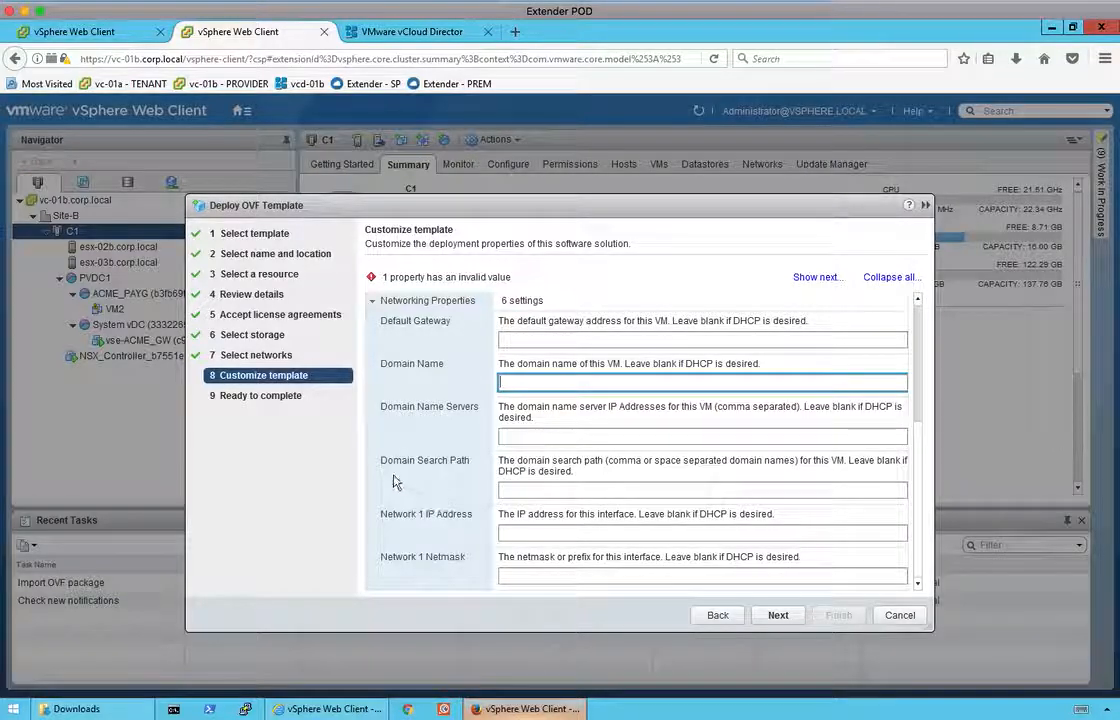
# Set gateway 192.168.210.1, domain extender-mgr, DNS 192.168.110.10, search path corp.local, IP 192.168.210.30, netmask 255.255.255.0.
pyautogui.press('Tab')
pyautogui.press('Tab')
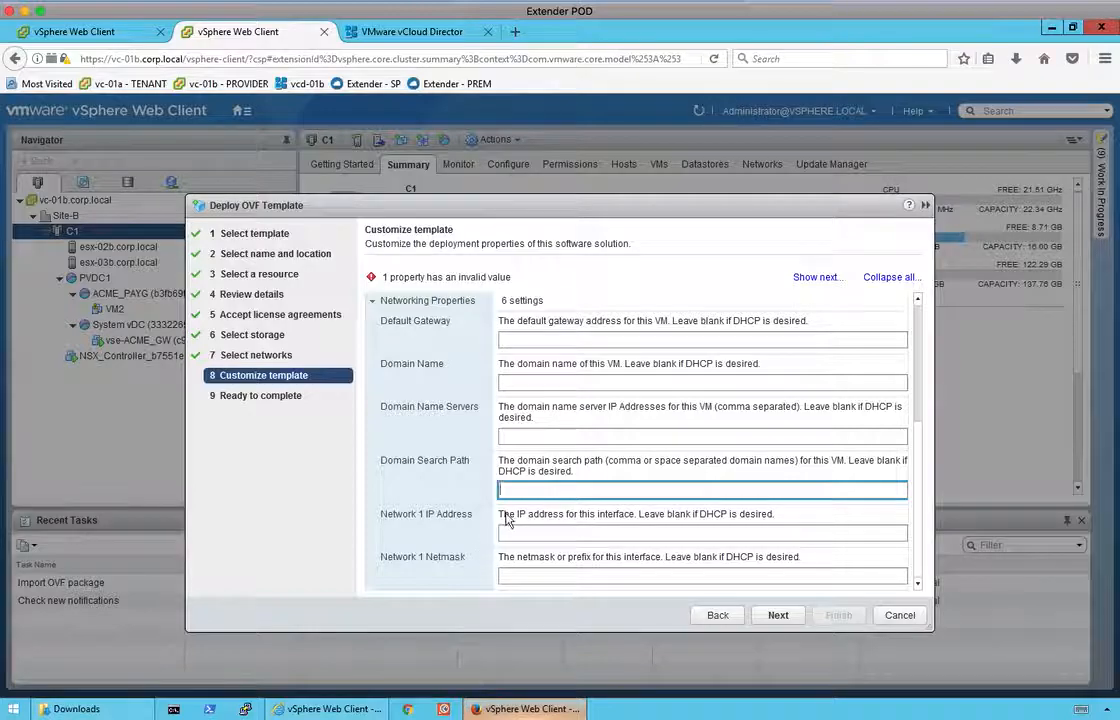
pyautogui.click(532, 337)
pyautogui.write('192.168.2')
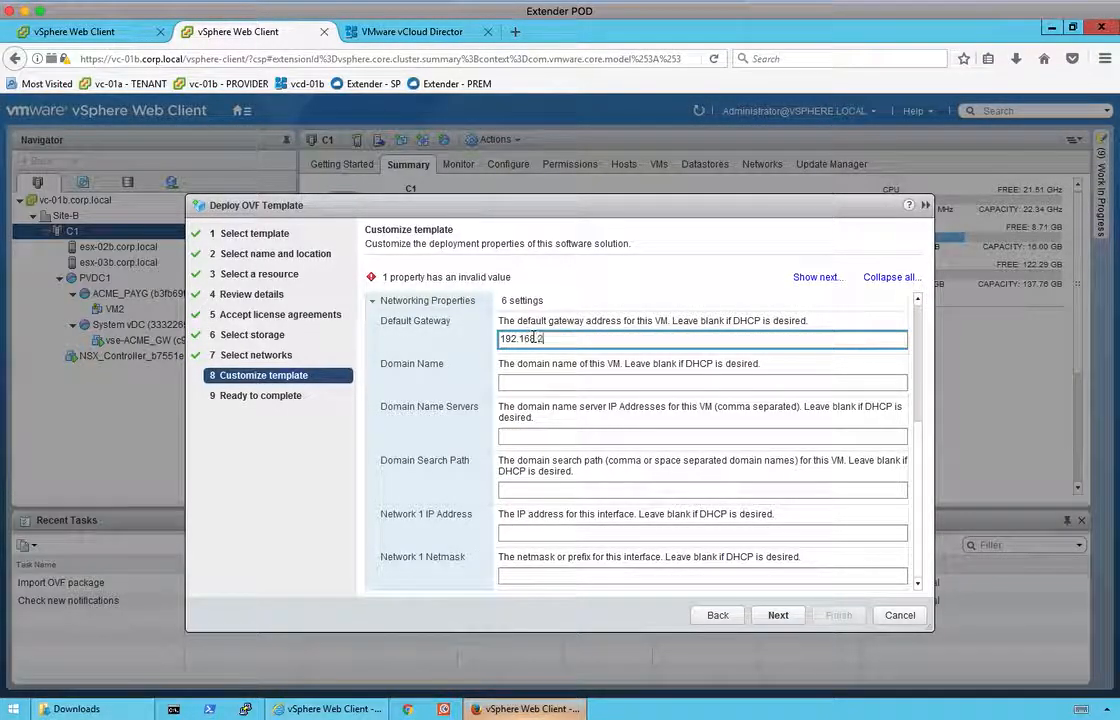
pyautogui.write('10.1')
pyautogui.press('Tab')
pyautogui.write('extender-mgr')
pyautogui.press('Tab')
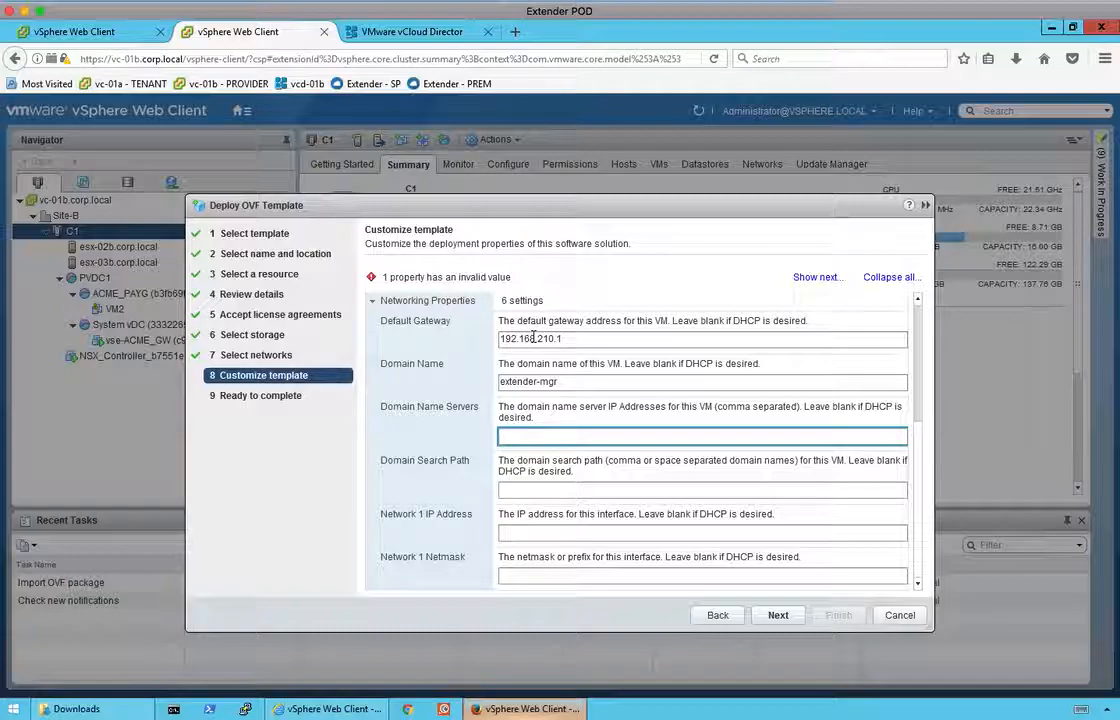
pyautogui.write('192.168.110.10')
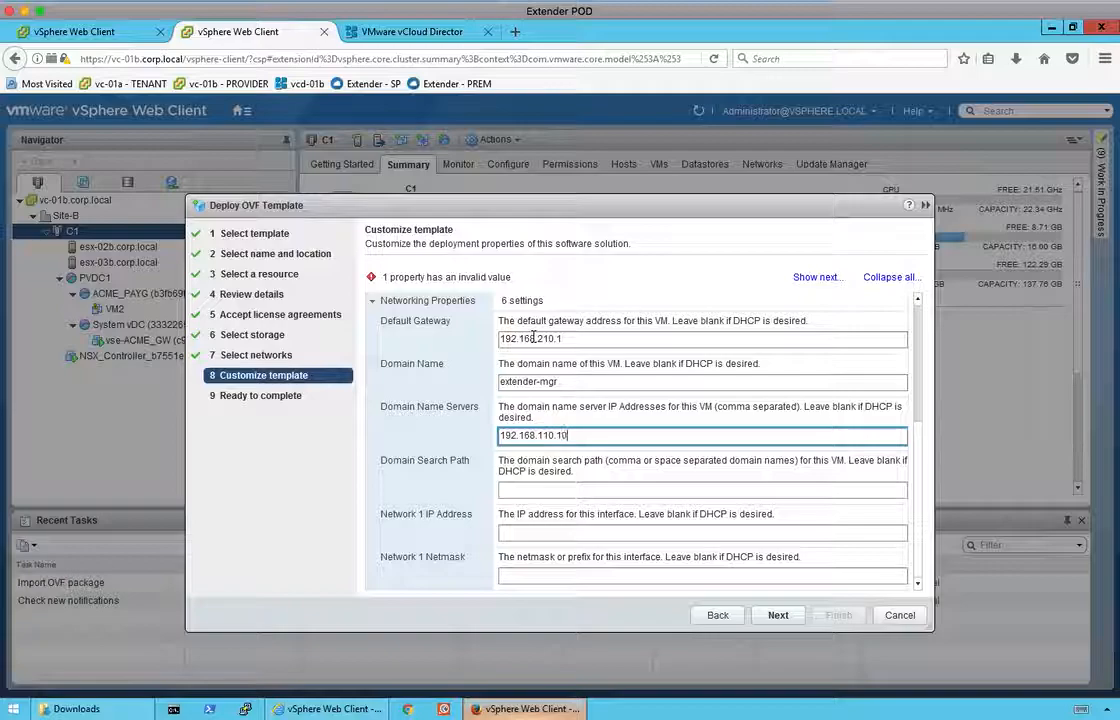
pyautogui.press('Tab')
pyautogui.write('corp')
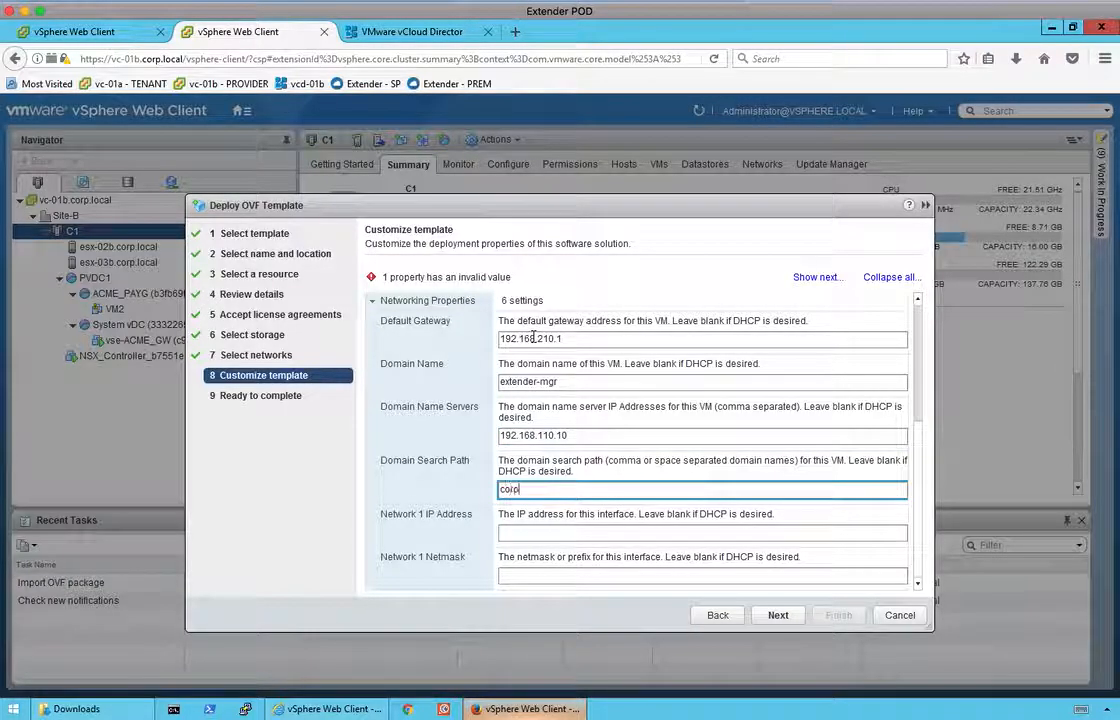
pyautogui.write('.local')
pyautogui.press('Tab')
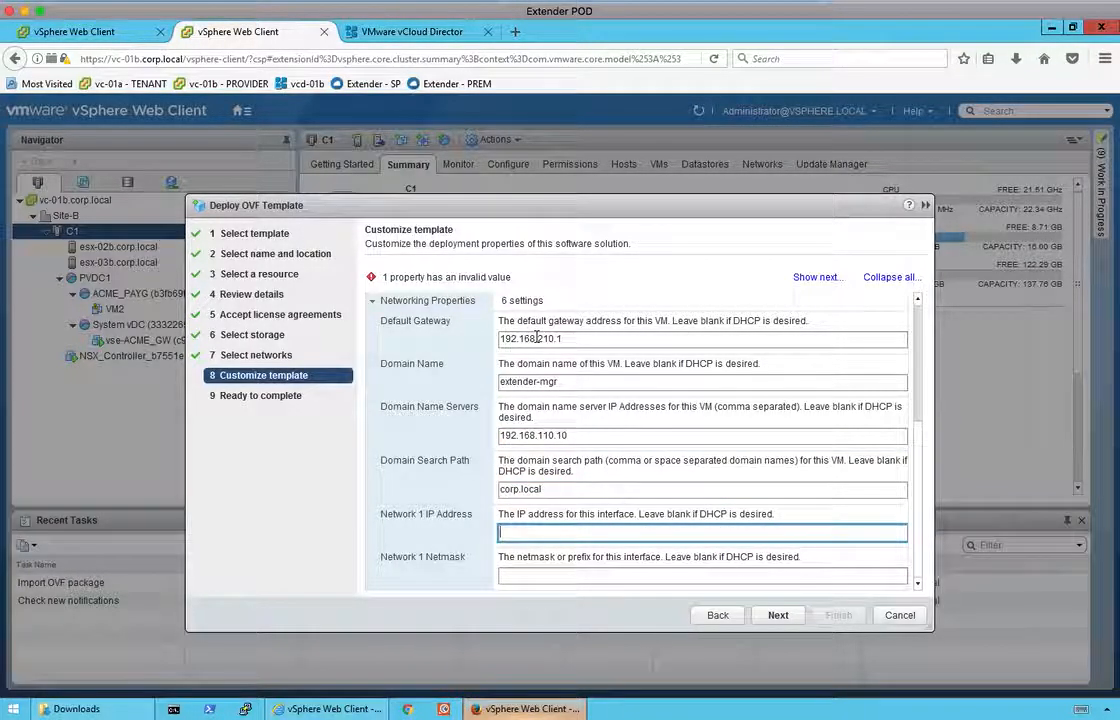
pyautogui.write('192.168.210.30')
pyautogui.press('Tab')
pyautogui.write('255.255.255.0')
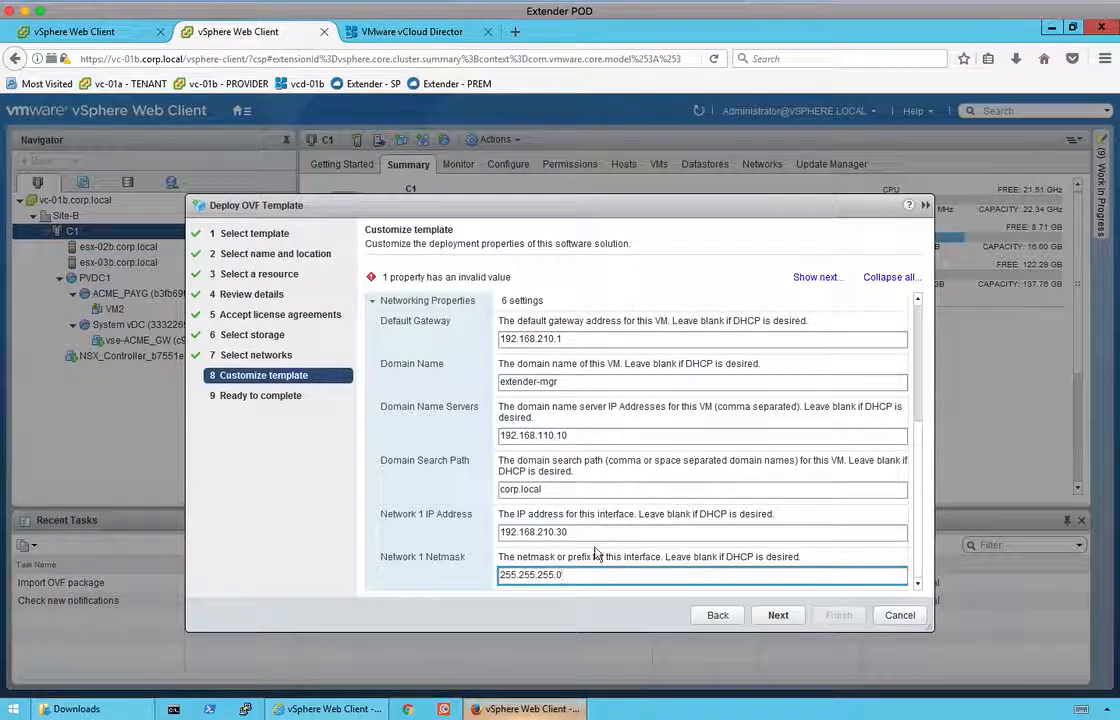
# Retype a matching root password in both password fields and continue to Ready to complete.
pyautogui.click(779, 617)
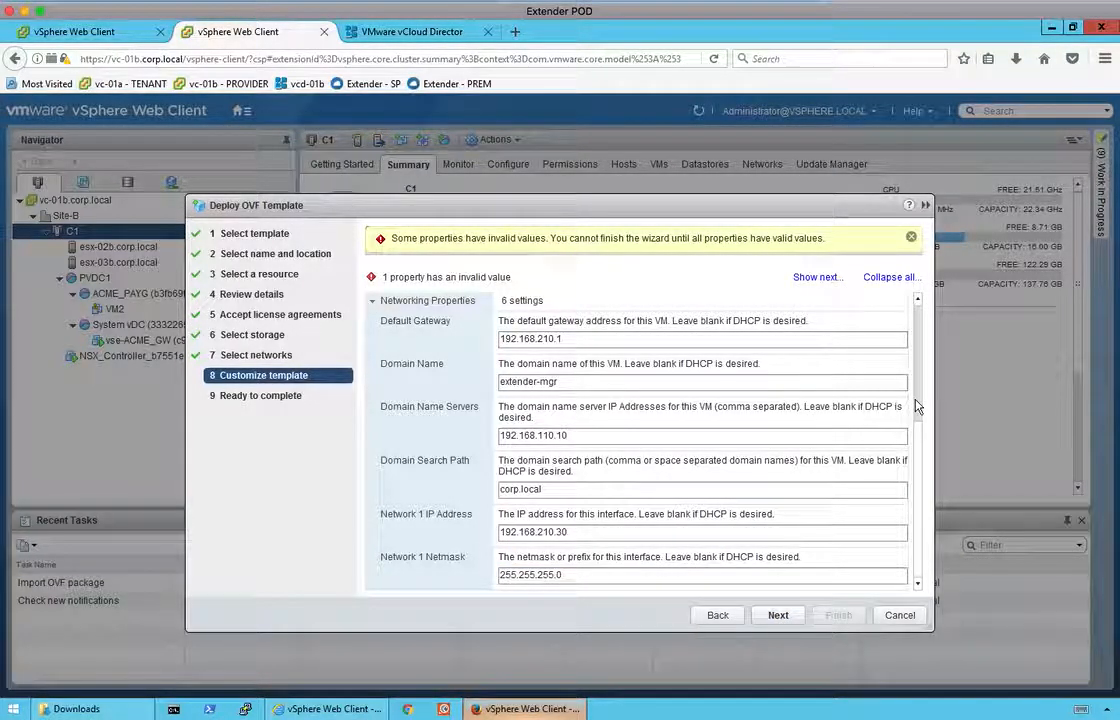
pyautogui.scroll(1, 918, 400)
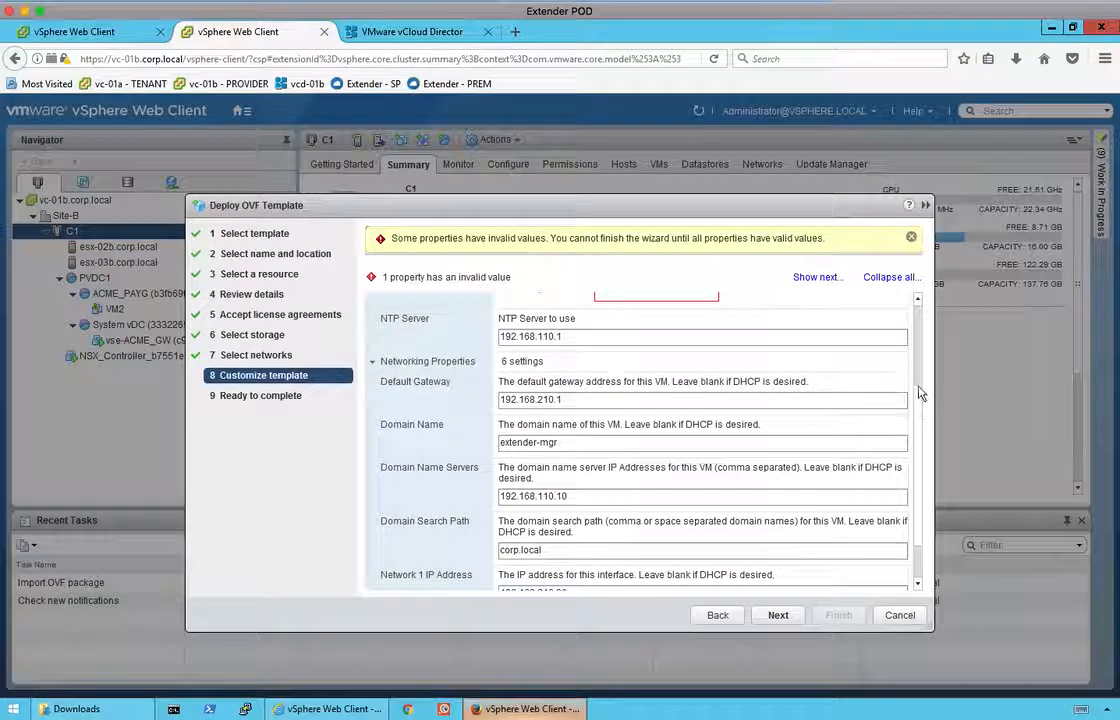
pyautogui.scroll(1, 918, 400)
pyautogui.doubleClick(615, 346)
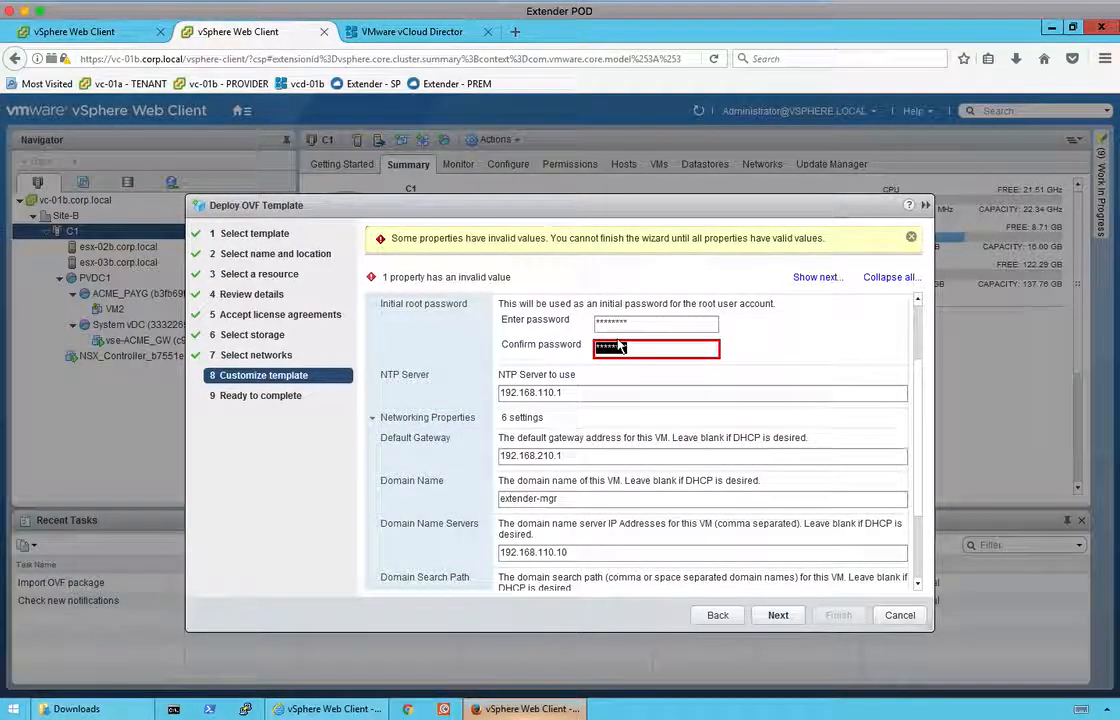
pyautogui.write('V')
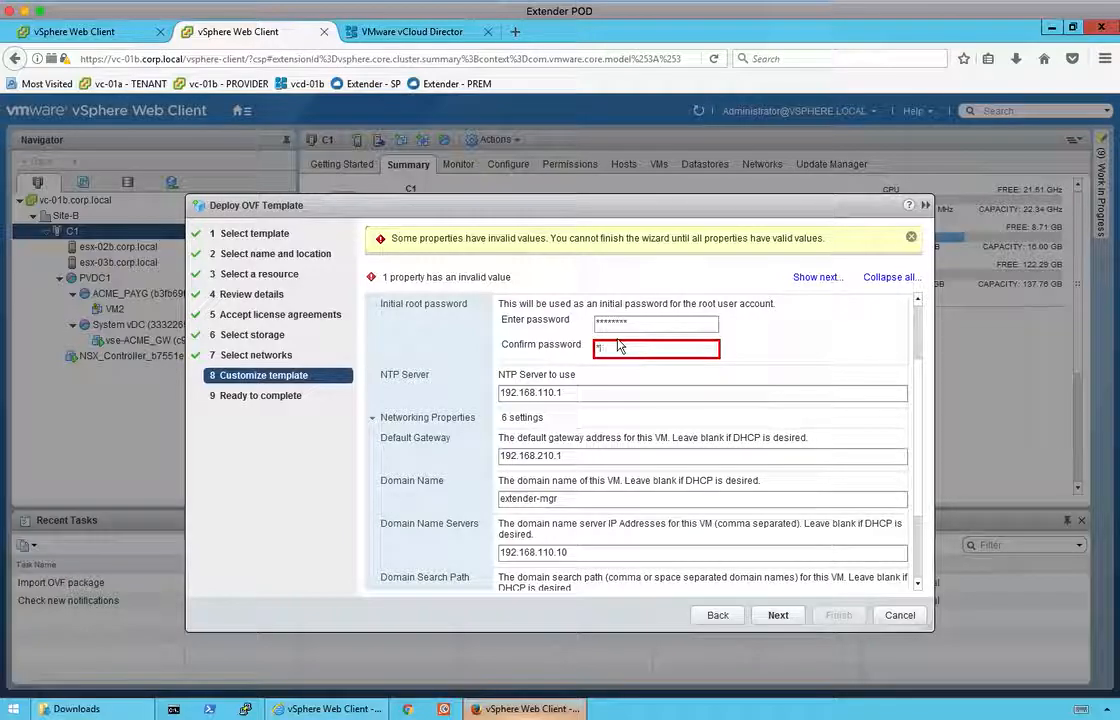
pyautogui.write('Mware')
pyautogui.moveTo(650, 325); pyautogui.dragTo(504, 321)
pyautogui.write('VMware1')
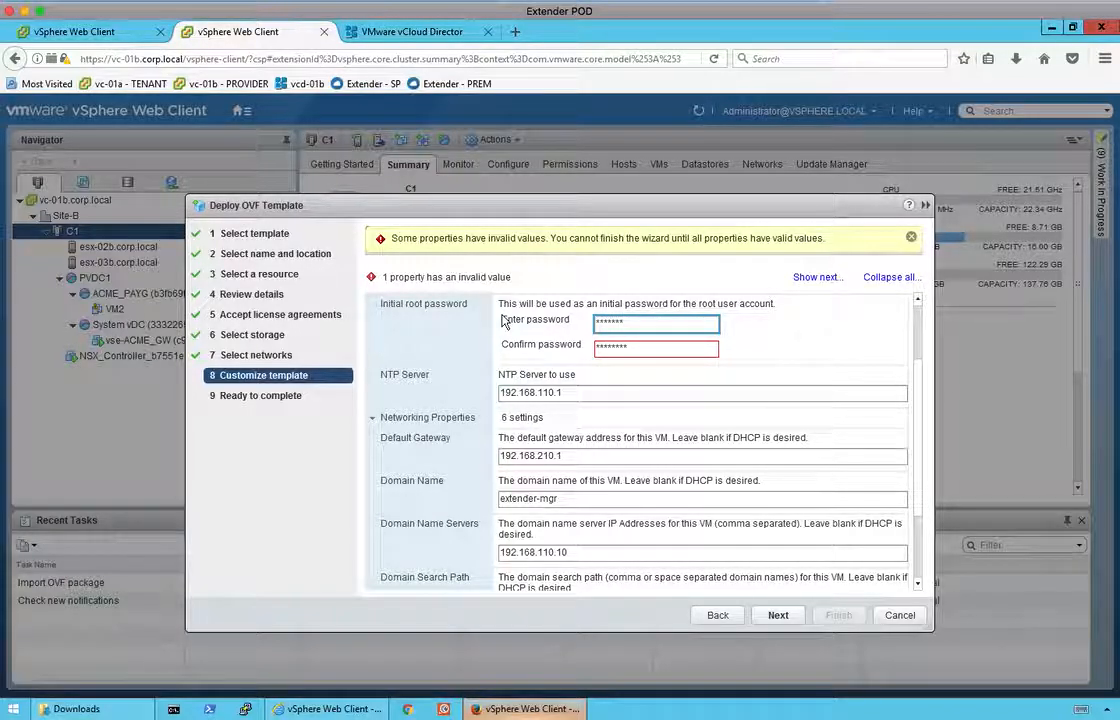
pyautogui.press('BackSpace')
pyautogui.press('BackSpace')
pyautogui.press('BackSpace')
pyautogui.write('VMware1!')
pyautogui.click(778, 614)
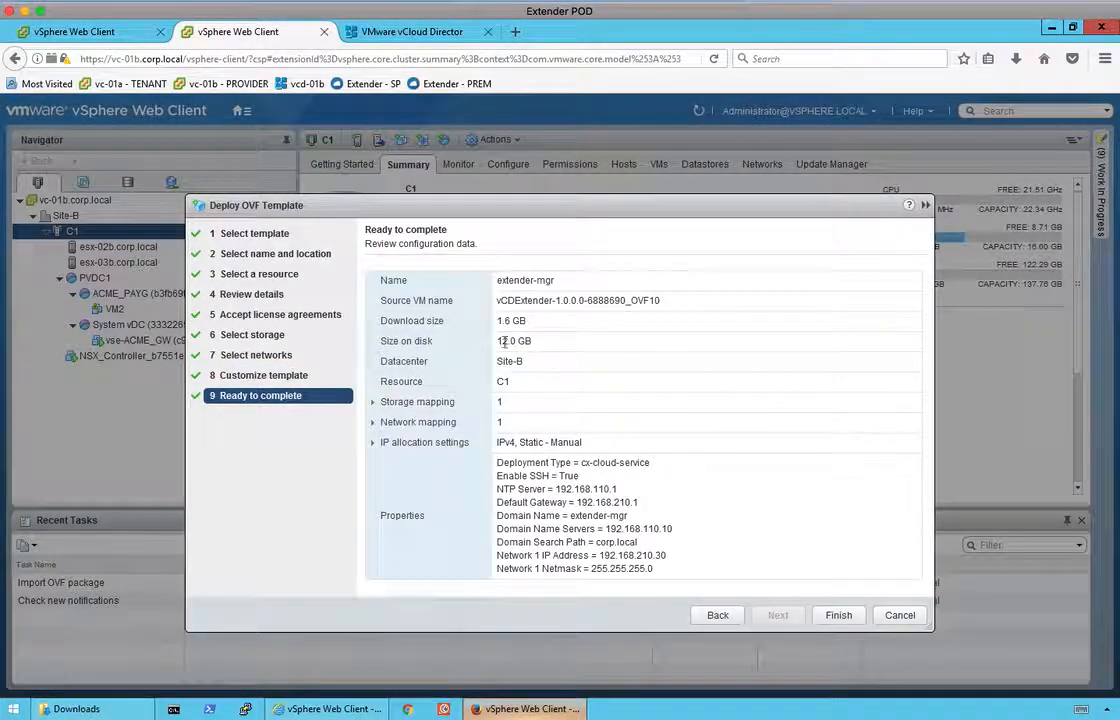
# Finish the wizard to start deploying extender-mgr and watch its tasks in Recent Tasks.
pyautogui.click(838, 615)
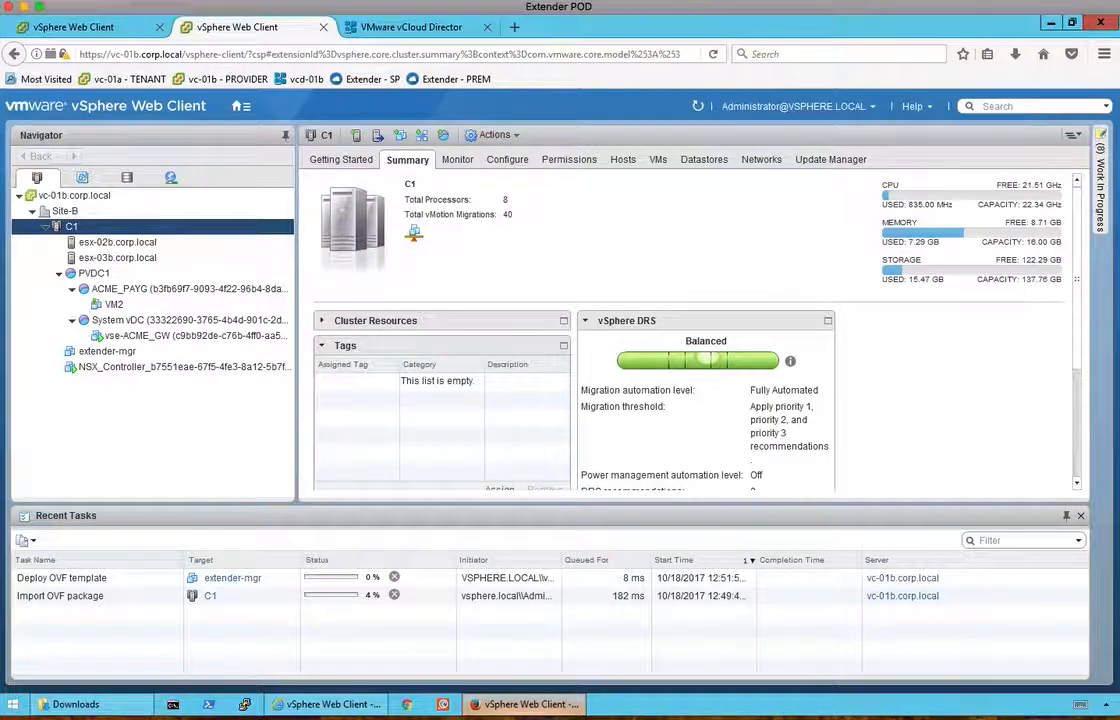
pyautogui.rightClick(956, 718)
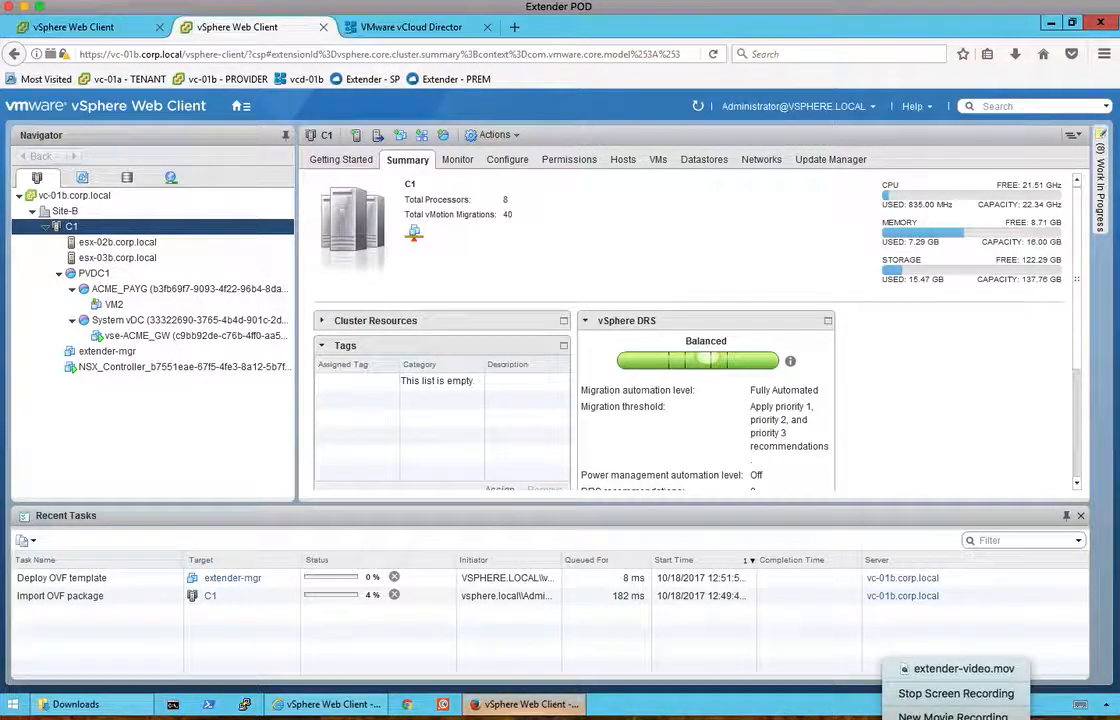
pyautogui.click(956, 693)
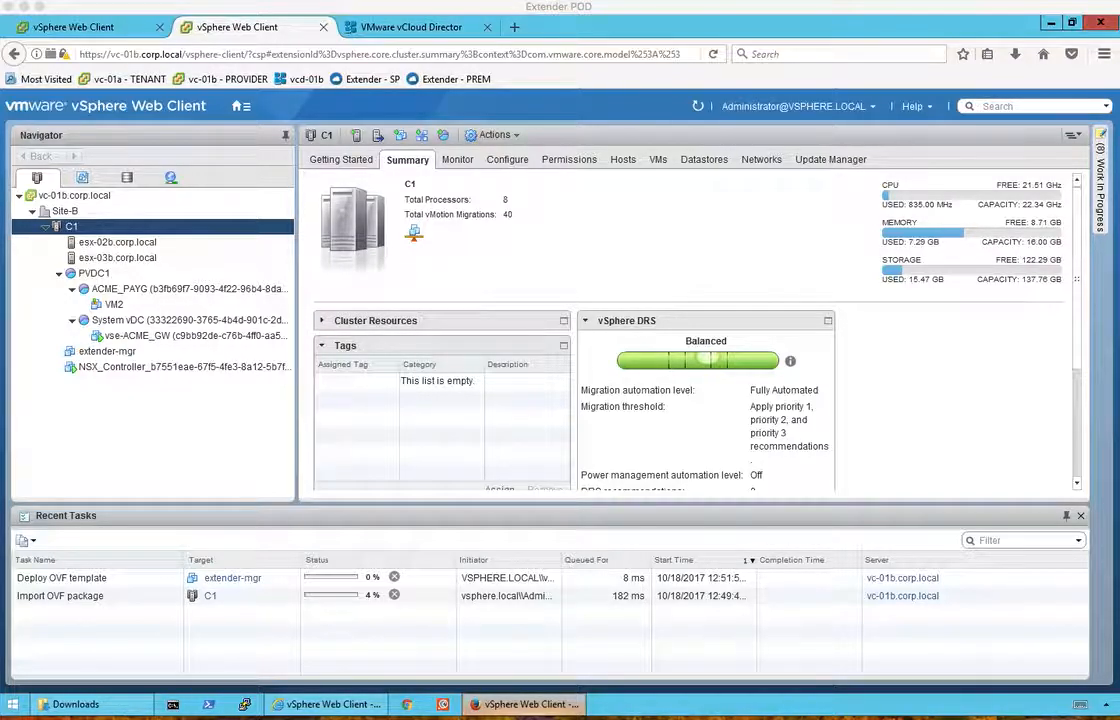
# Select the extender-mgr VM in the Navigator and power it on.
pyautogui.rightClick(956, 718)
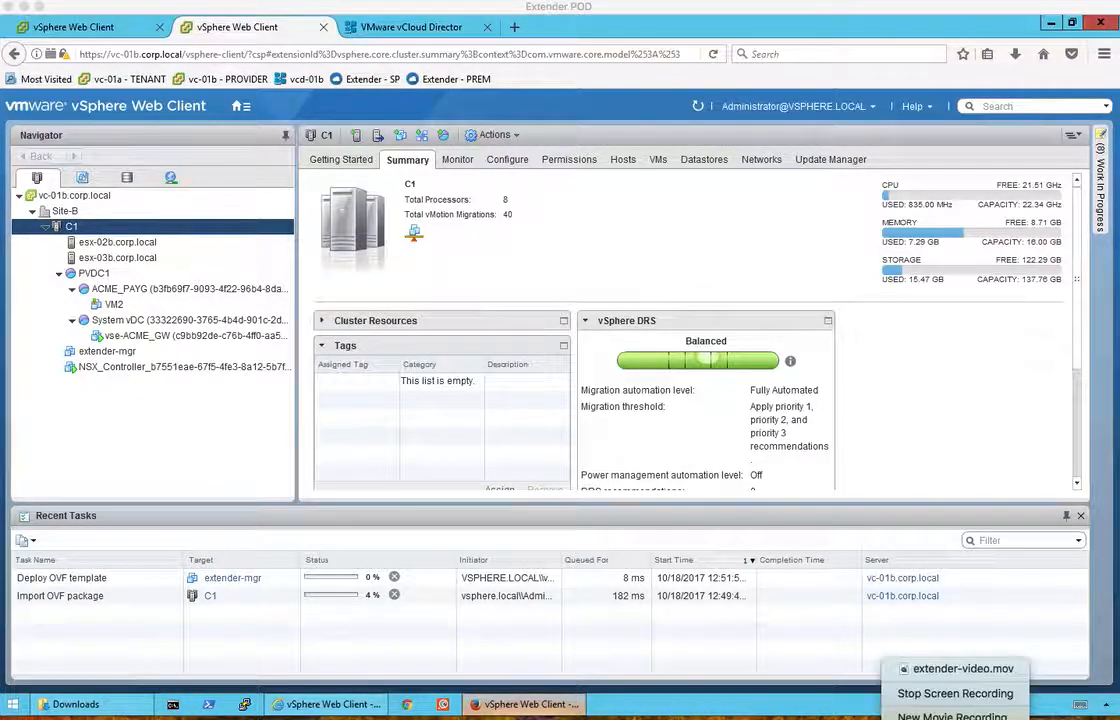
pyautogui.click(956, 693)
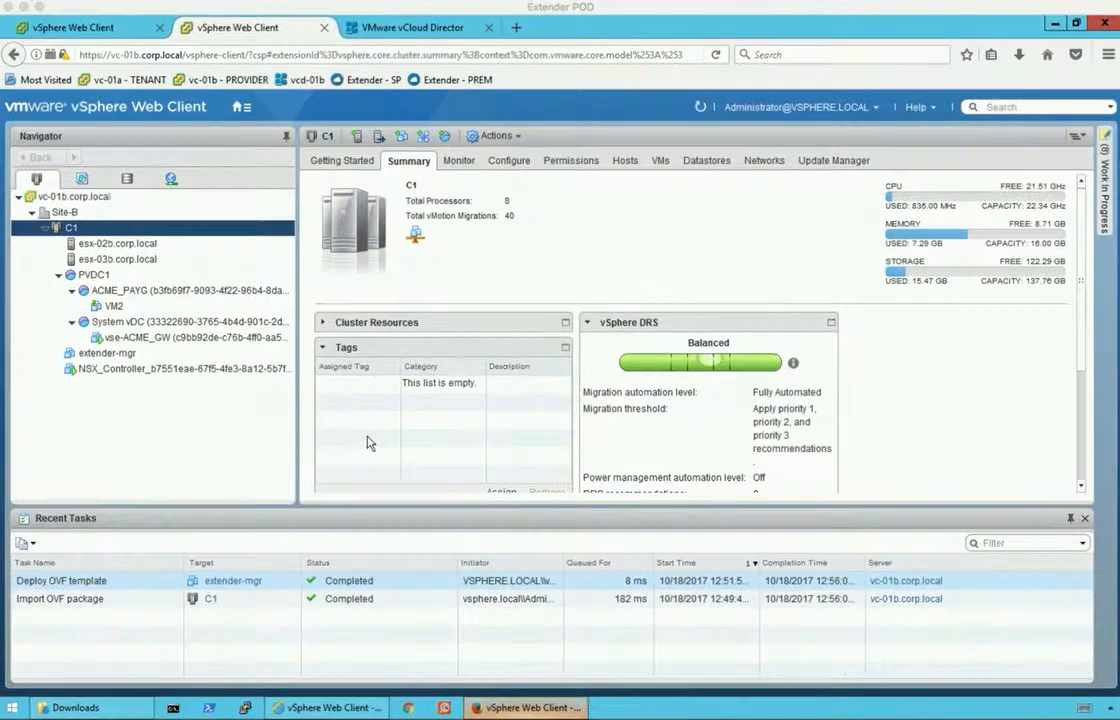
pyautogui.click(112, 355)
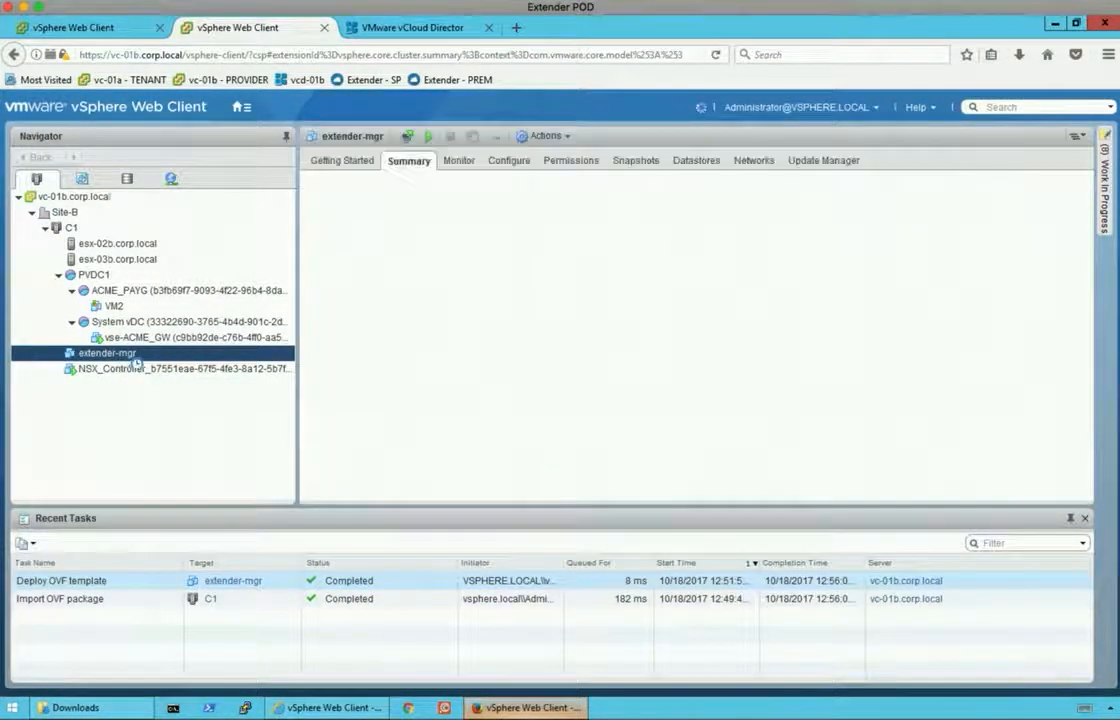
pyautogui.click(427, 136)
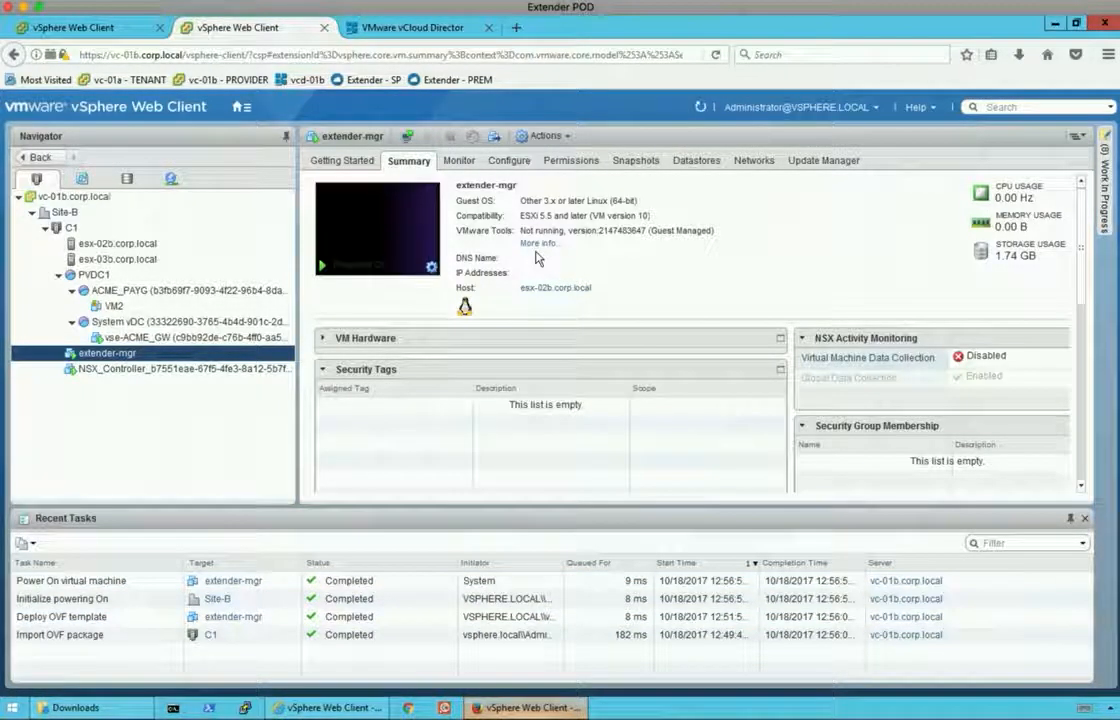
# Launch extender-mgr's web console in a new tab, then return to vSphere and open Command Prompt.
pyautogui.click(326, 268)
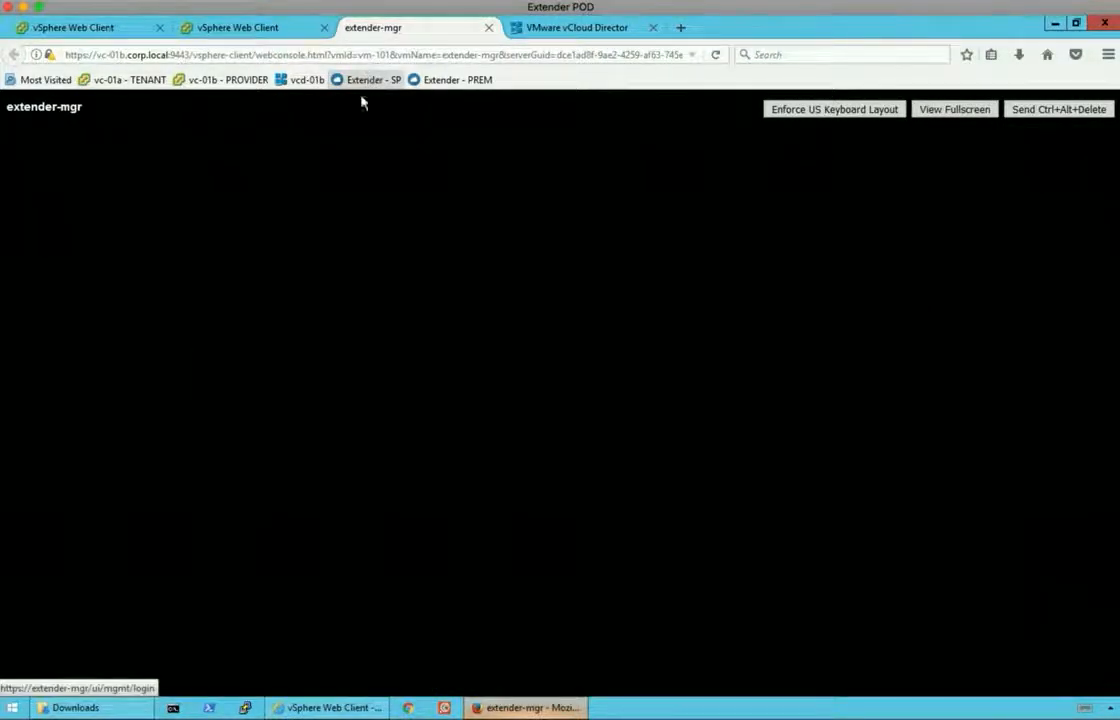
pyautogui.click(272, 30)
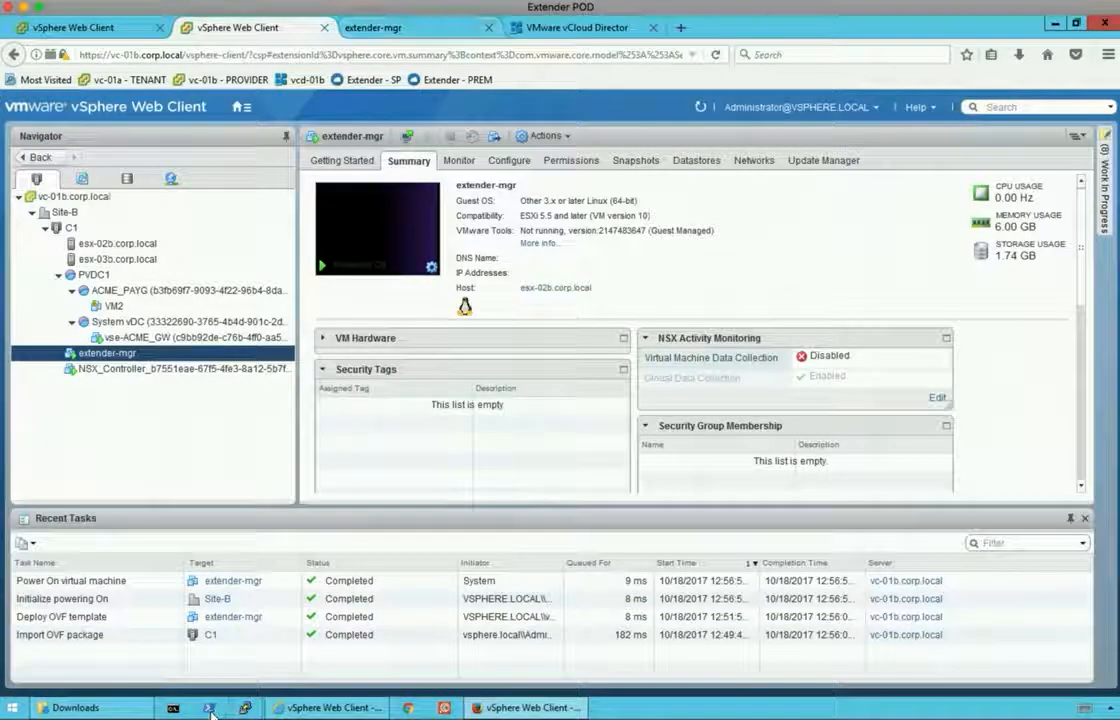
pyautogui.click(174, 709)
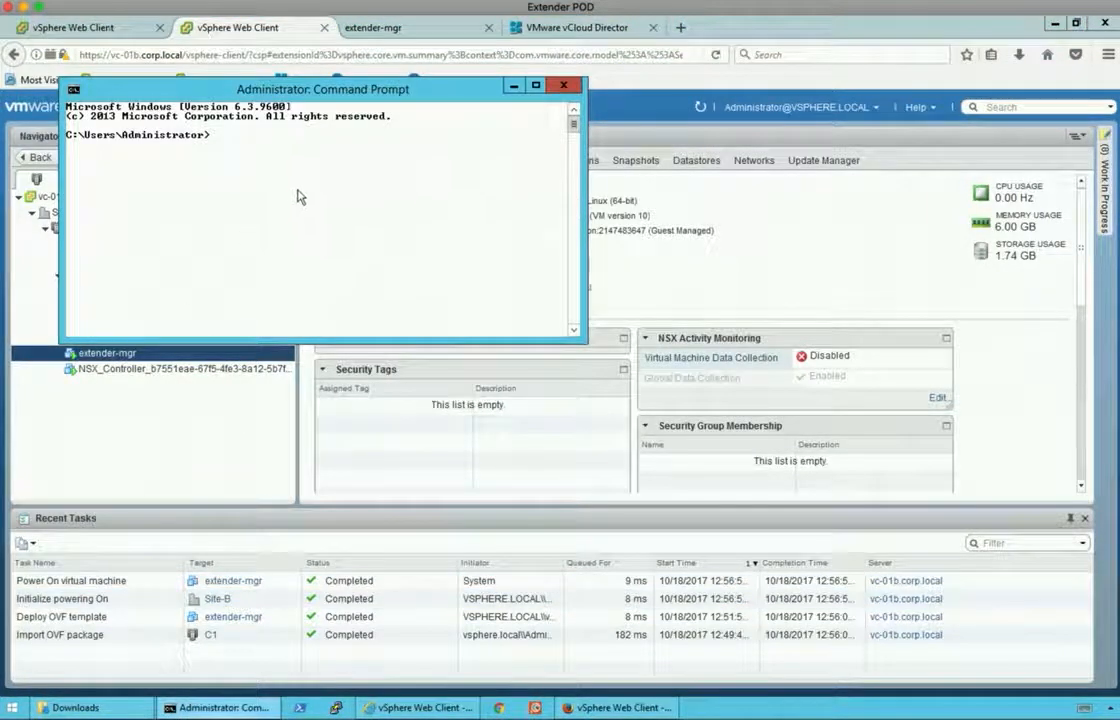
# Run ping extender-mgr -t, then watch the appliance's boot progress in its console tab.
pyautogui.write('ping e')
pyautogui.write('xtender-')
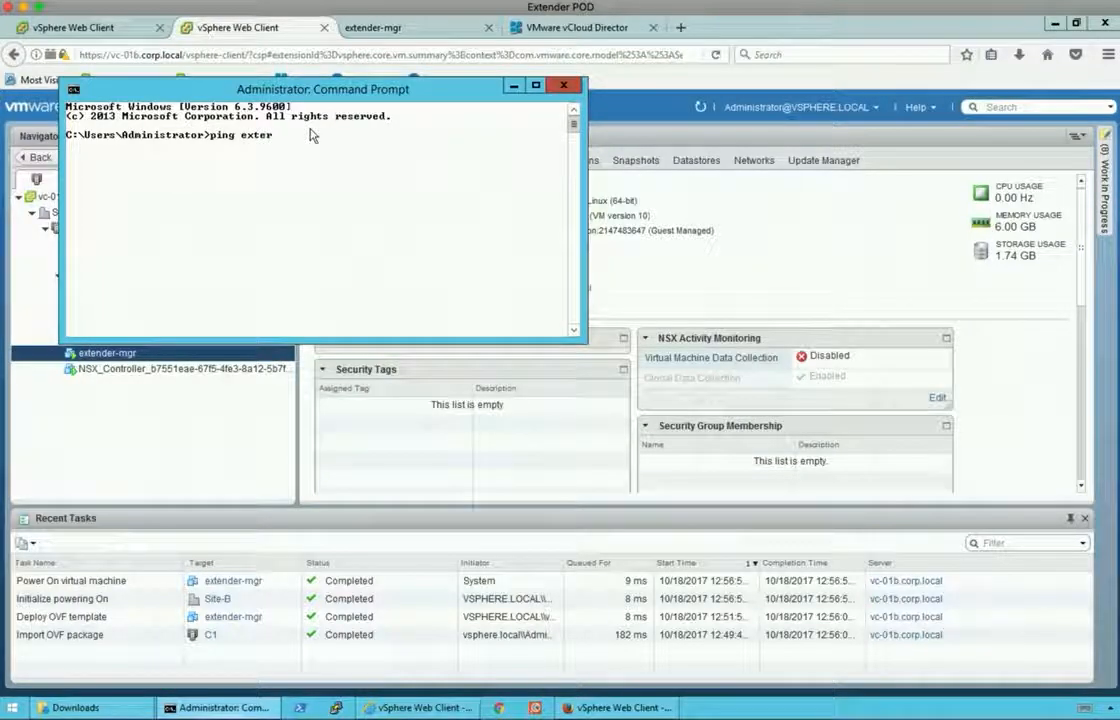
pyautogui.write('mgr -t')
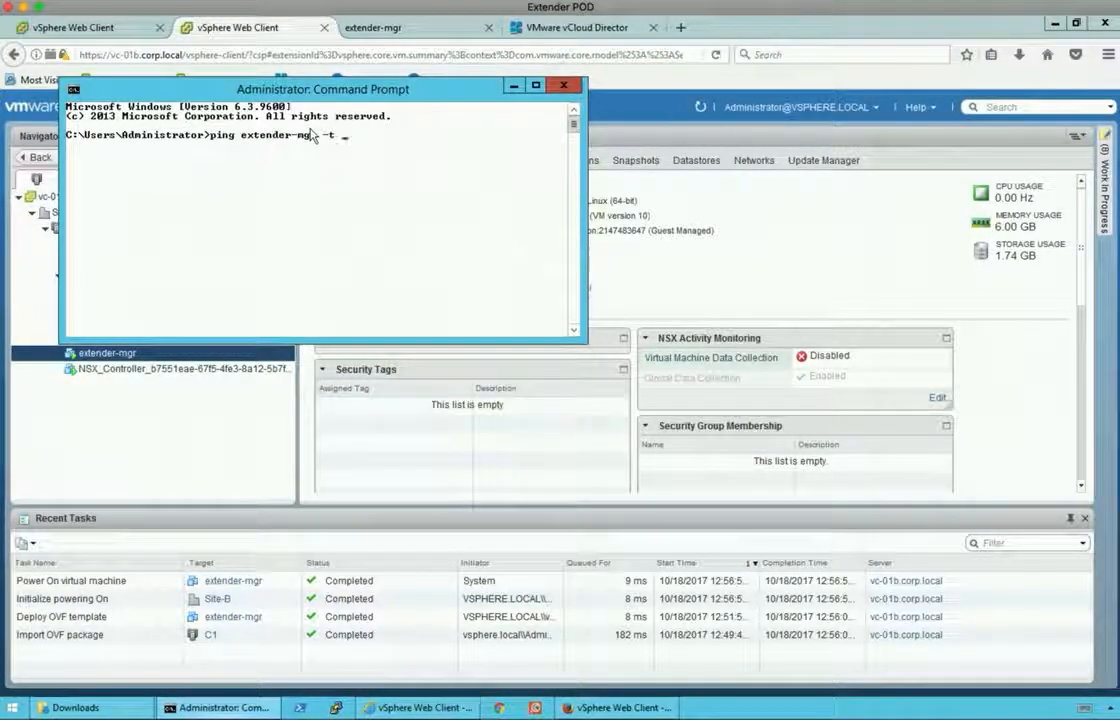
pyautogui.press('Return')
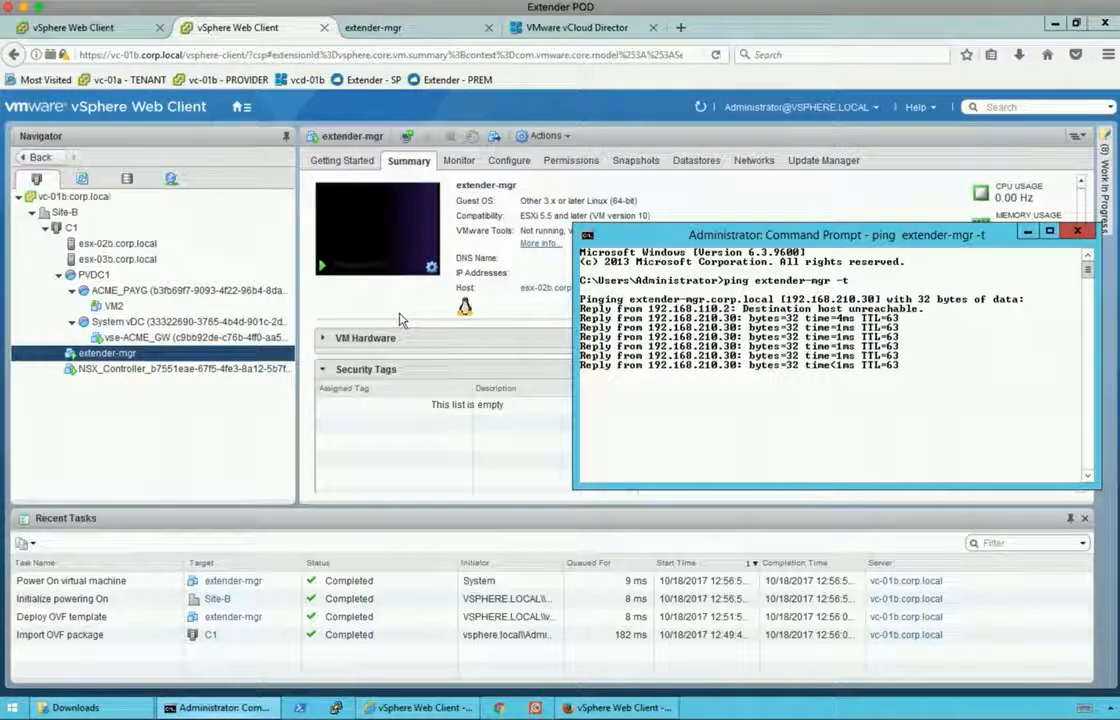
pyautogui.click(433, 41)
pyautogui.click(436, 34)
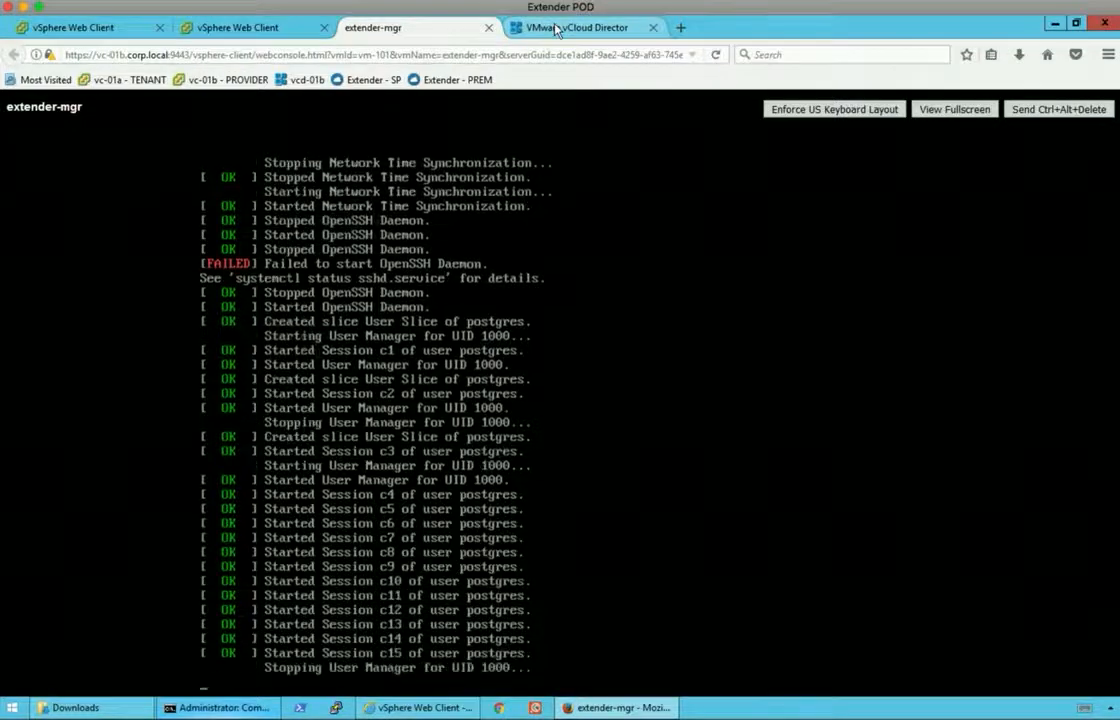
# Load the Extender - SP bookmark in a new tab, checking the ping and console meanwhile.
pyautogui.click(679, 28)
pyautogui.click(364, 80)
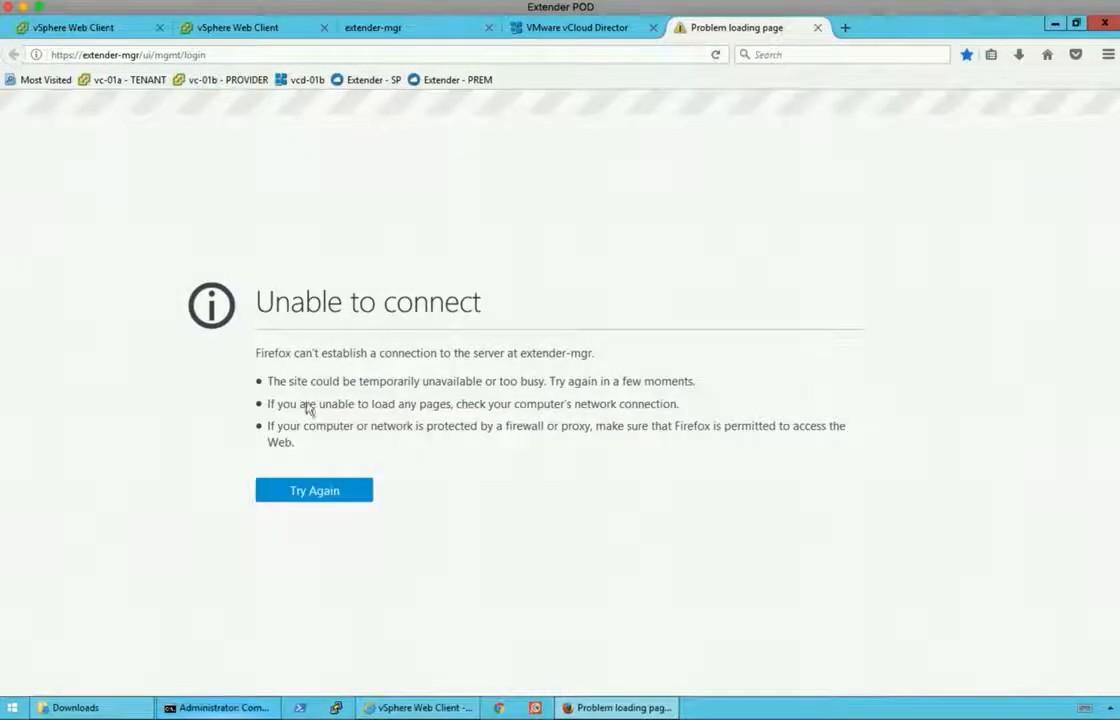
pyautogui.click(200, 707)
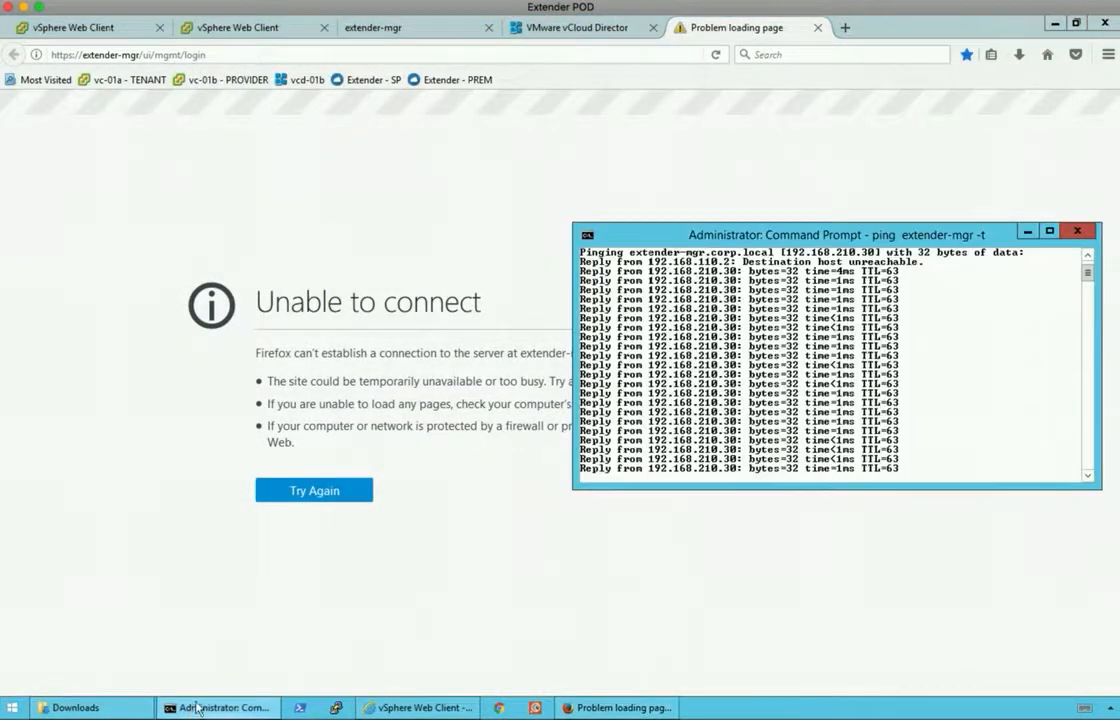
pyautogui.click(412, 30)
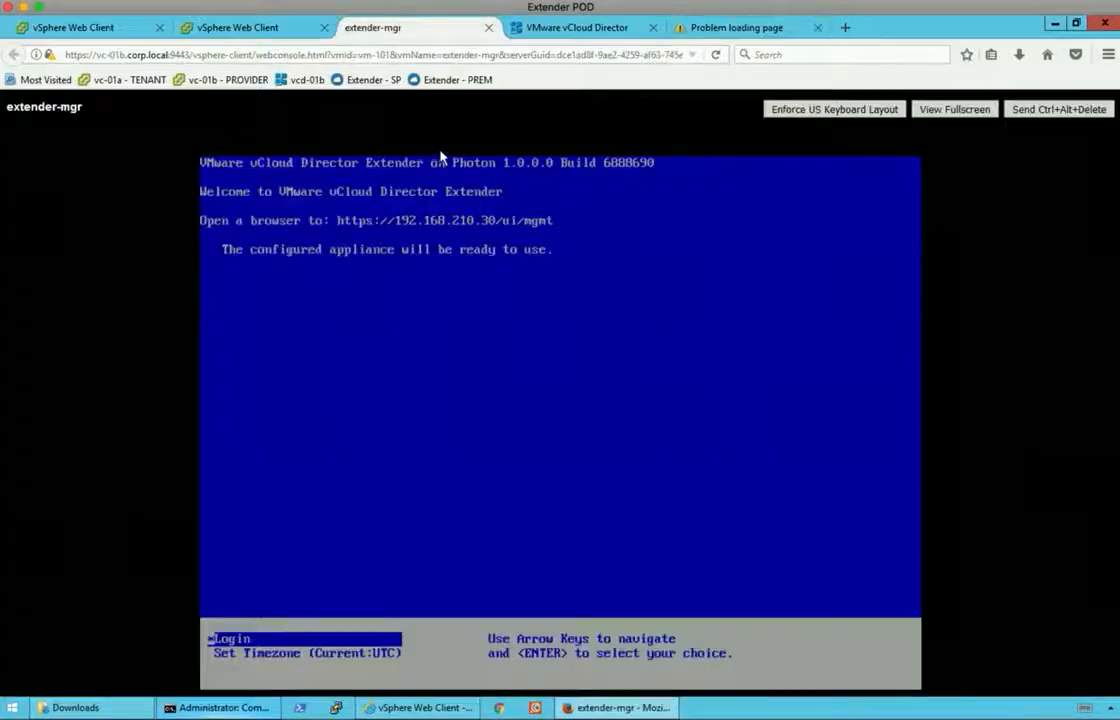
pyautogui.click(715, 28)
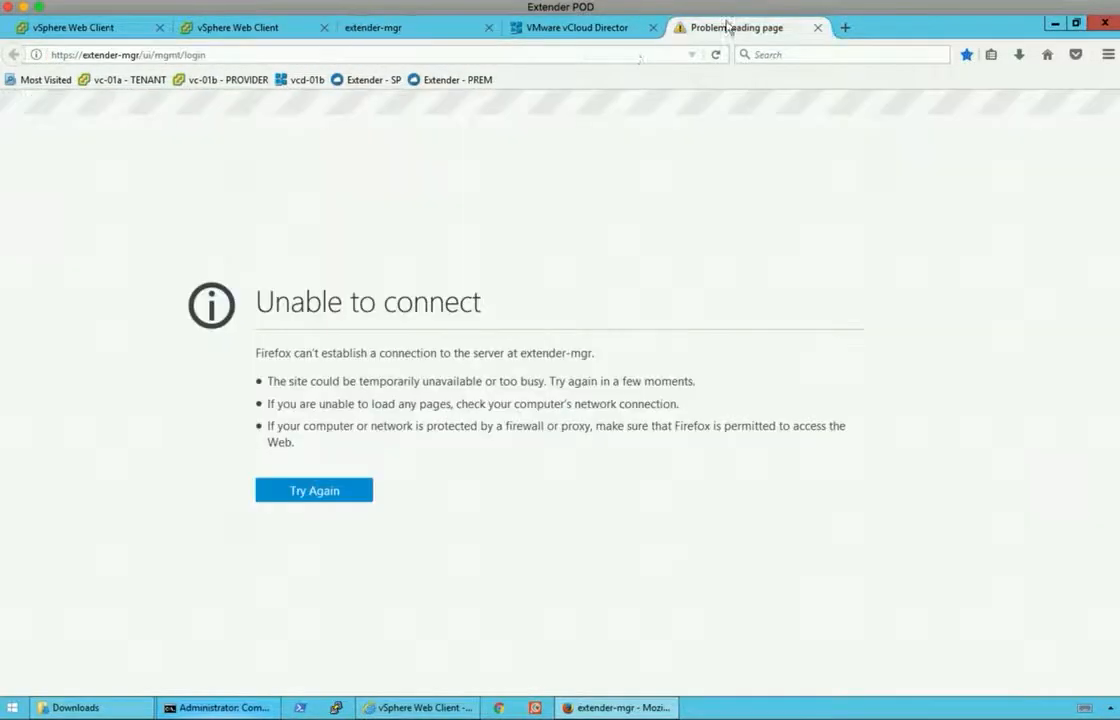
pyautogui.click(363, 82)
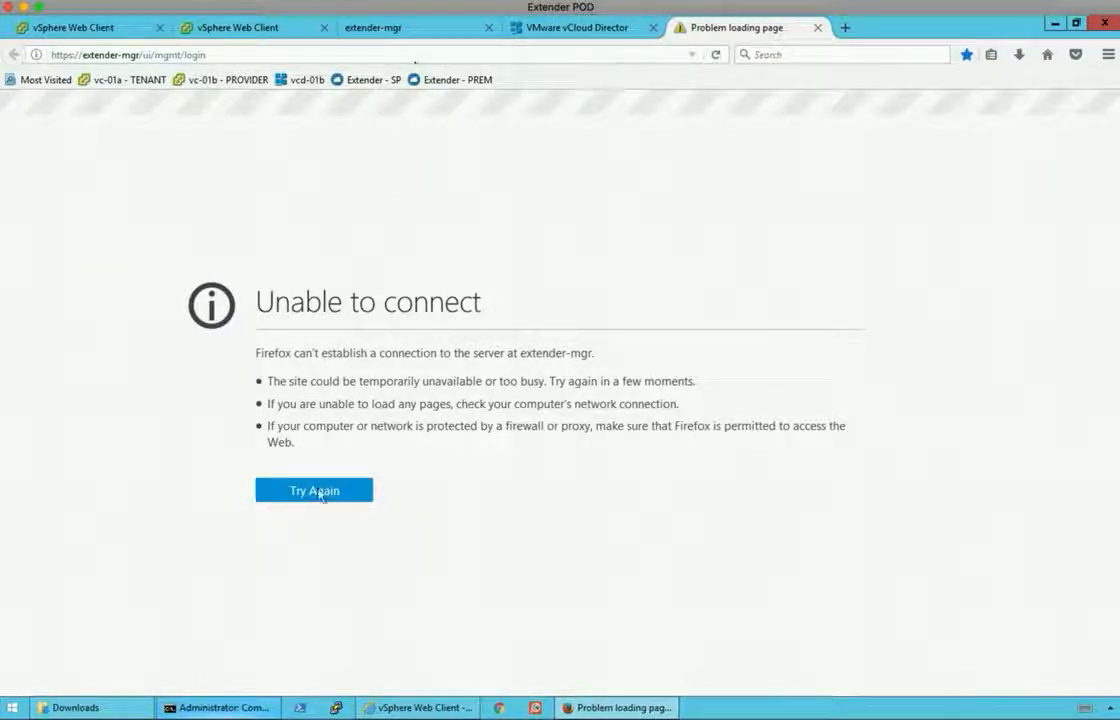
# Keep checking the ping output and appliance console while returning to the failed login page.
pyautogui.click(220, 707)
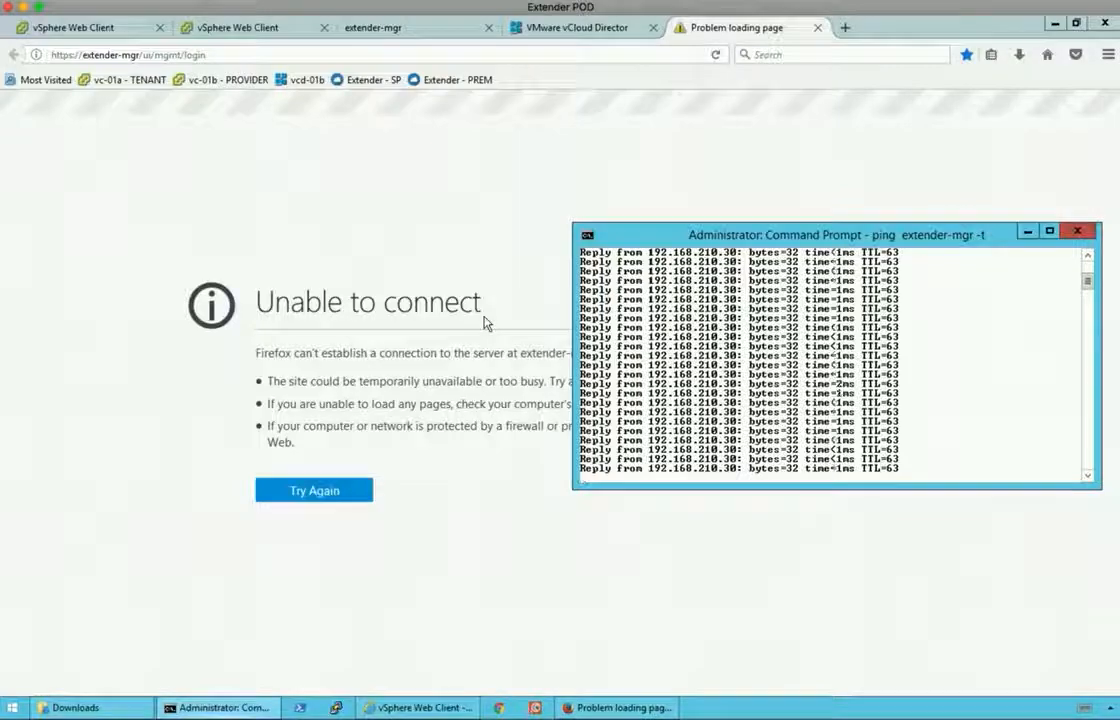
pyautogui.click(430, 32)
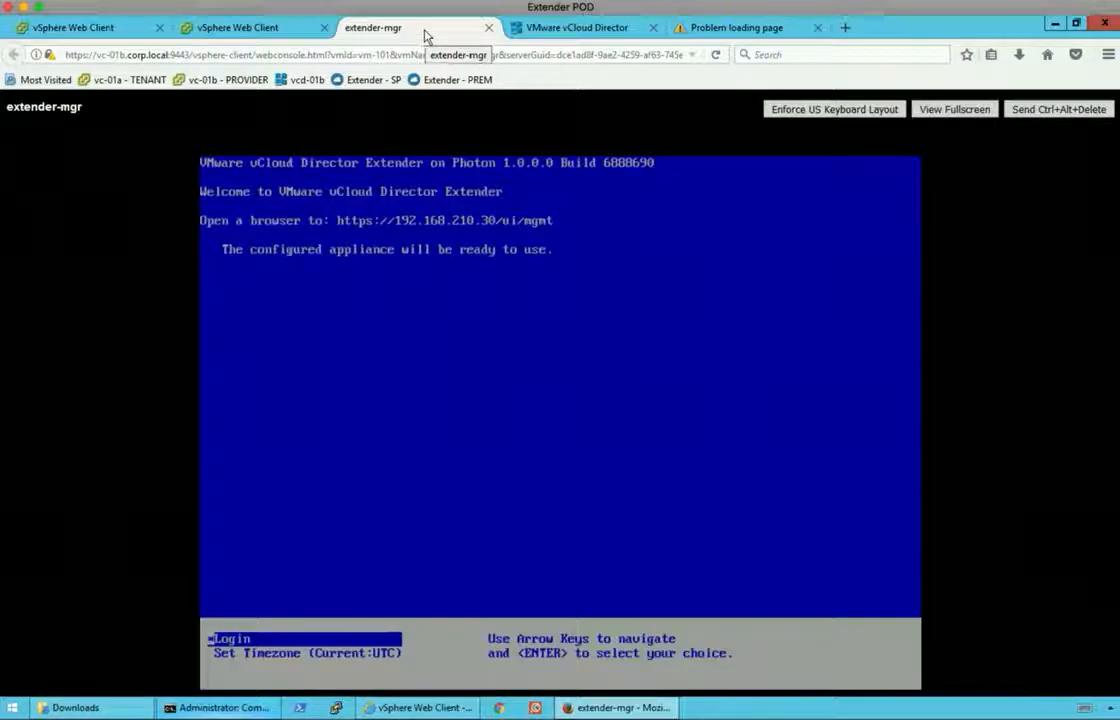
pyautogui.click(712, 28)
pyautogui.click(262, 55)
pyautogui.click(255, 50)
pyautogui.click(452, 30)
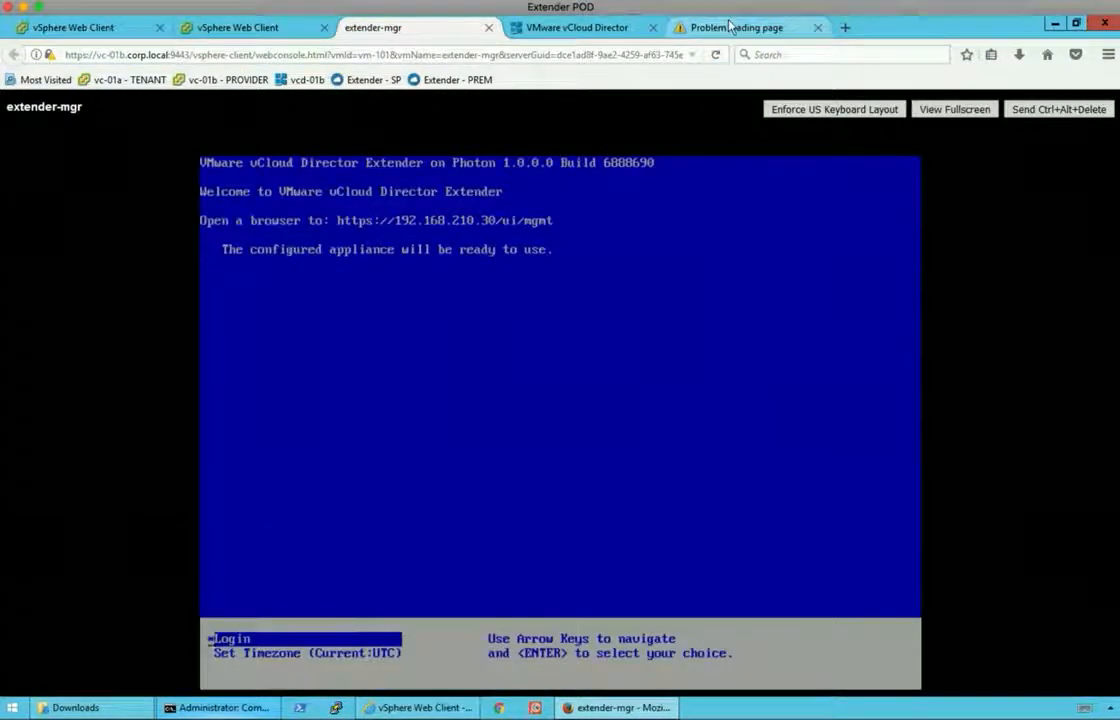
pyautogui.click(757, 27)
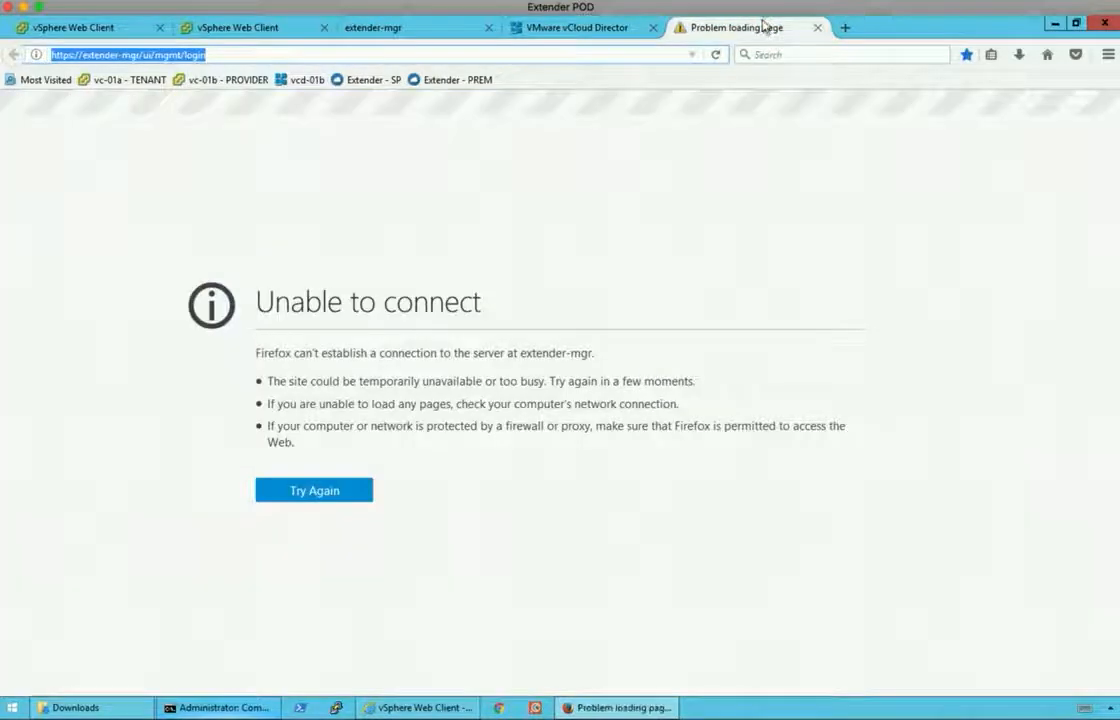
# Retry the extender-mgr login page and add a security exception for its self-signed certificate.
pyautogui.click(376, 82)
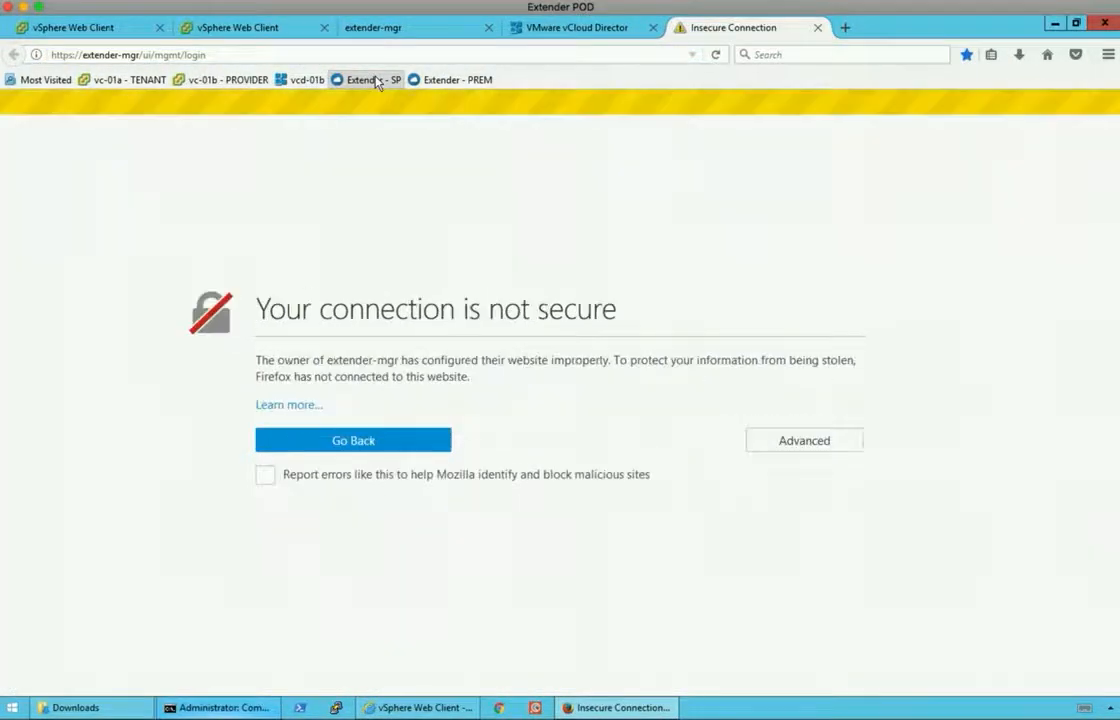
pyautogui.click(816, 442)
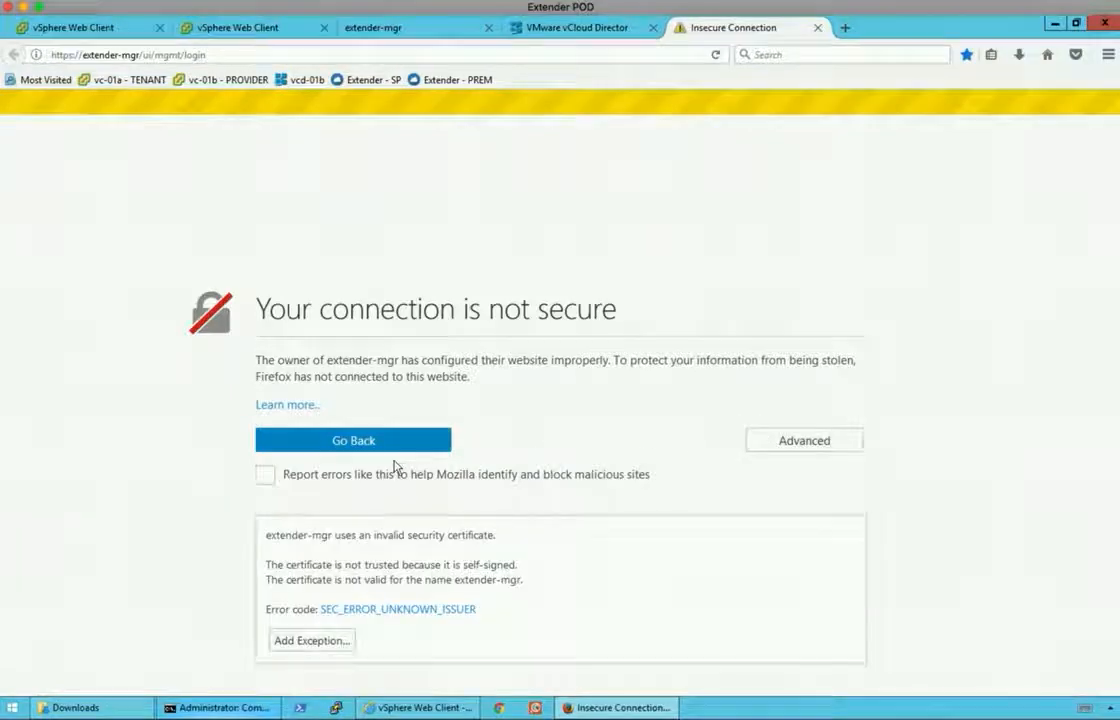
pyautogui.click(318, 646)
pyautogui.click(632, 524)
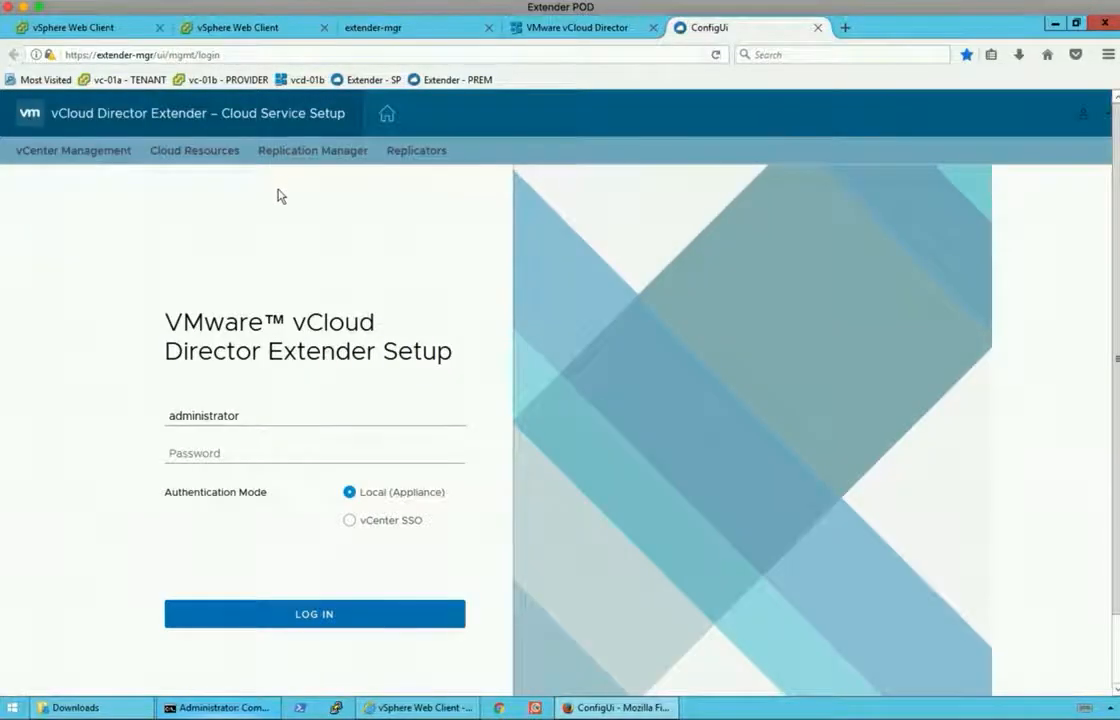
# Log in with the administrator password, dismiss the save-login prompt, and launch the setup wizard.
pyautogui.click(204, 453)
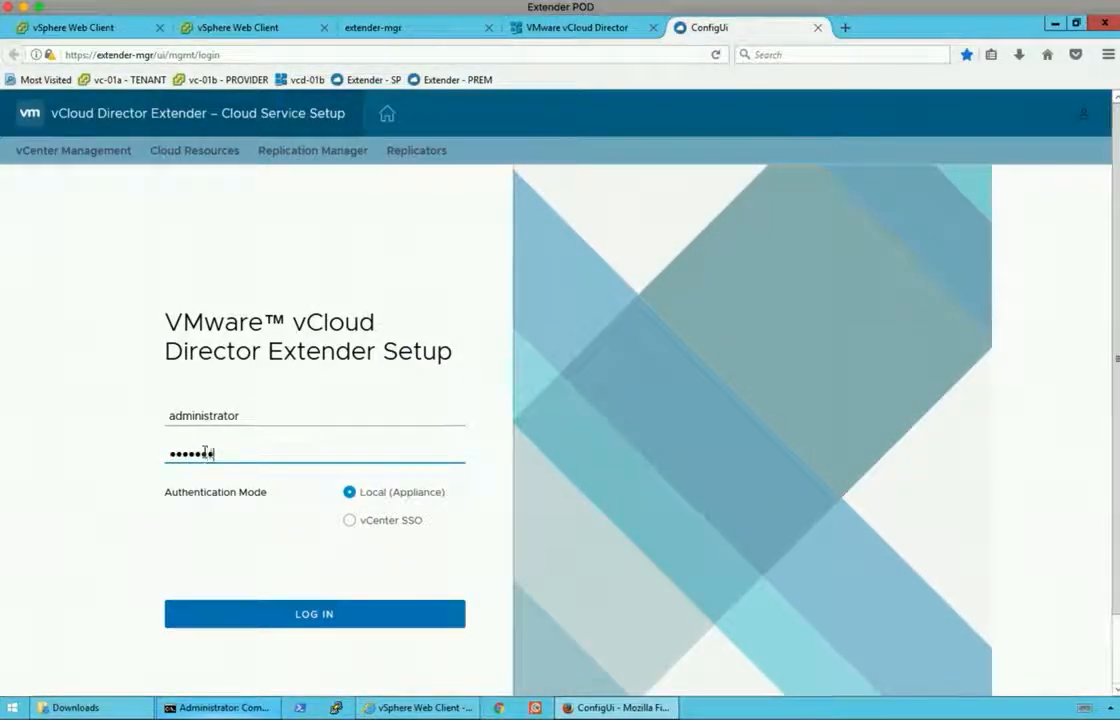
pyautogui.click(345, 613)
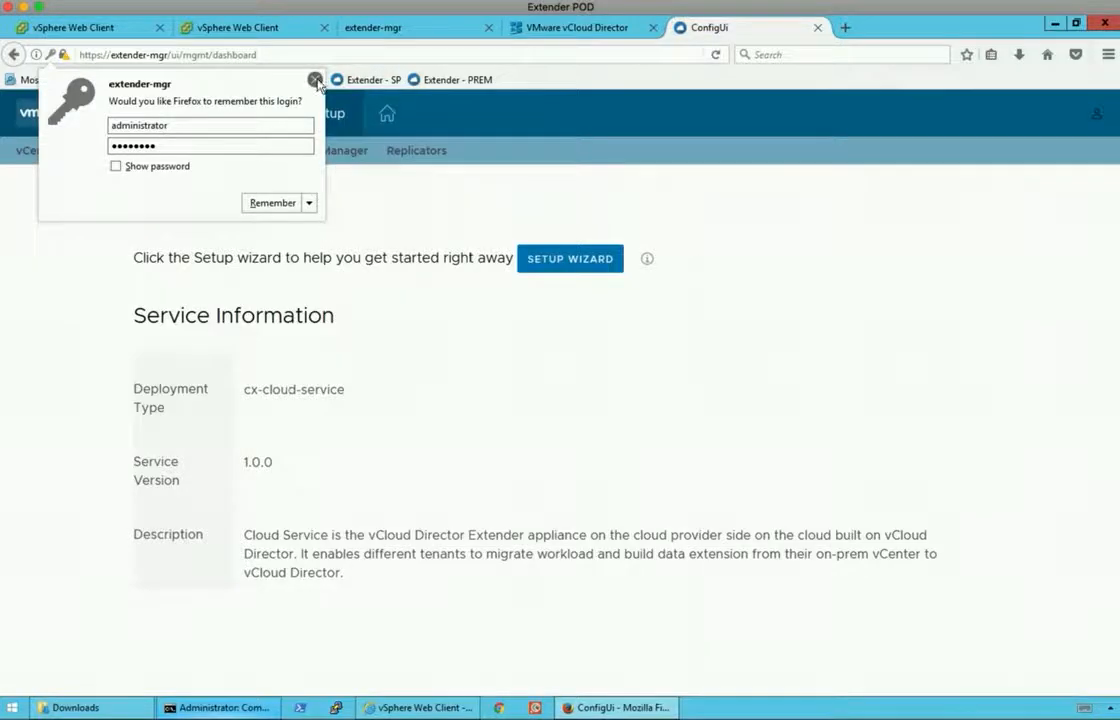
pyautogui.click(315, 79)
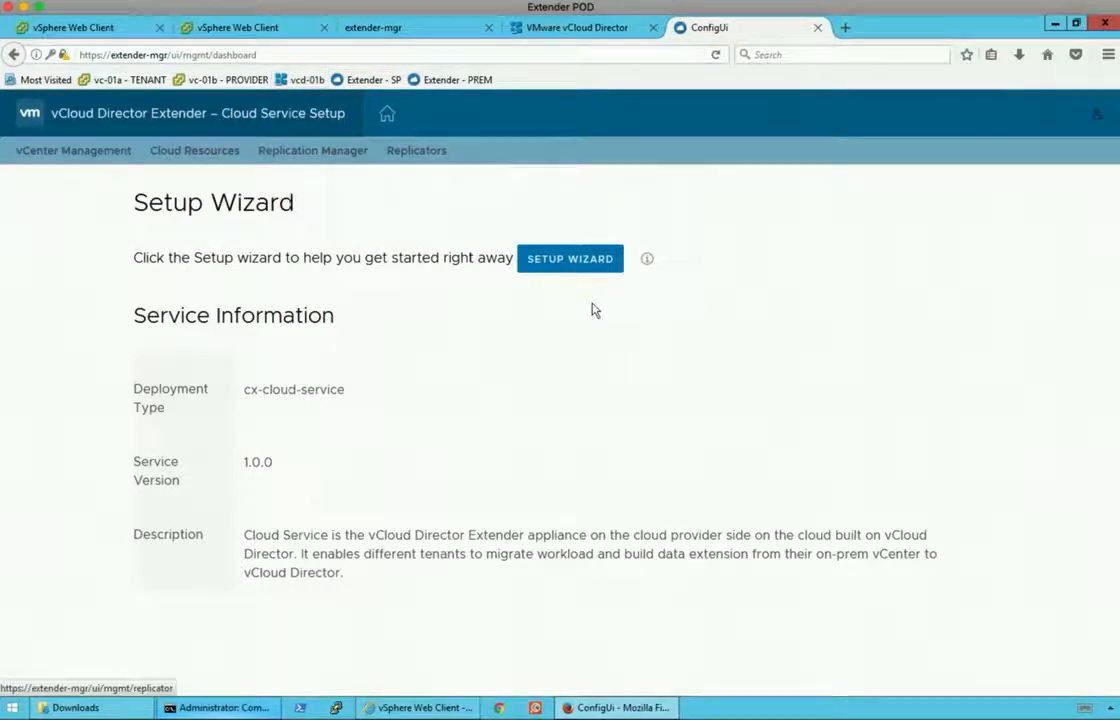
pyautogui.click(551, 260)
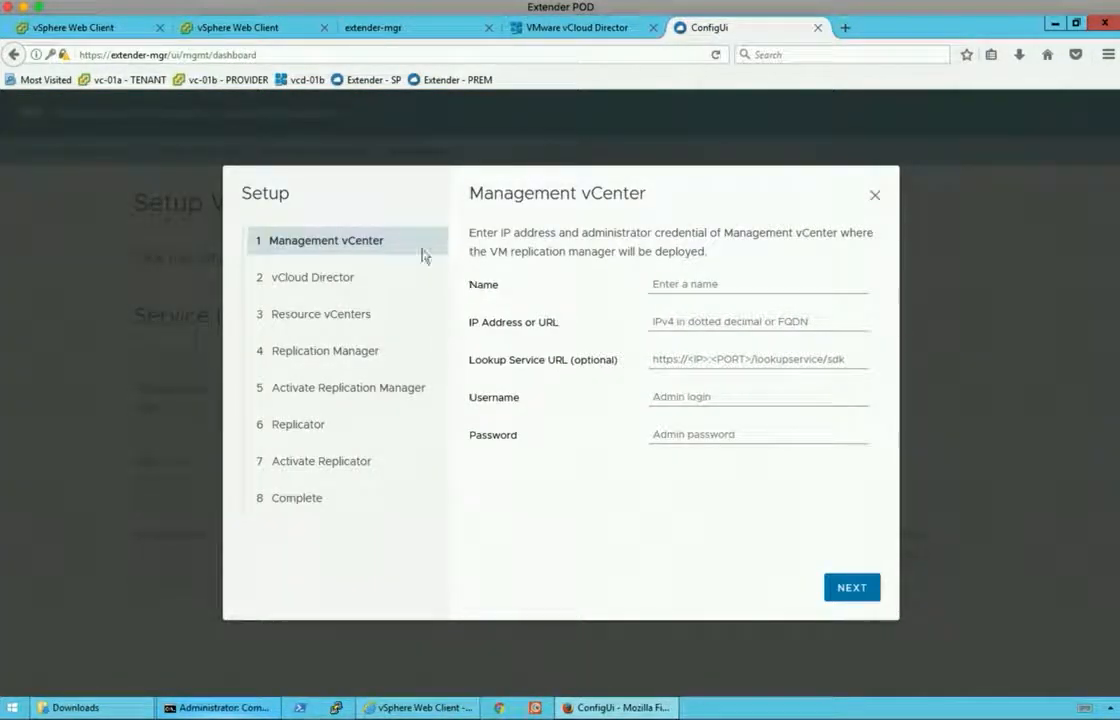
pyautogui.click(680, 286)
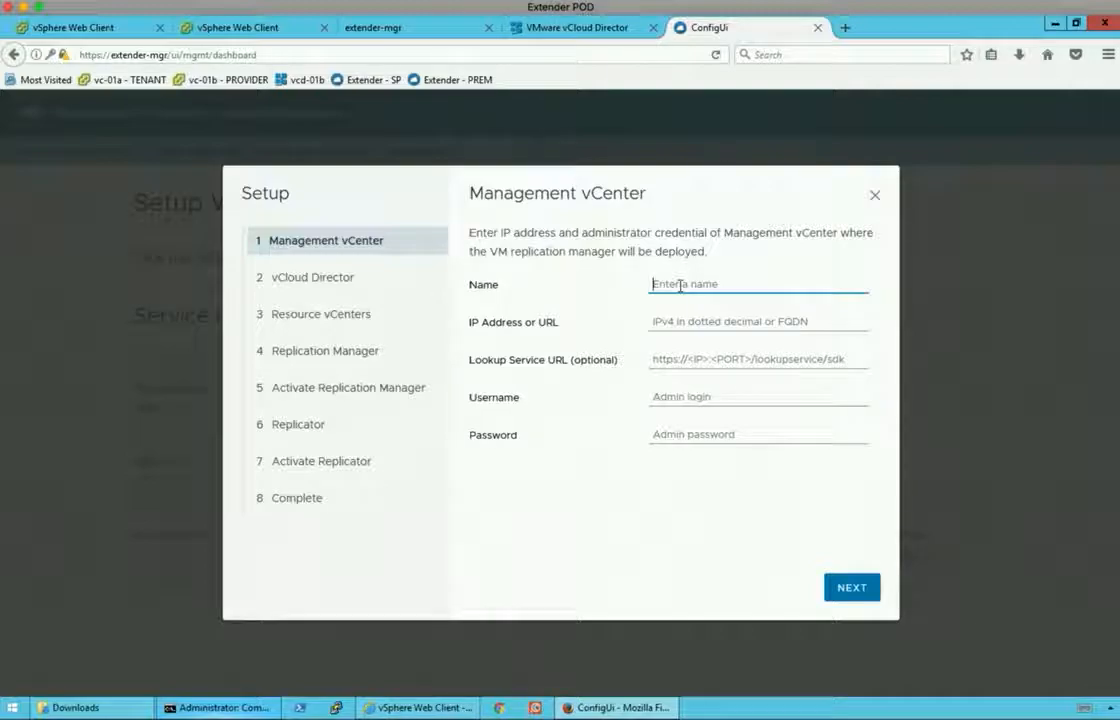
pyautogui.write('vc-01b')
pyautogui.press('Tab')
pyautogui.write('19')
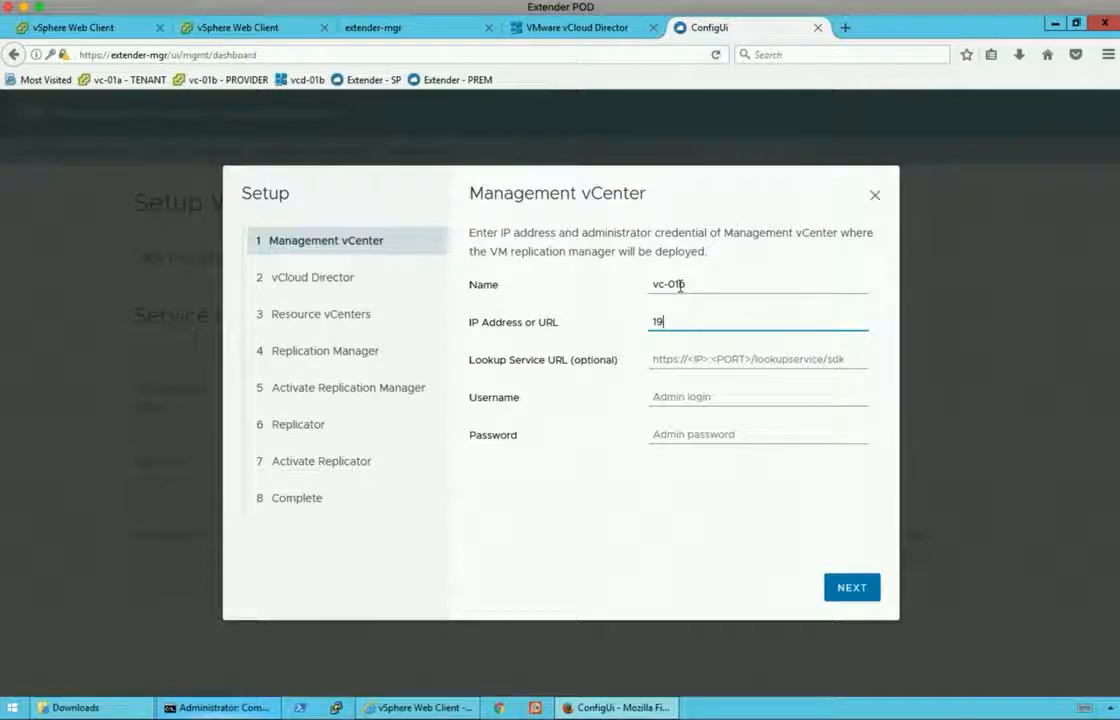
pyautogui.press('BackSpace')
pyautogui.press('BackSpace')
pyautogui.write('vc')
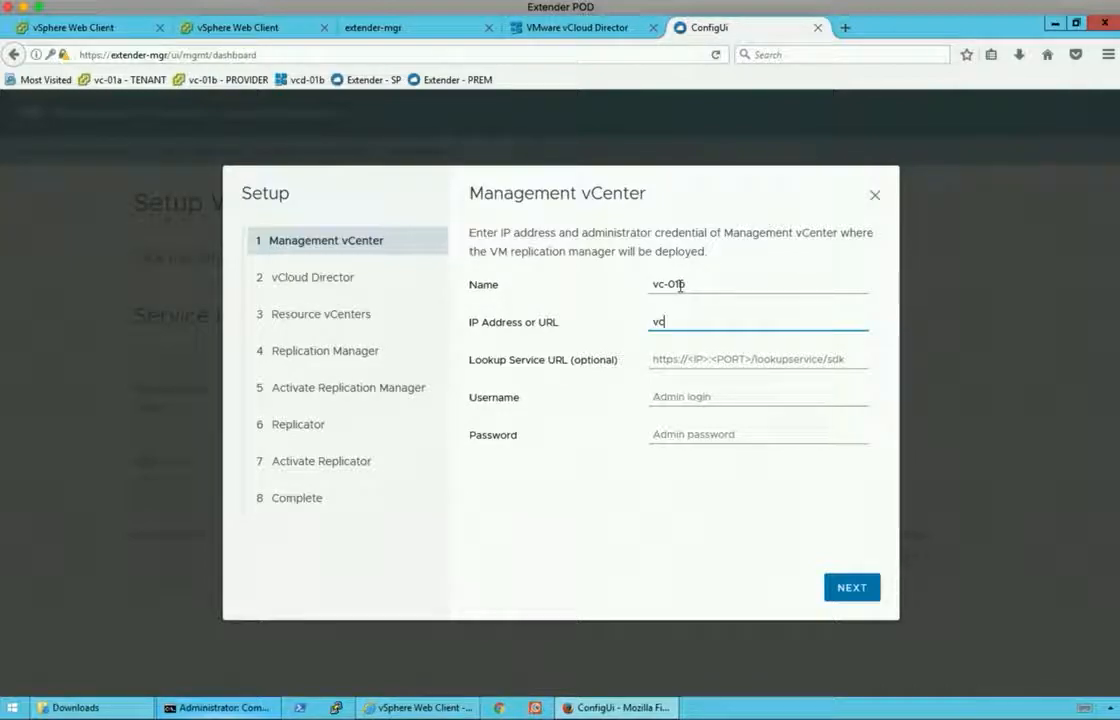
pyautogui.write('-01b.corp.local')
pyautogui.press('Tab')
pyautogui.write('h')
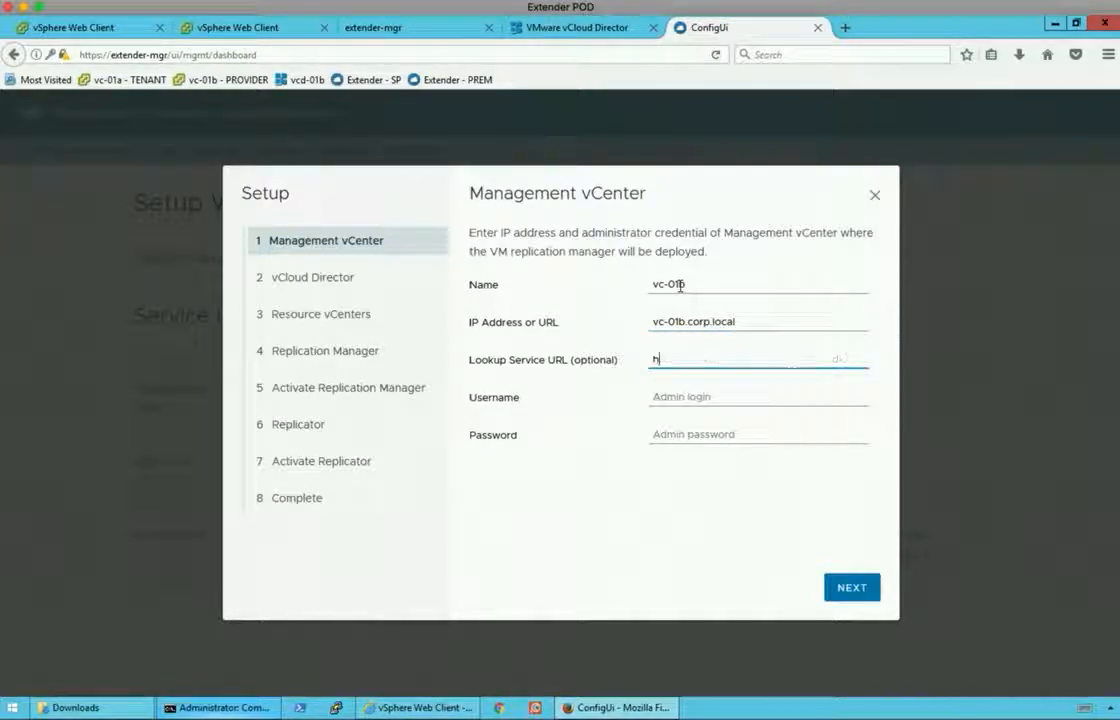
pyautogui.write('ttps://vc-01b')
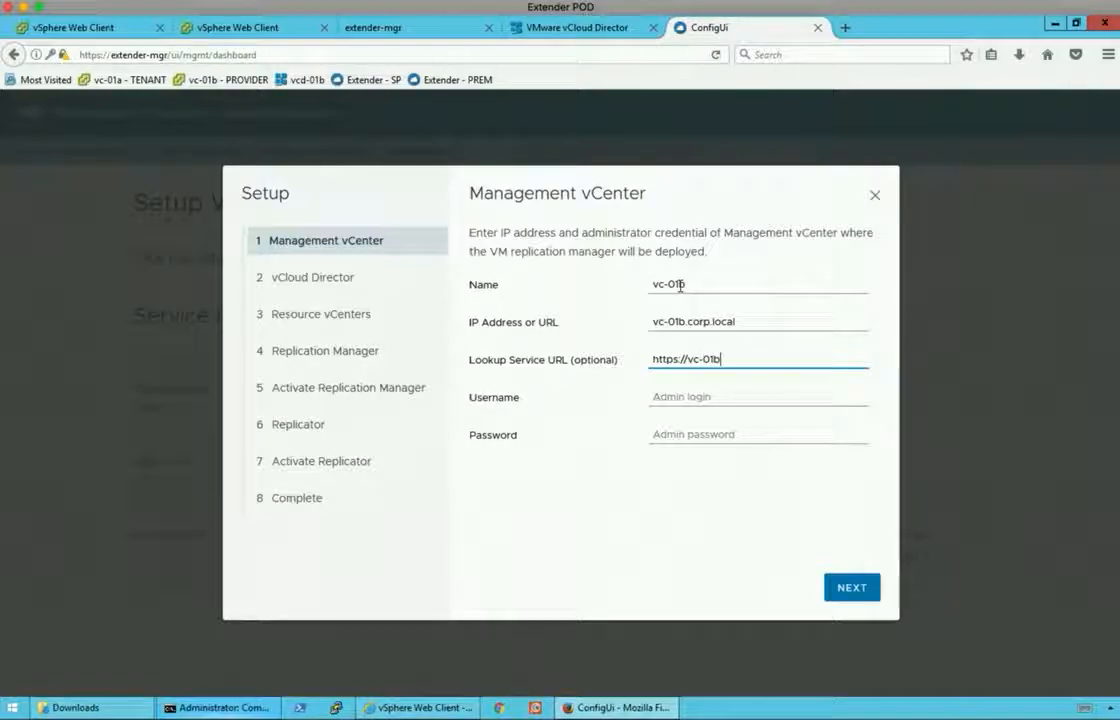
pyautogui.write('.corp.local/lookupservi')
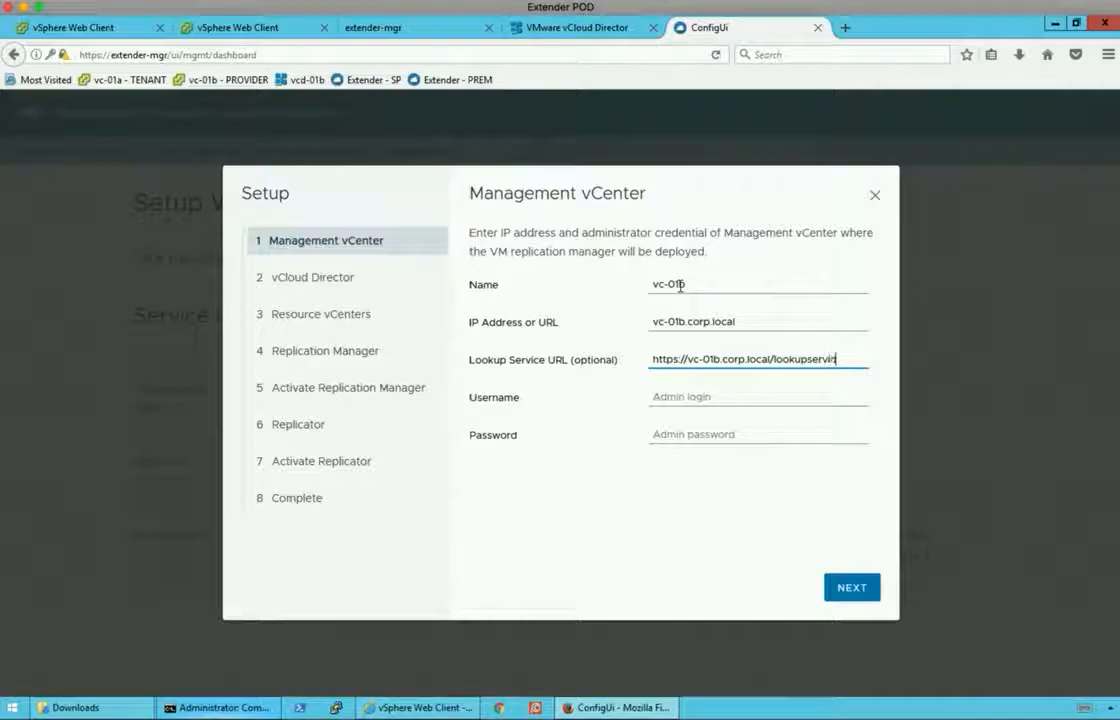
pyautogui.write('ce/sdk')
# Enter the vSphere administrator username and password, then link the management vCenter.
pyautogui.press('Tab')
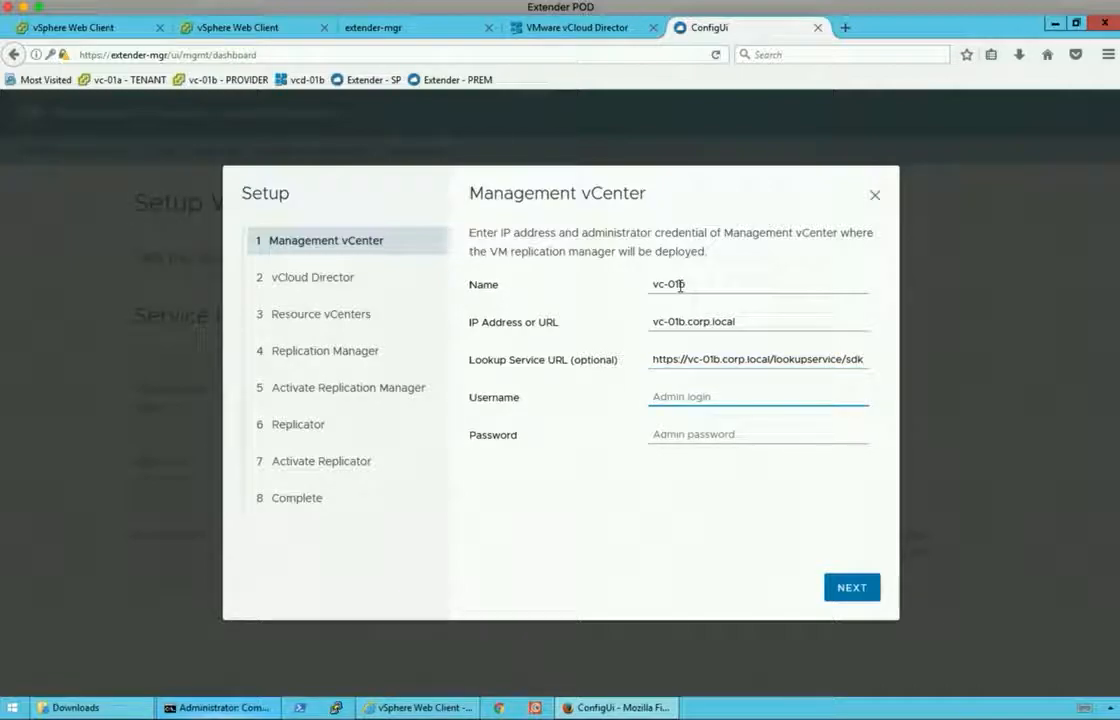
pyautogui.write('administarto')
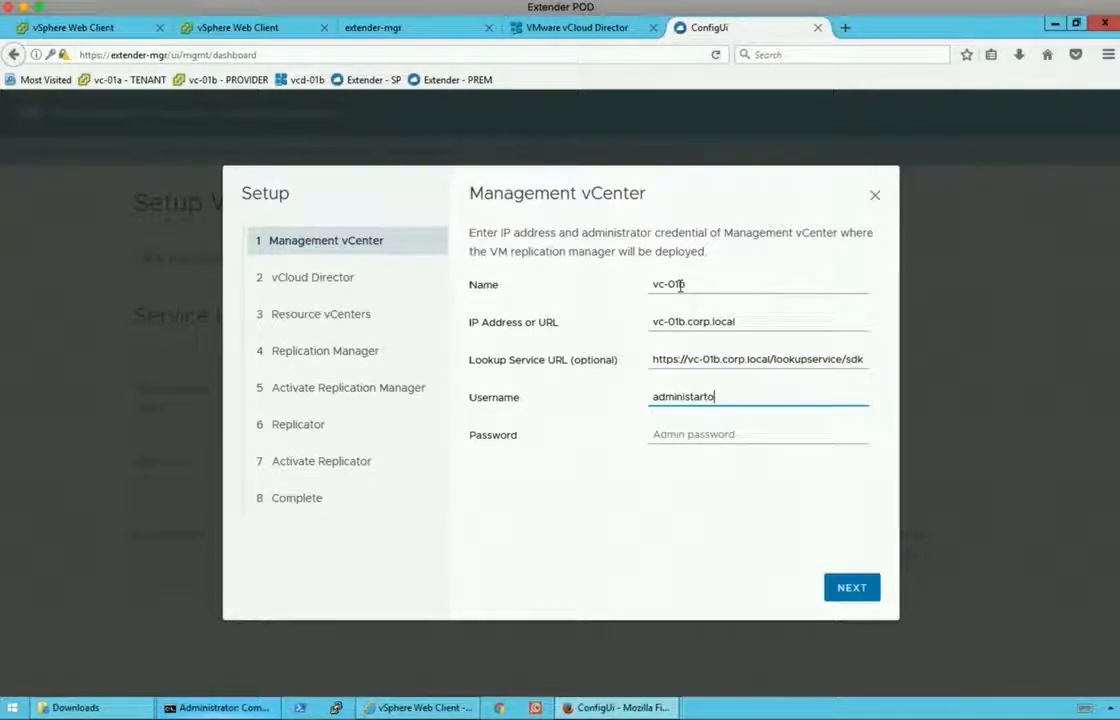
pyautogui.press('BackSpace')
pyautogui.press('BackSpace')
pyautogui.press('BackSpace')
pyautogui.press('BackSpace')
pyautogui.write('rator')
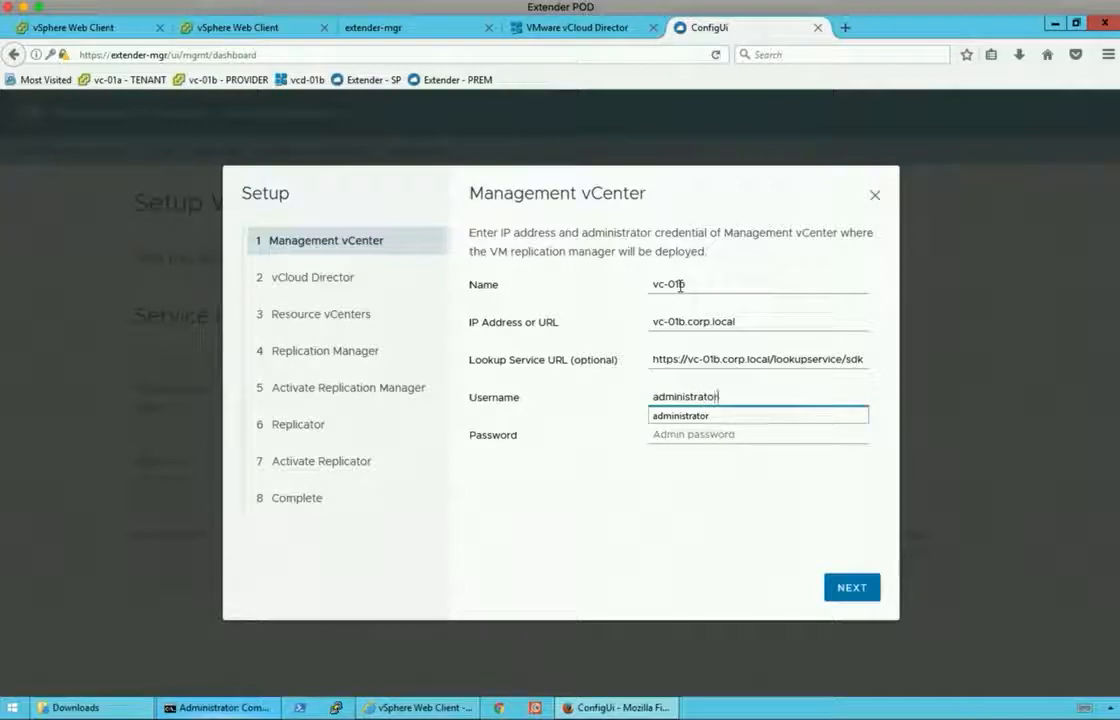
pyautogui.write('@vsphere.local')
pyautogui.press('Tab')
pyautogui.write('V')
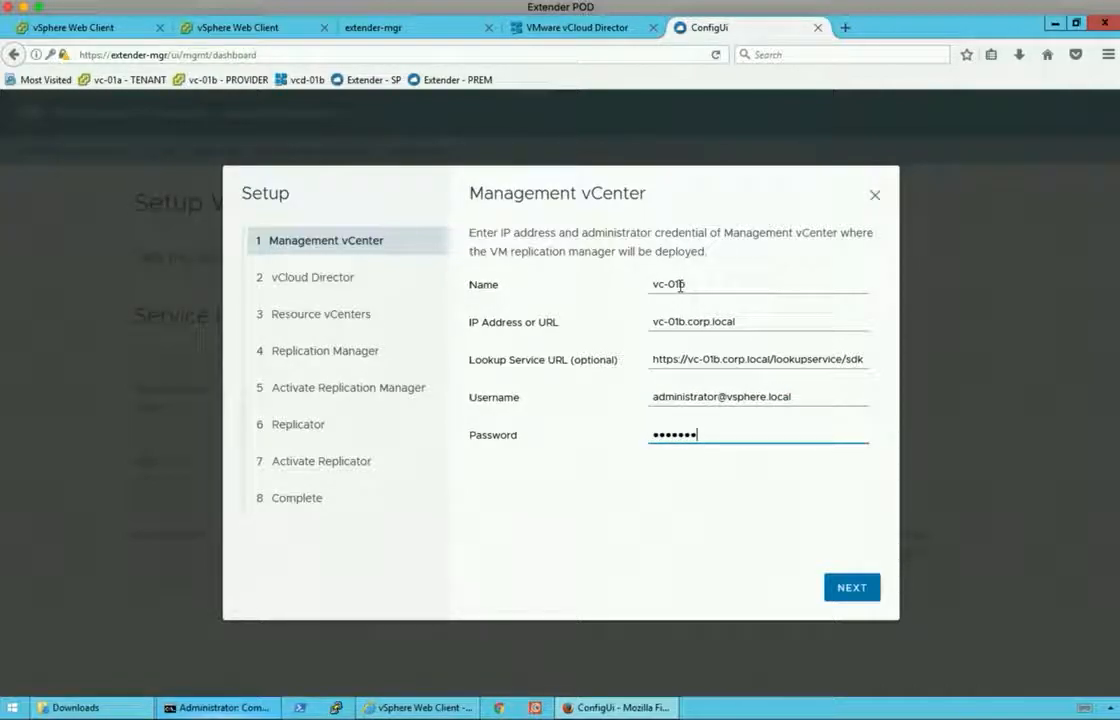
pyautogui.press('BackSpace')
pyautogui.press('BackSpace')
pyautogui.press('BackSpace')
pyautogui.press('BackSpace')
pyautogui.press('BackSpace')
pyautogui.press('BackSpace')
pyautogui.write('VMware1!')
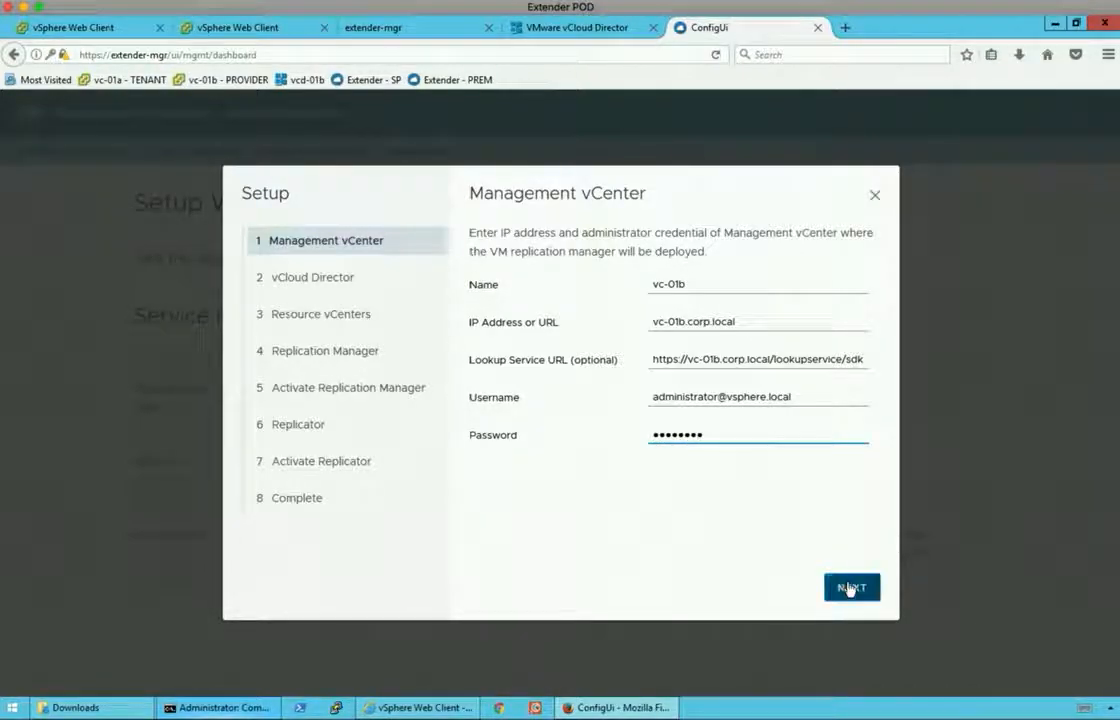
pyautogui.click(851, 588)
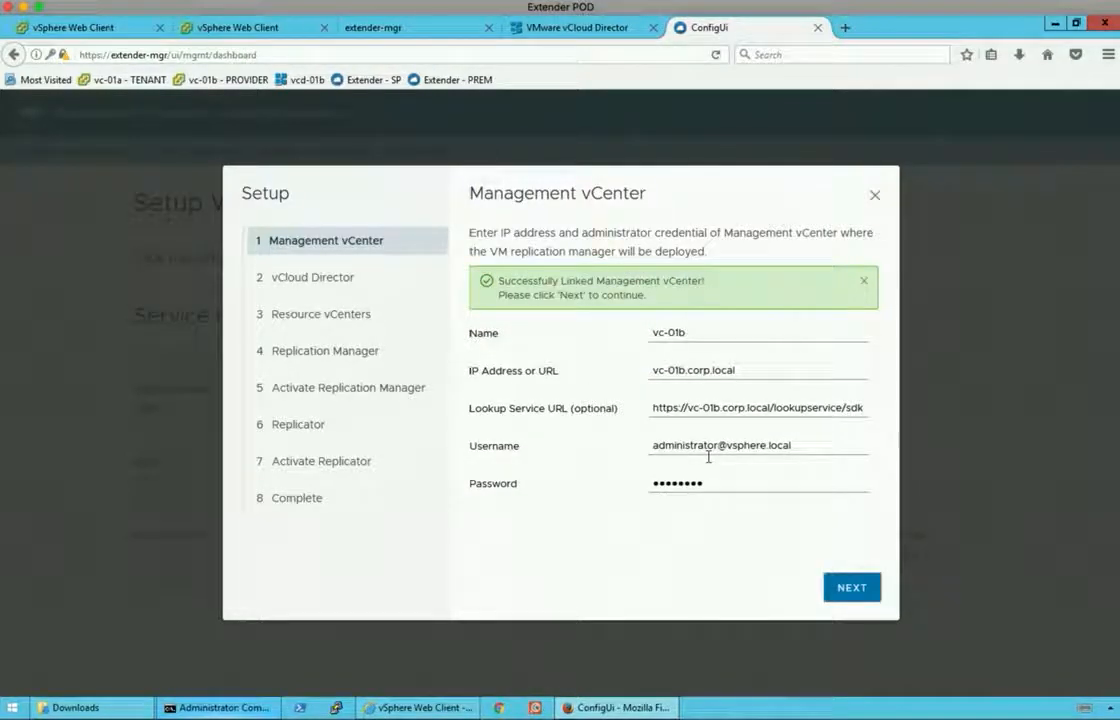
# On the vCloud Director step, enter name vcd-01b and IP address 192.168.210.40.
pyautogui.click(855, 590)
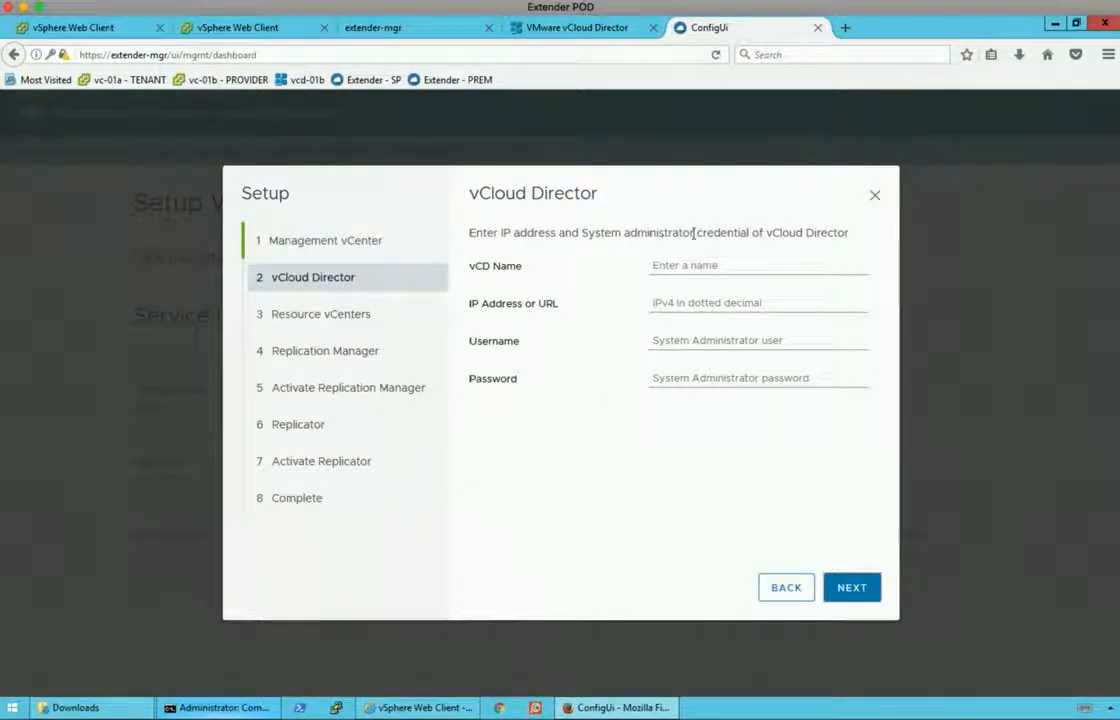
pyautogui.click(684, 265)
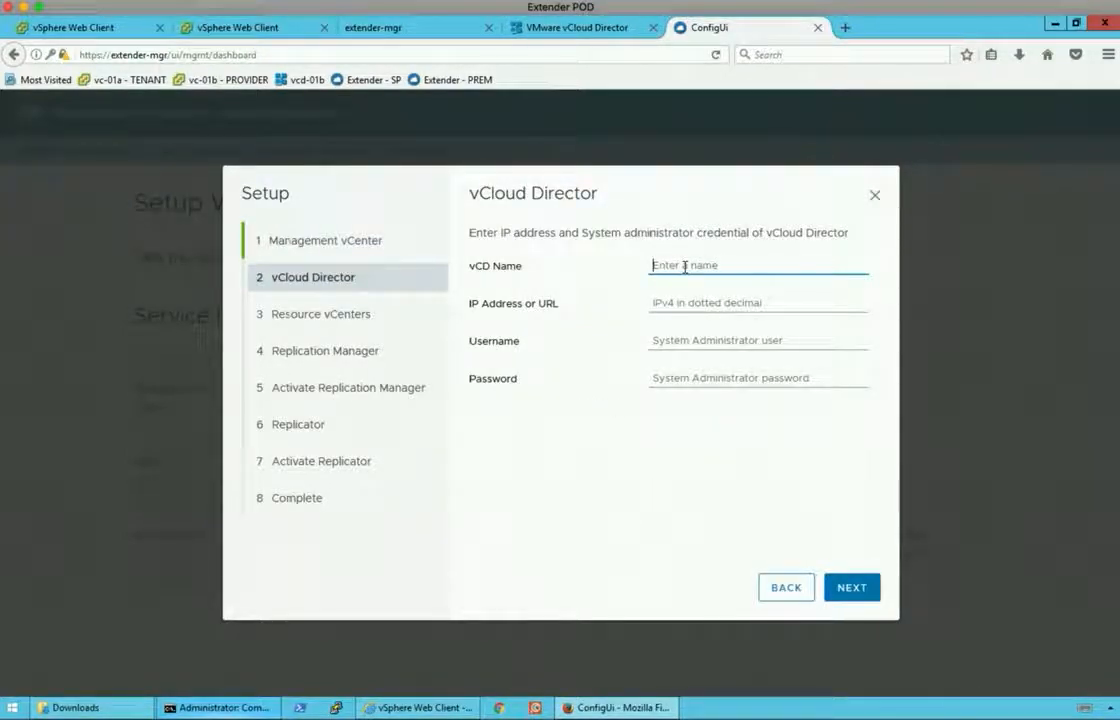
pyautogui.write('vc')
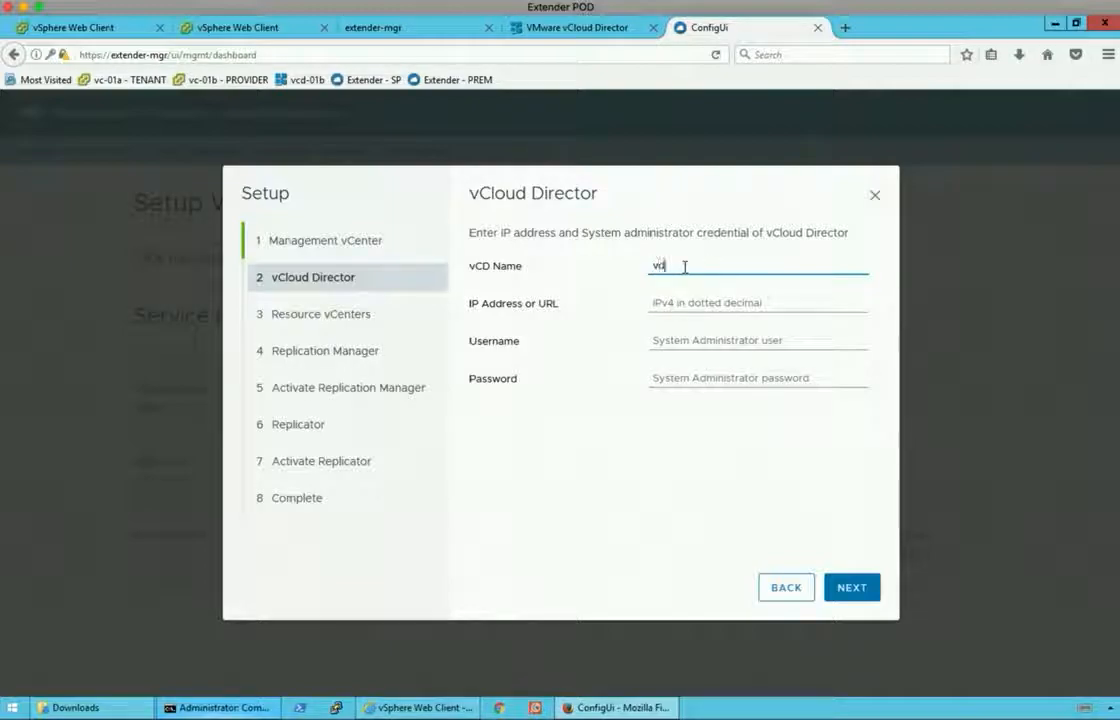
pyautogui.write('d-01b')
pyautogui.press('Tab')
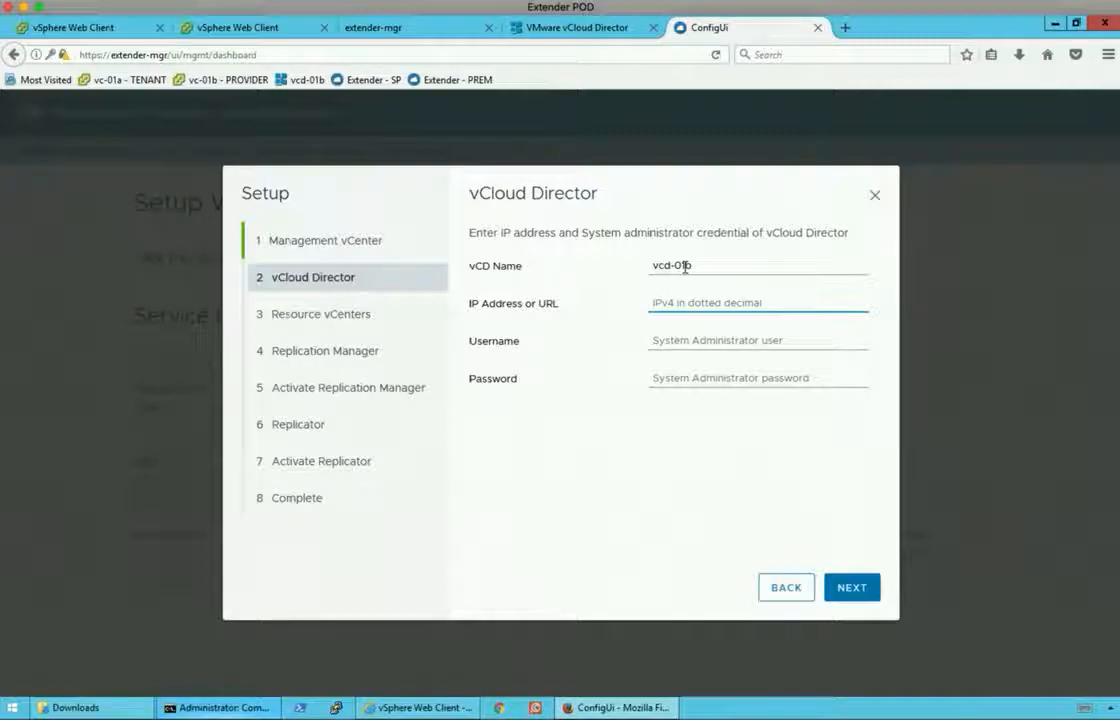
pyautogui.write('1')
pyautogui.write('92.168.210.40')
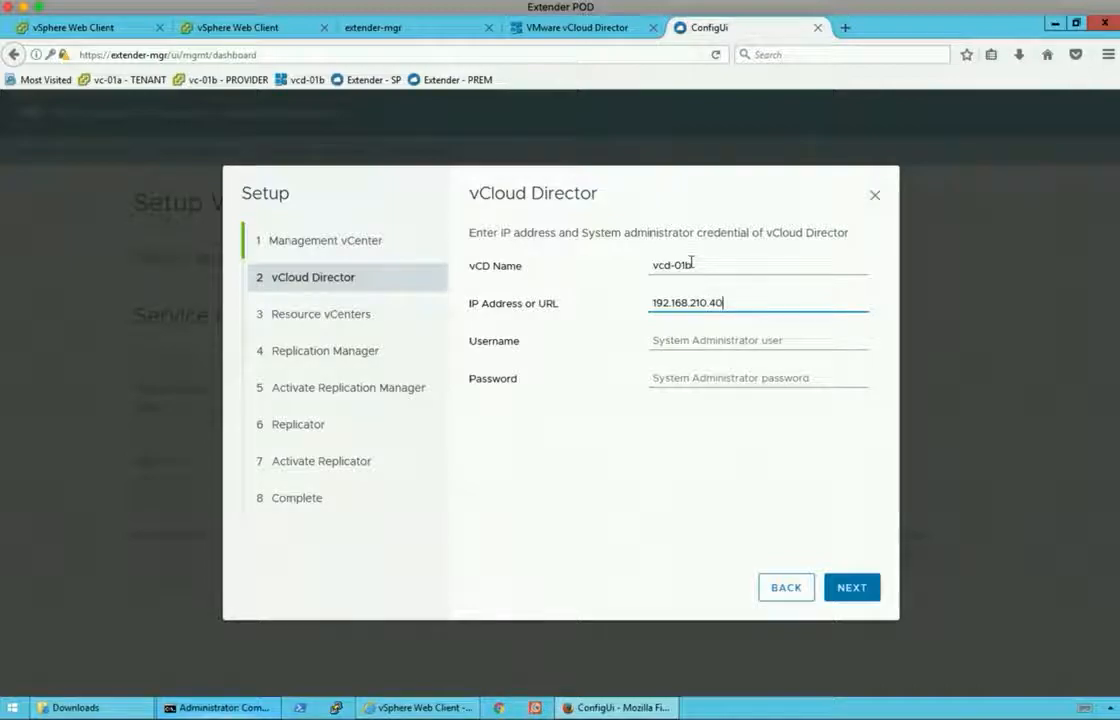
# Enter the system administrator username and password, then link vCloud Director.
pyautogui.press('Tab')
pyautogui.write('administr')
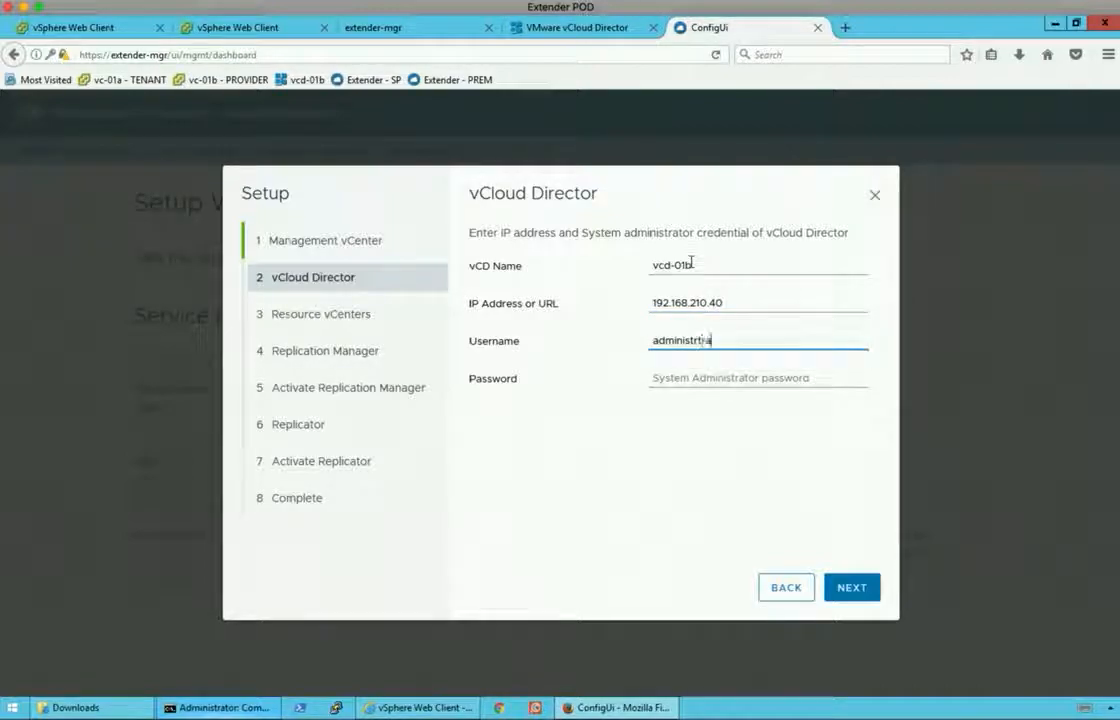
pyautogui.press('BackSpace')
pyautogui.press('BackSpace')
pyautogui.press('BackSpace')
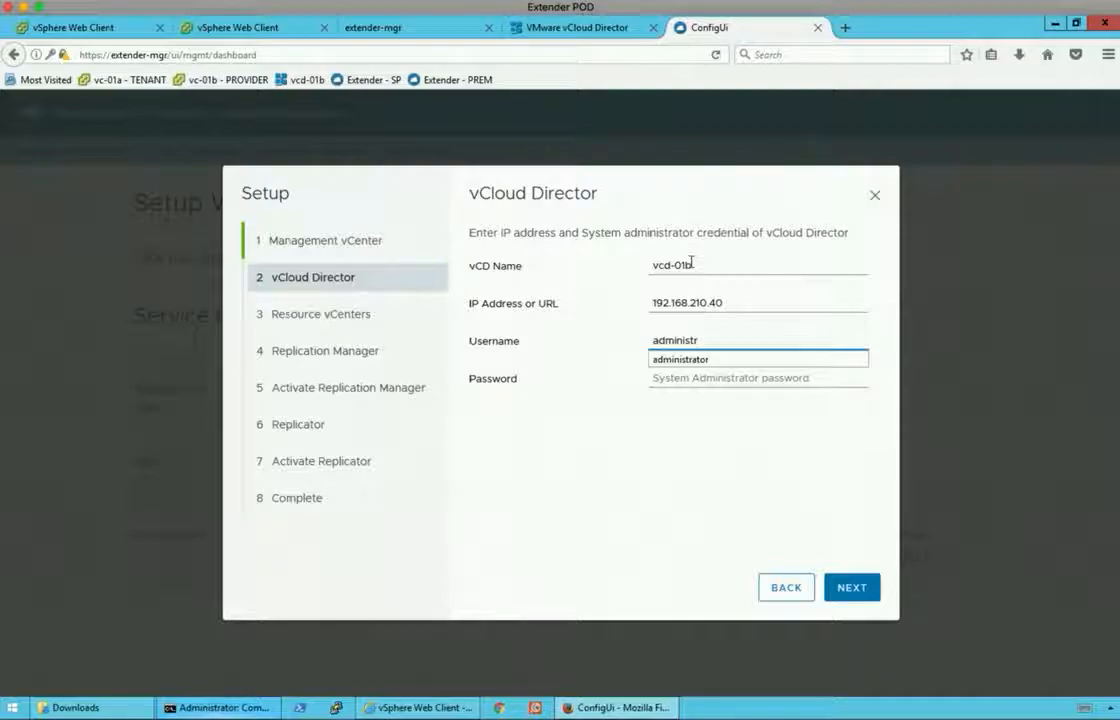
pyautogui.write('atro')
pyautogui.press('BackSpace')
pyautogui.press('BackSpace')
pyautogui.write('or')
pyautogui.press('Tab')
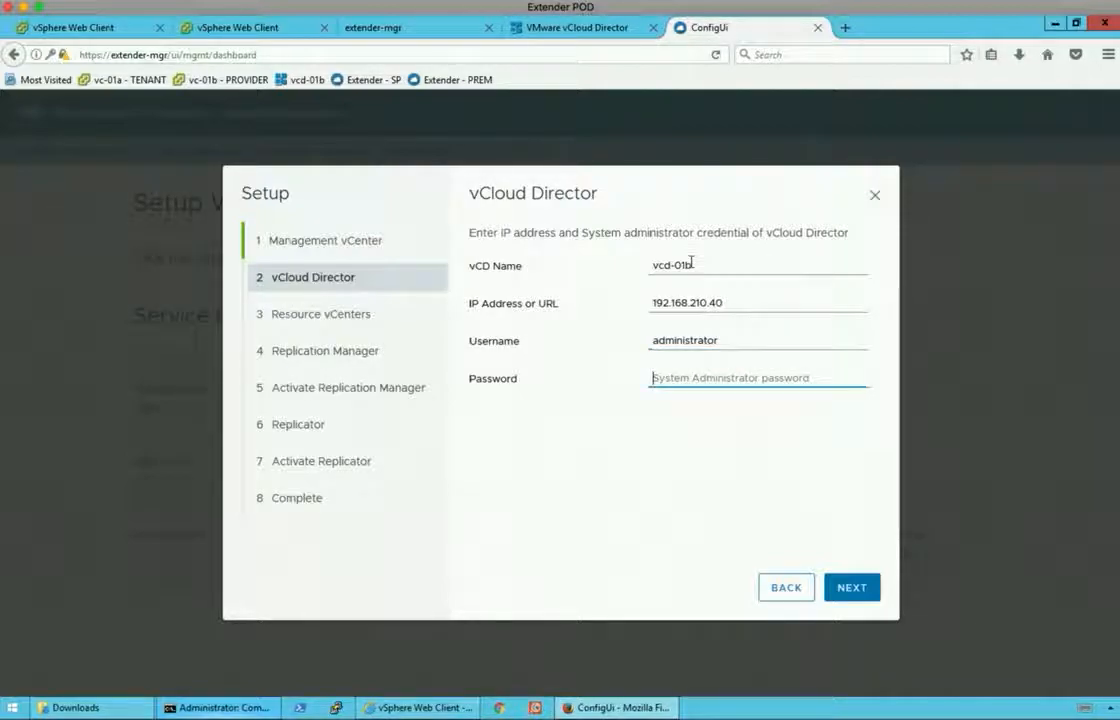
pyautogui.write('VMw')
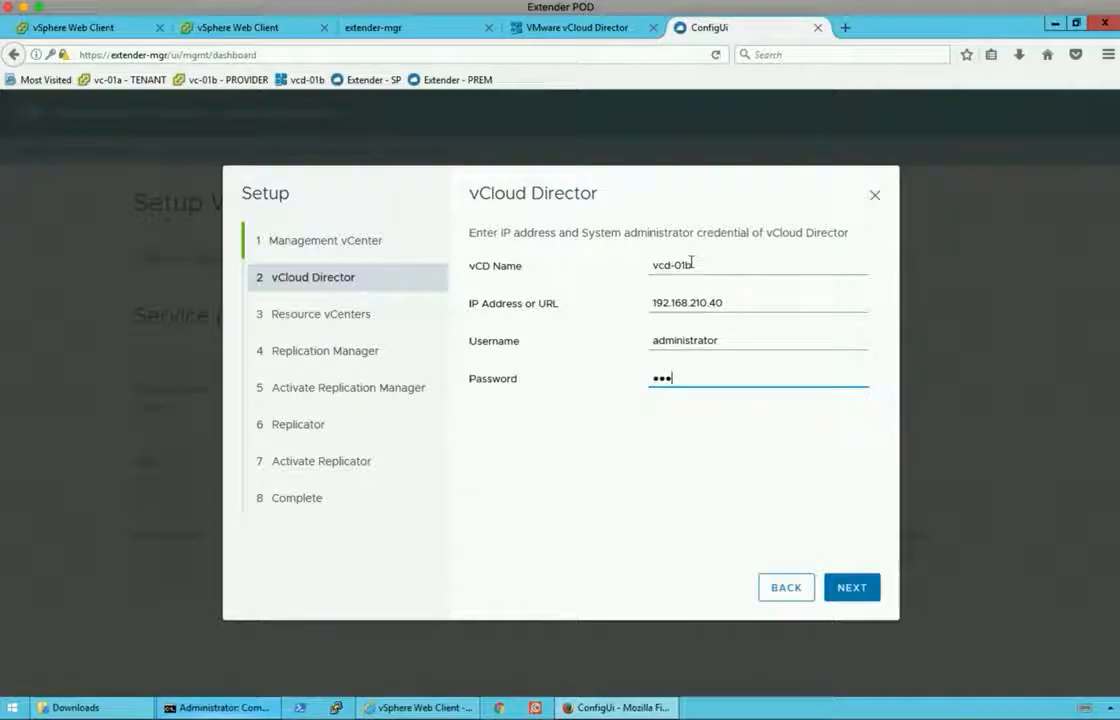
pyautogui.press('BackSpace')
pyautogui.write('VMware1!')
pyautogui.click(848, 588)
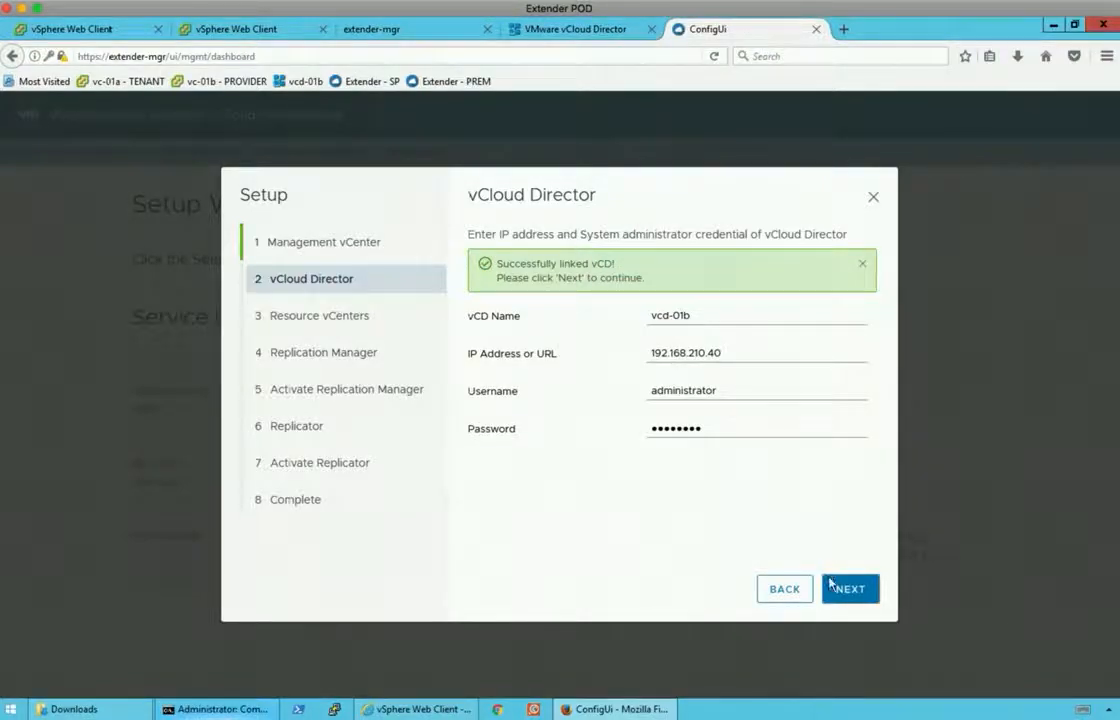
# Register resource vCenter vc-01b with its password, then advance to the Replication Manager step.
pyautogui.click(843, 589)
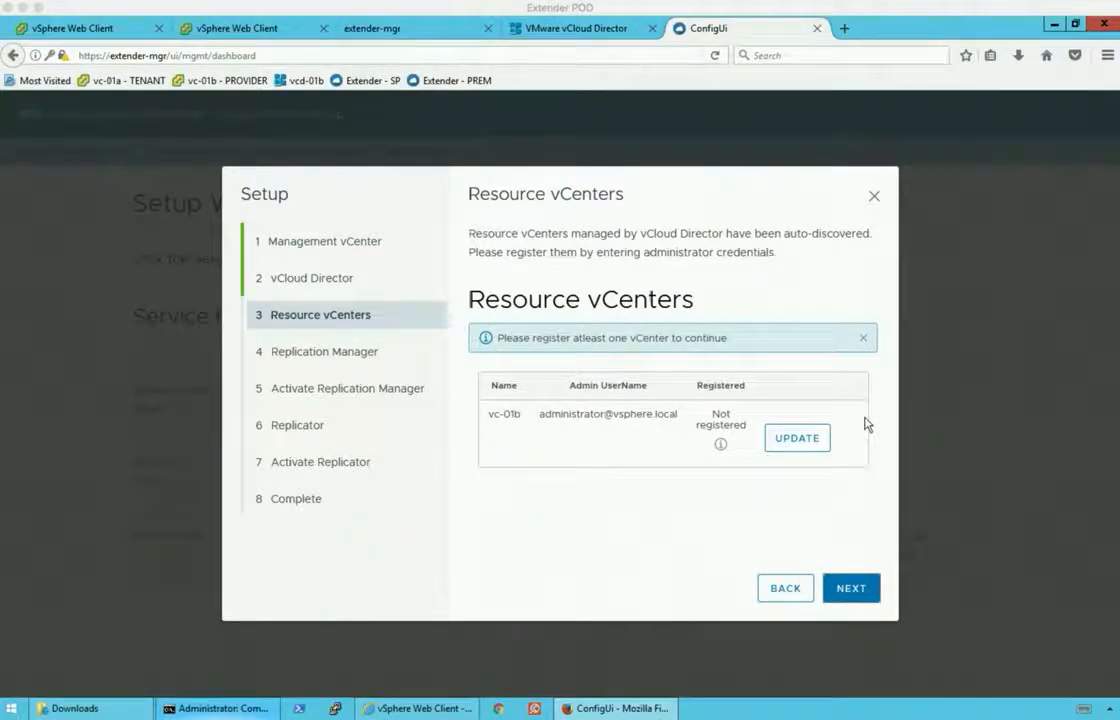
pyautogui.click(782, 445)
pyautogui.click(577, 300)
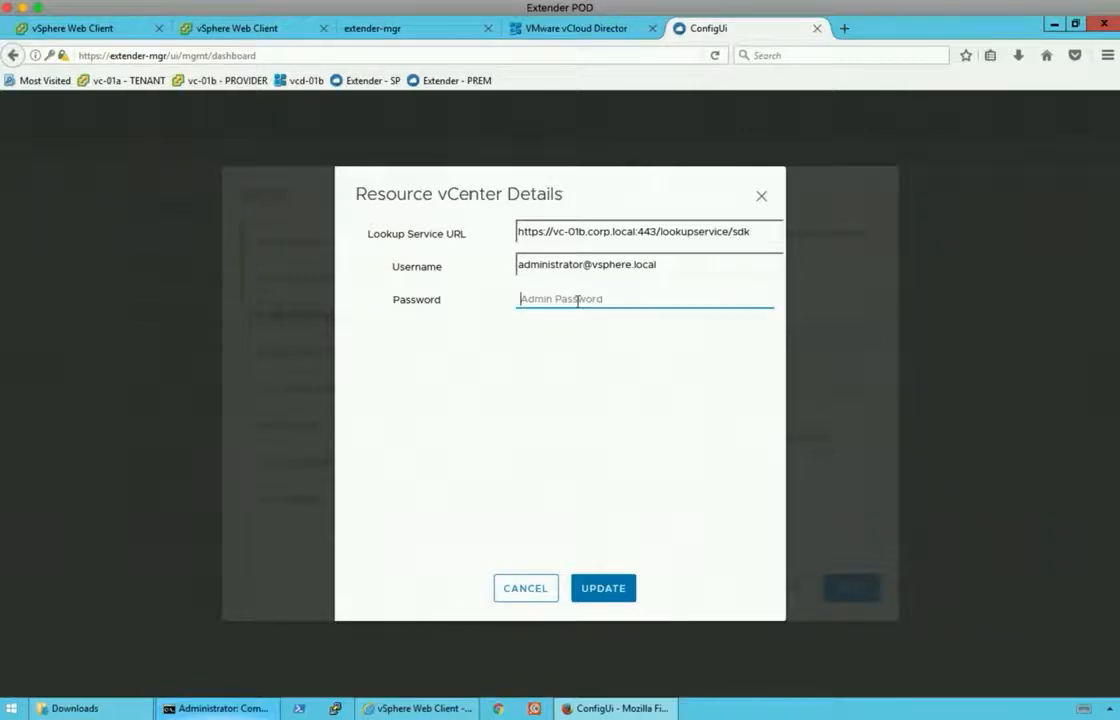
pyautogui.write('VM')
pyautogui.click(603, 589)
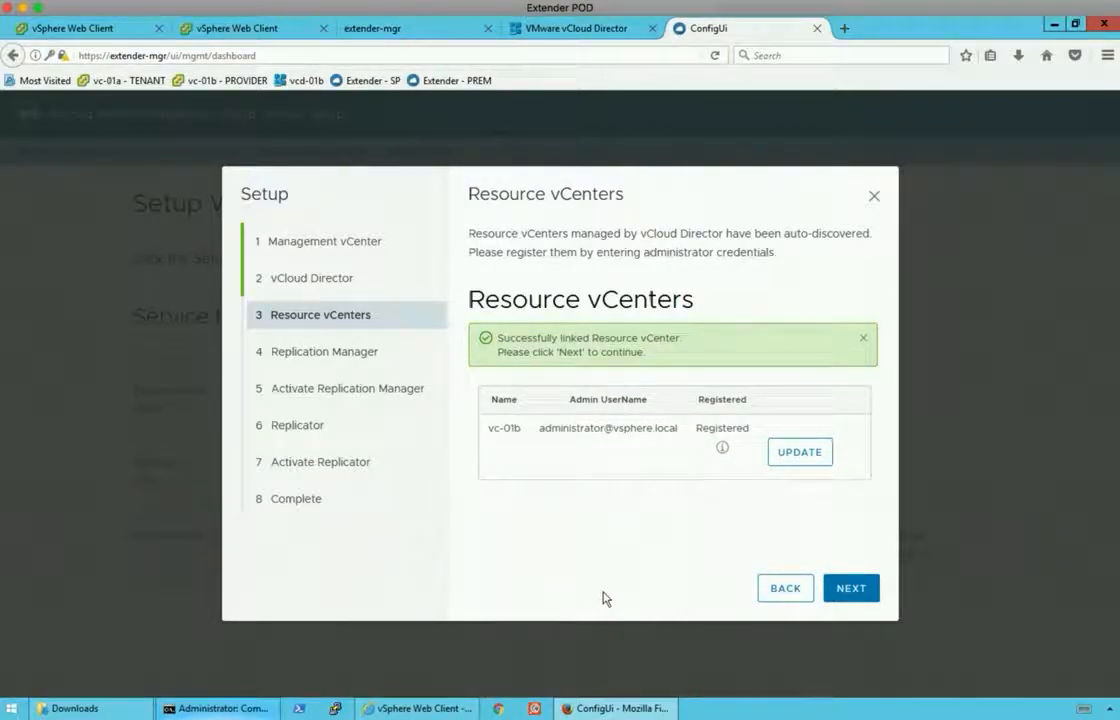
pyautogui.click(850, 588)
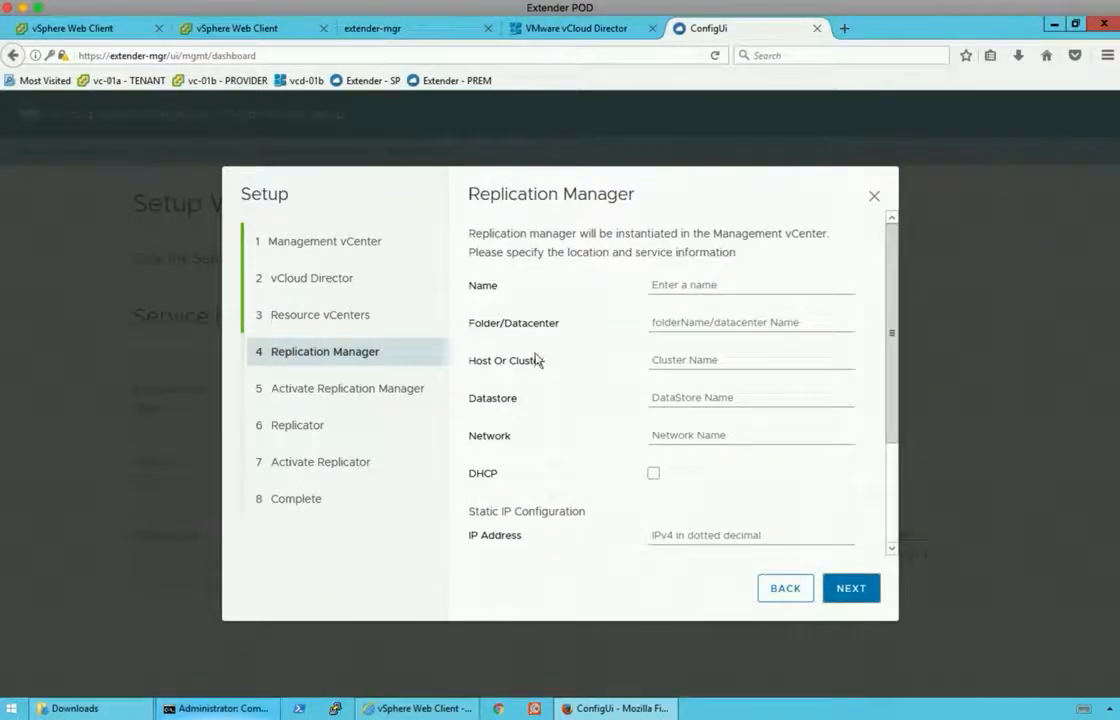
# Name the replication manager replication-mgr, with datacenter Site-B and host C1.
pyautogui.click(671, 285)
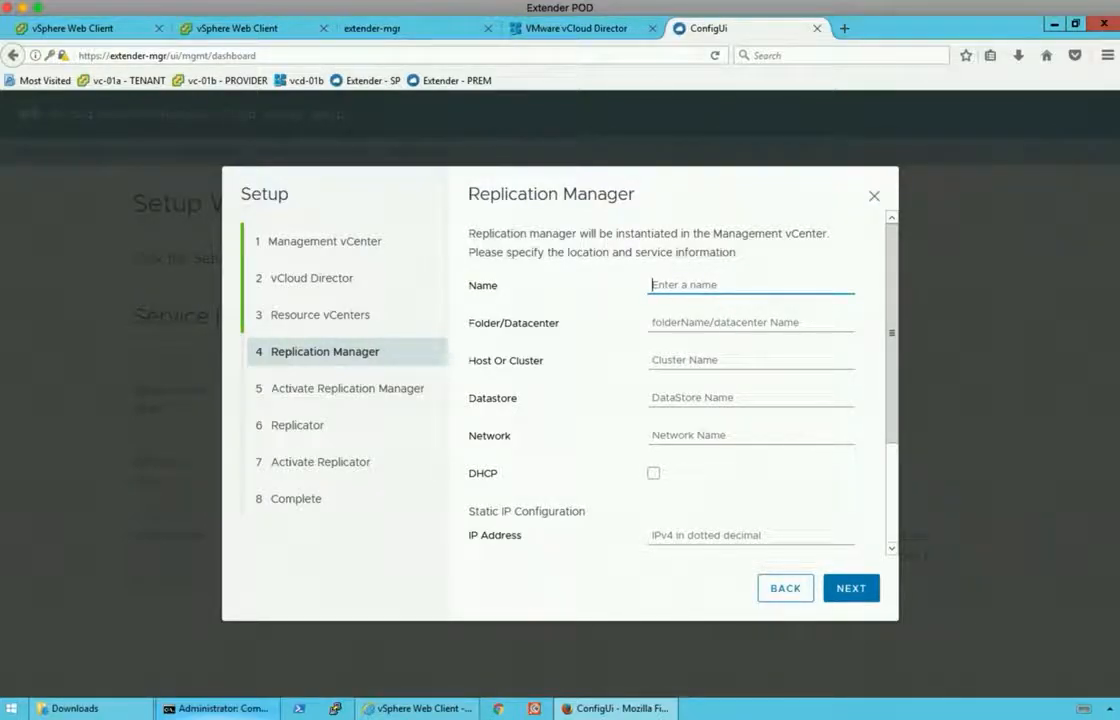
pyautogui.write('replication-')
pyautogui.press('Tab')
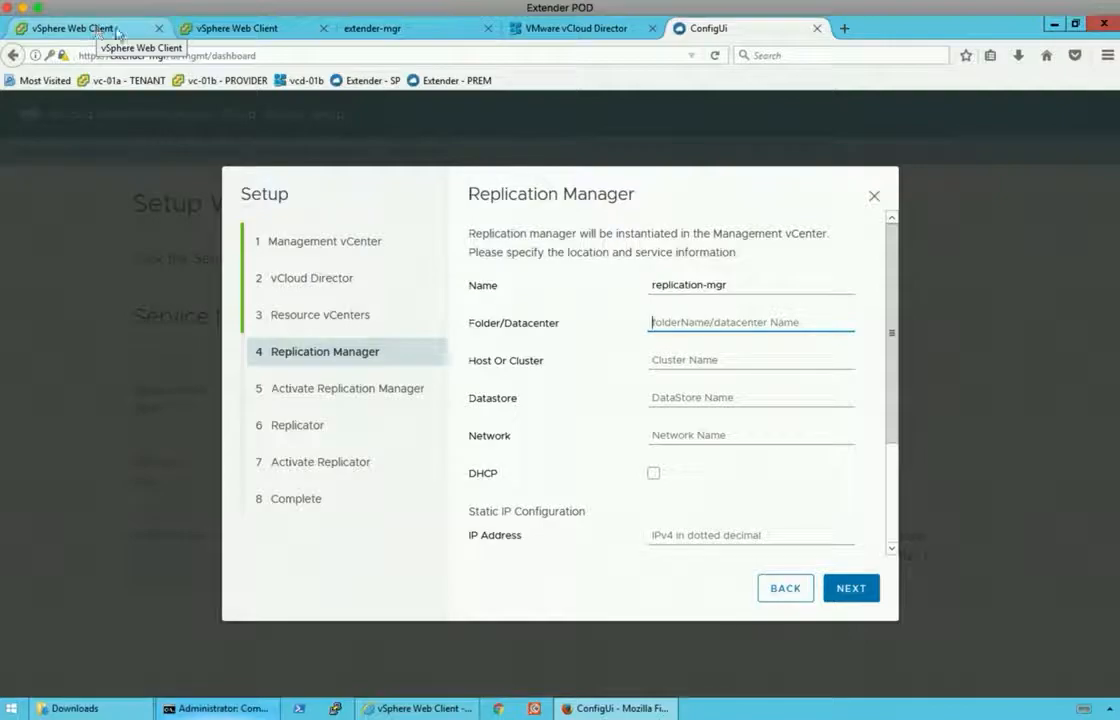
pyautogui.click(100, 30)
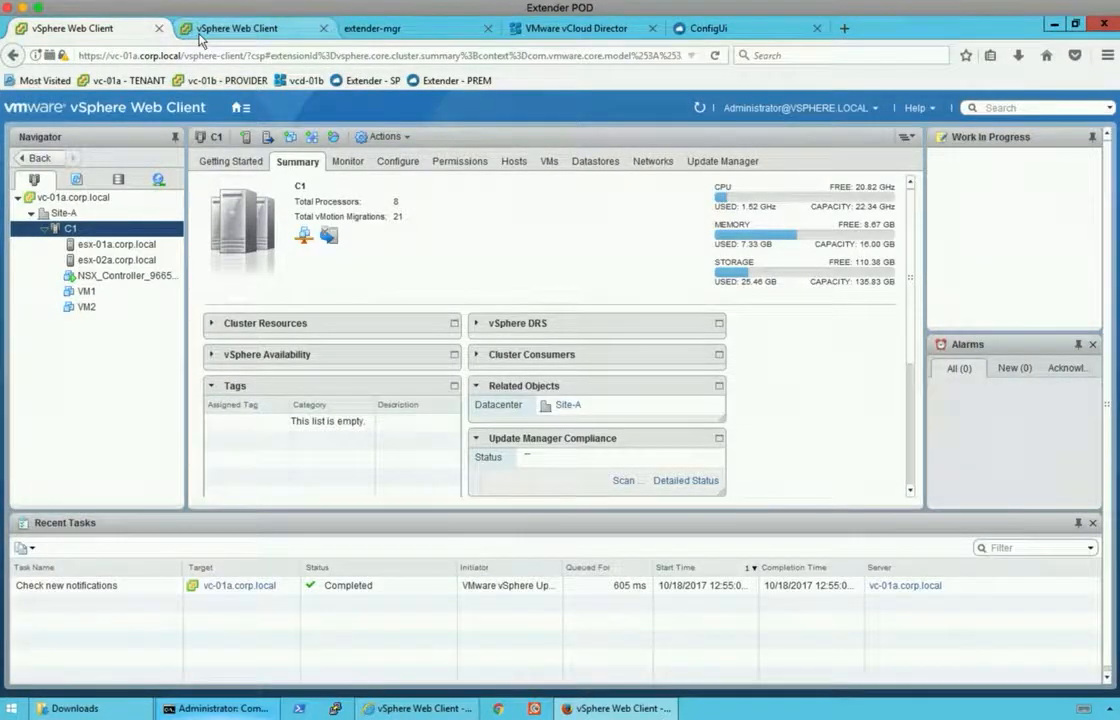
pyautogui.click(199, 33)
pyautogui.click(700, 28)
pyautogui.write('Site-B')
pyautogui.press('Tab')
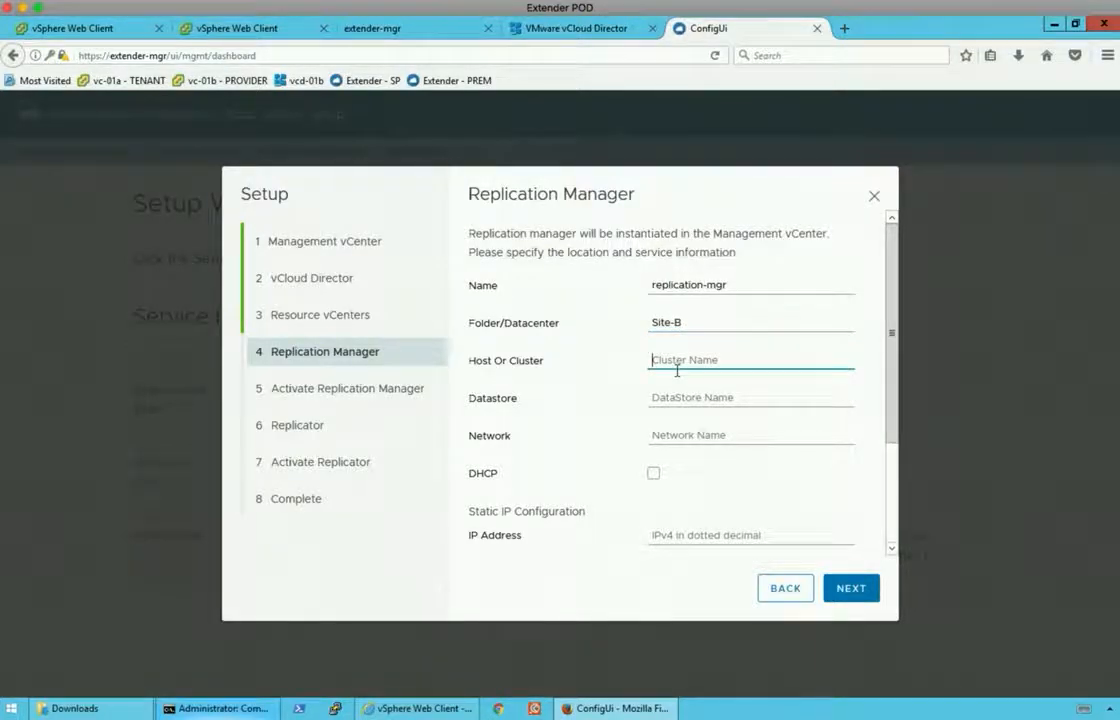
pyautogui.write('C1')
pyautogui.press('Tab')
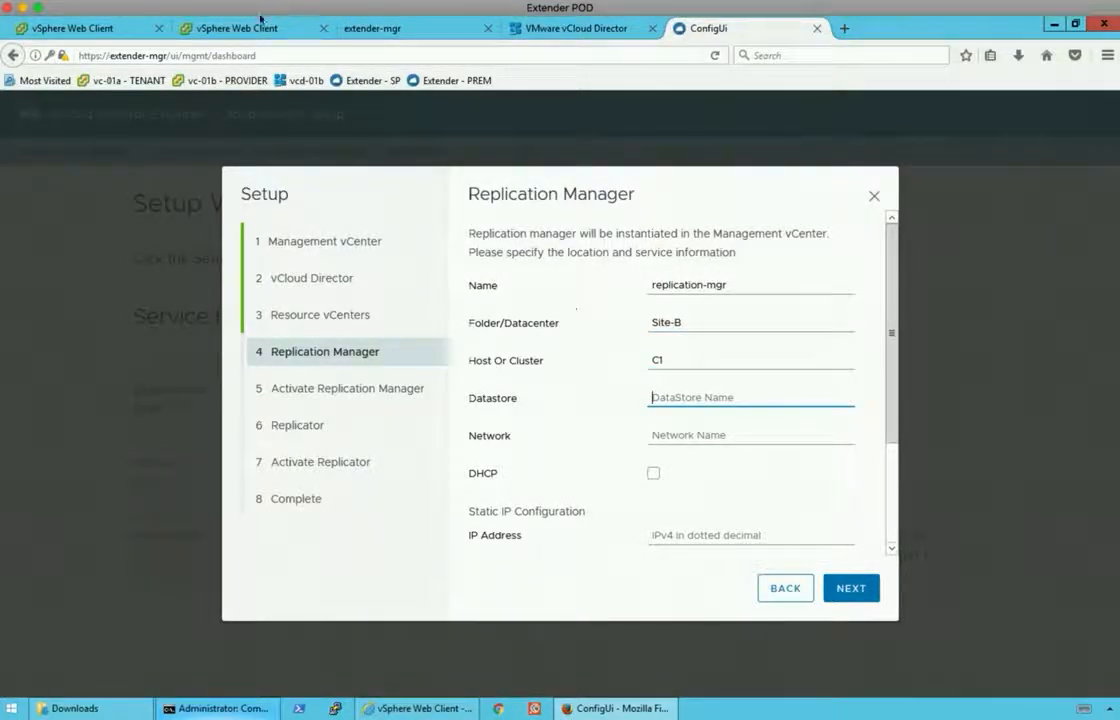
# Copy the datastore name IPv4-NFS-Site_B from vSphere into the datastore field.
pyautogui.click(245, 30)
pyautogui.click(128, 182)
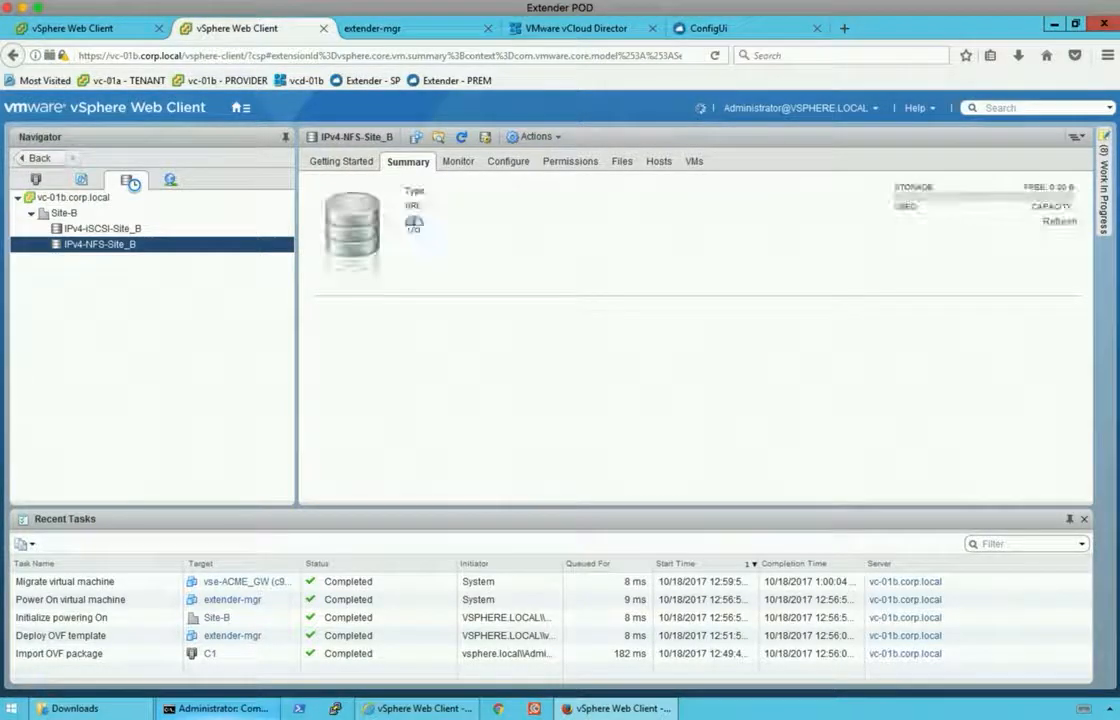
pyautogui.rightClick(113, 245)
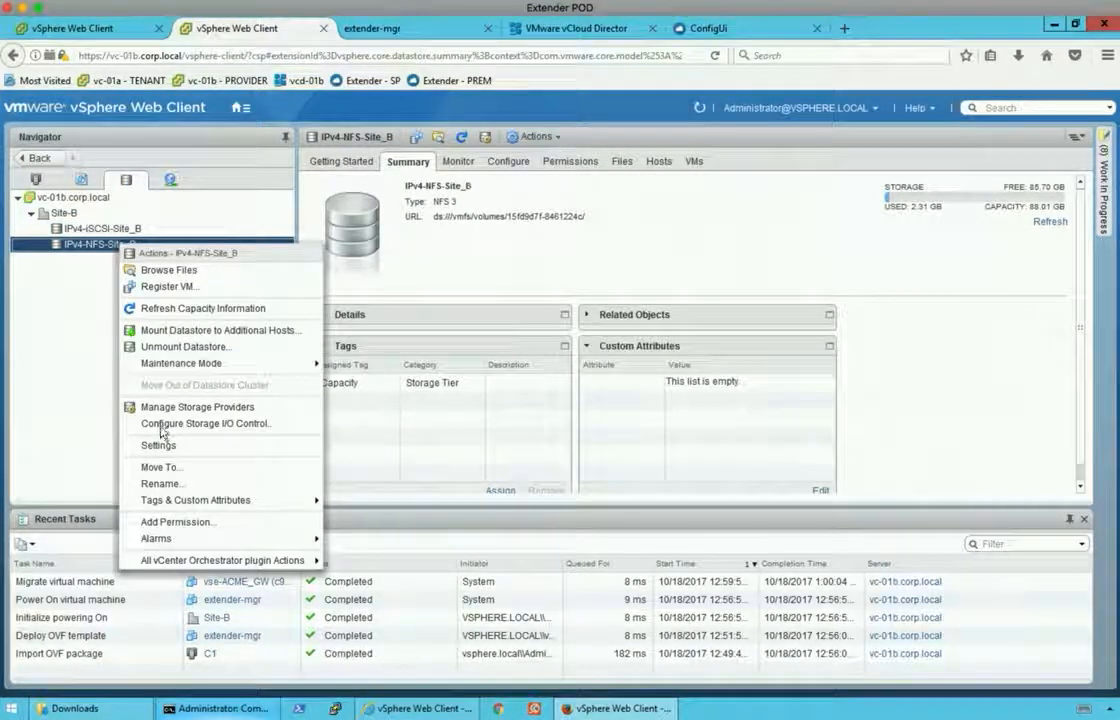
pyautogui.click(160, 467)
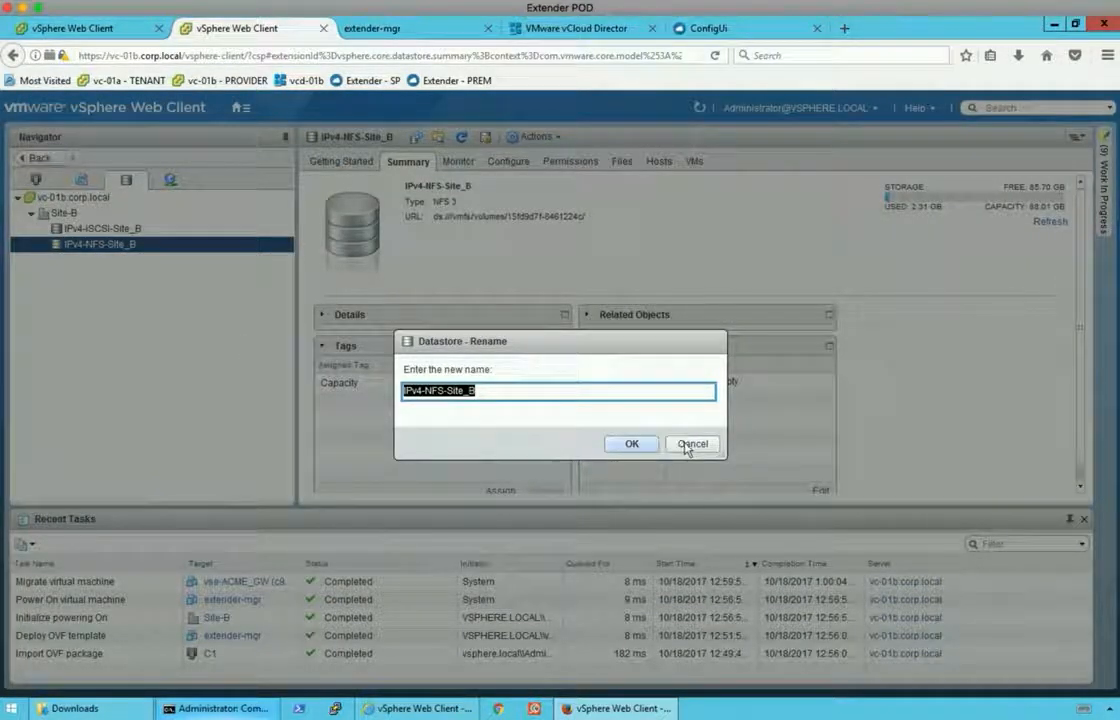
pyautogui.hotkey('ctrl', 'c')
pyautogui.click(690, 445)
pyautogui.click(708, 28)
pyautogui.click(731, 400)
pyautogui.hotkey('ctrl', 'v')
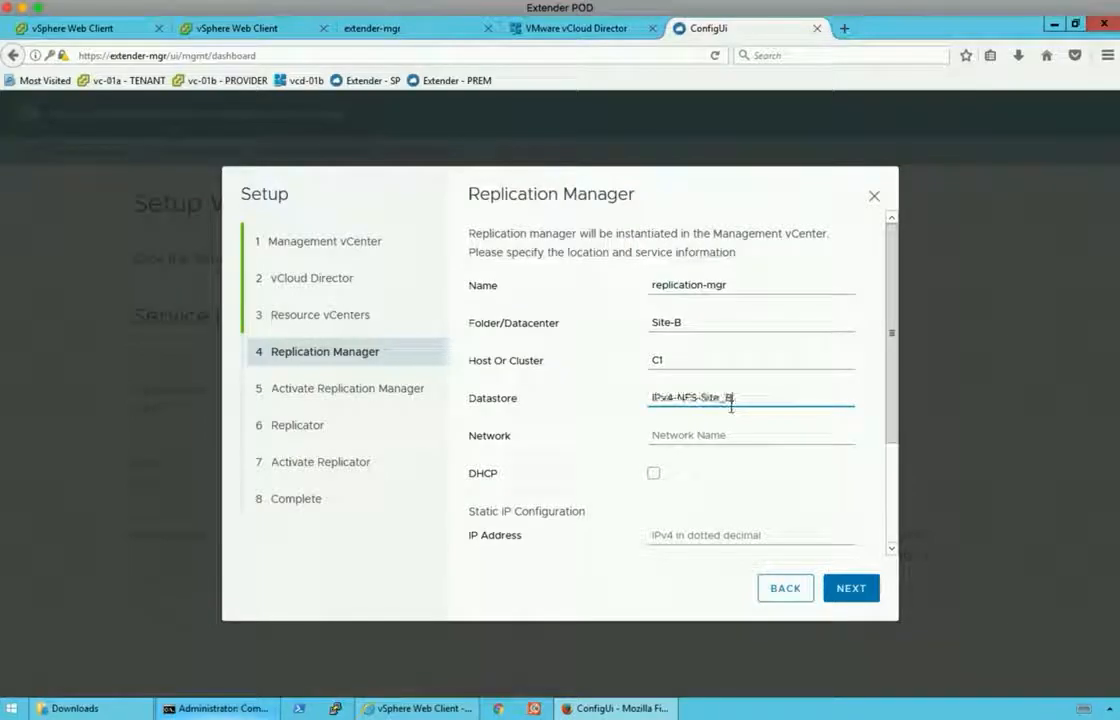
pyautogui.press('Tab')
# Set network Management, IP 192.168.210.32, gateway 192.168.210.1, DNS 192.168.110.10, netmask 255.255.255.0, and submit.
pyautogui.write('Management')
pyautogui.press('Tab')
pyautogui.press('Tab')
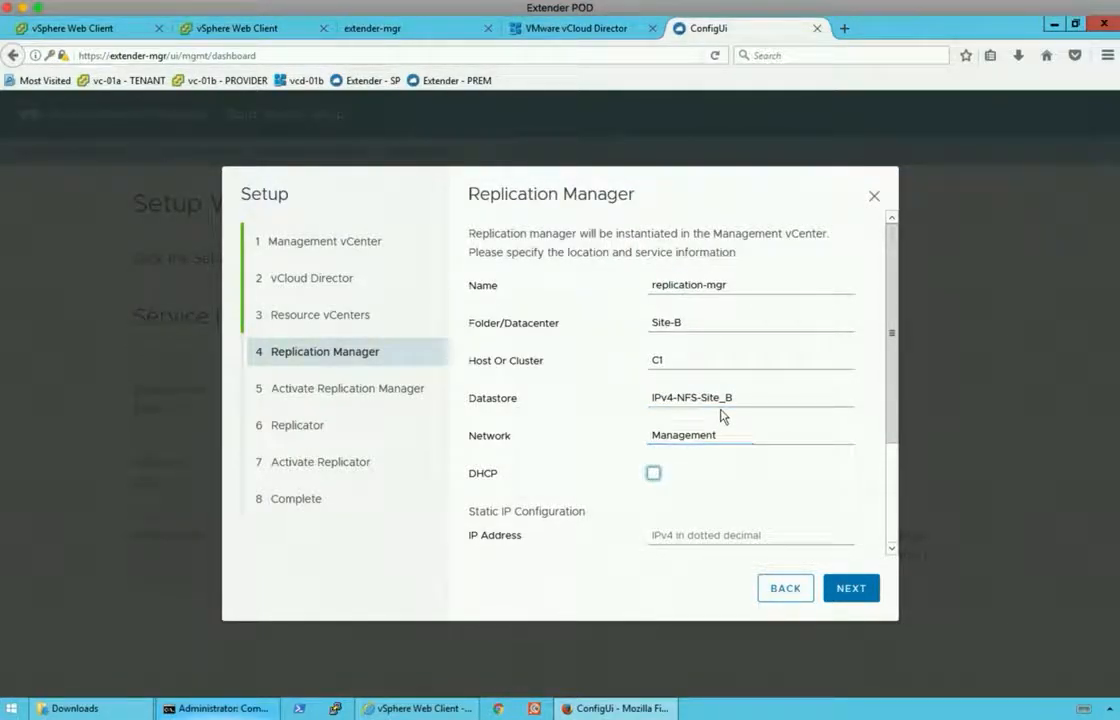
pyautogui.scroll(-2, 782, 385)
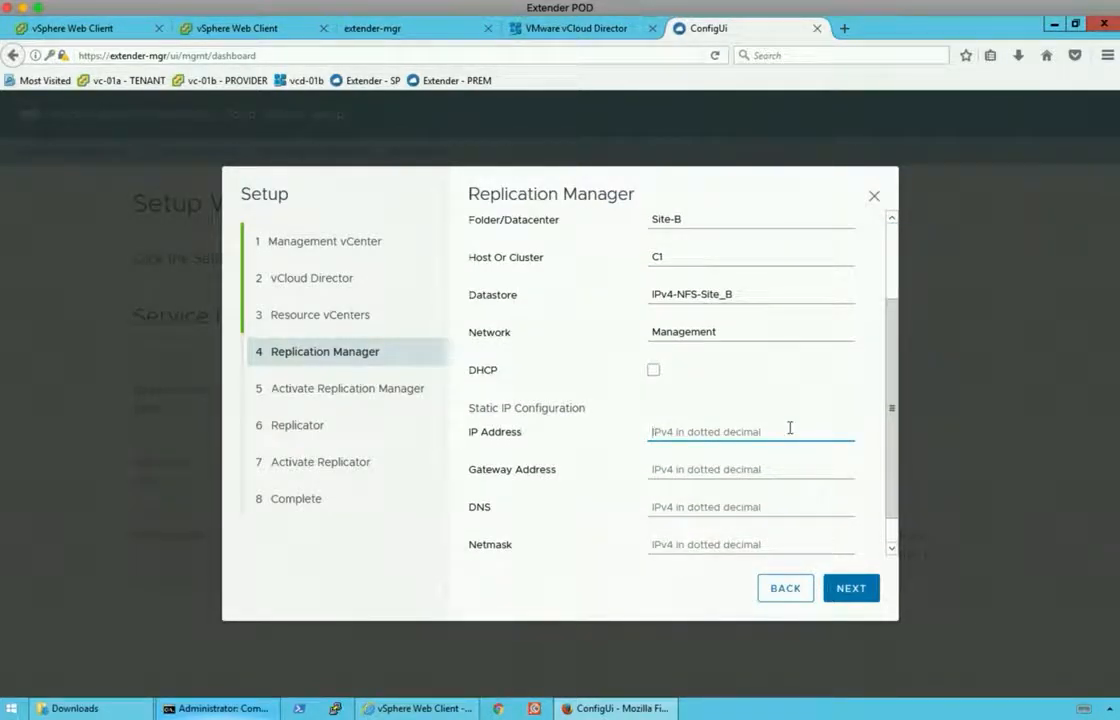
pyautogui.write('192.1')
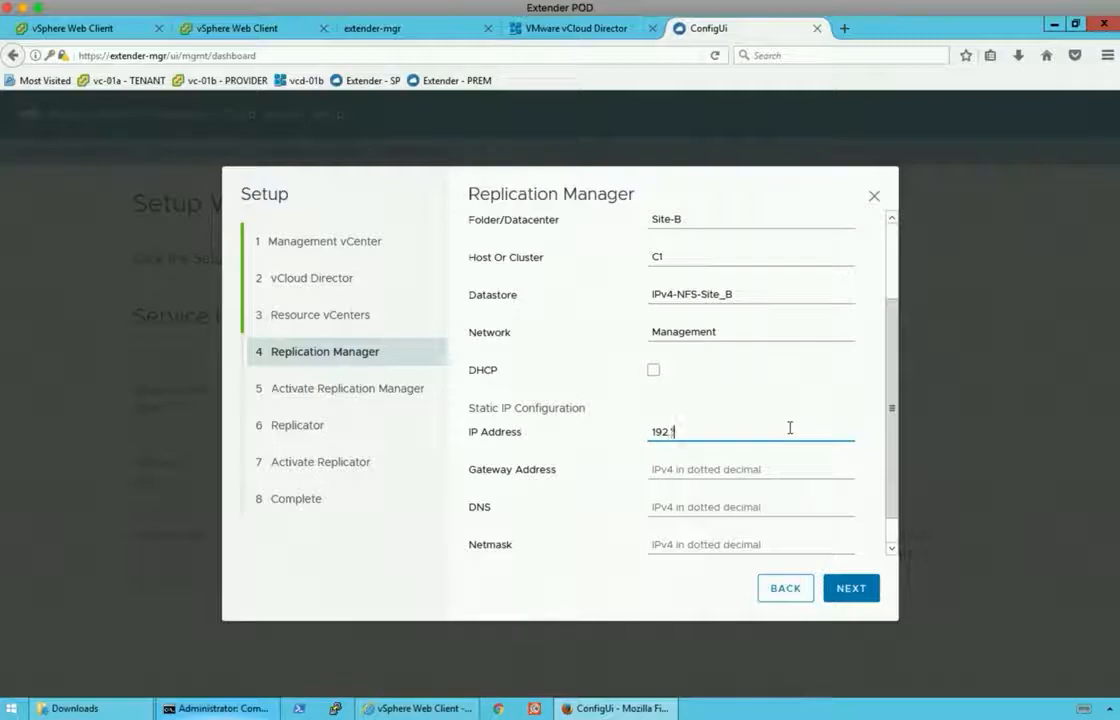
pyautogui.write('68.210.32')
pyautogui.press('Tab')
pyautogui.write('19')
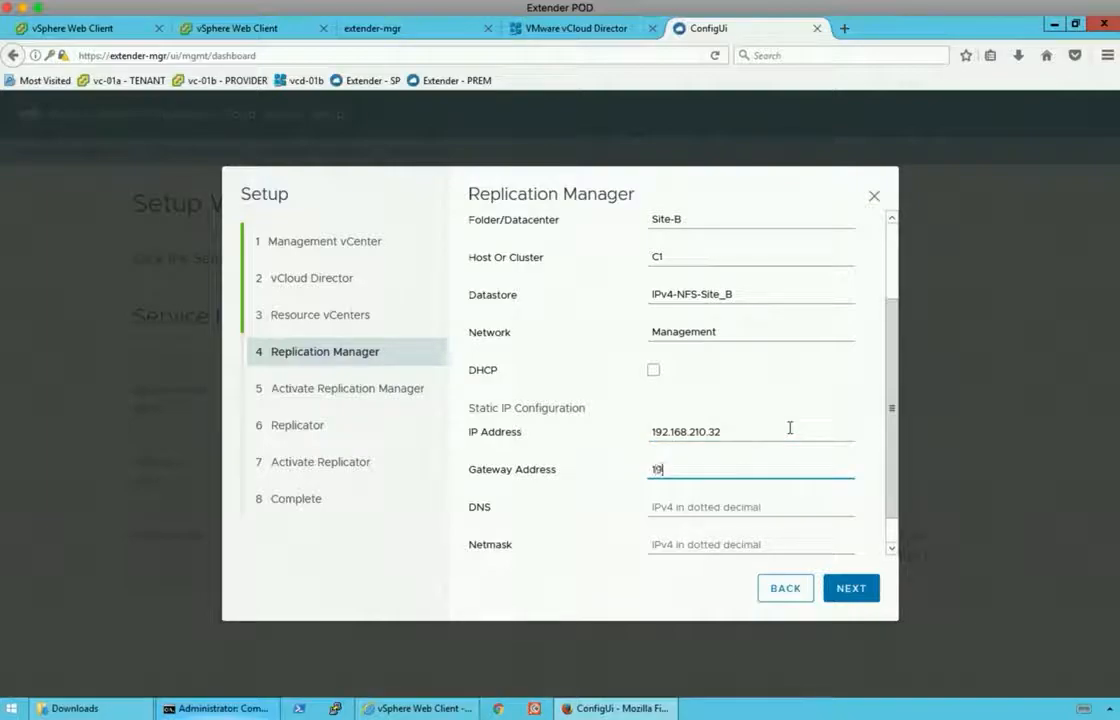
pyautogui.write('2.168.210.1')
pyautogui.press('Tab')
pyautogui.write('192.168.110.10')
pyautogui.press('Tab')
pyautogui.write('255.255.255.0')
pyautogui.scroll(-1, 790, 470)
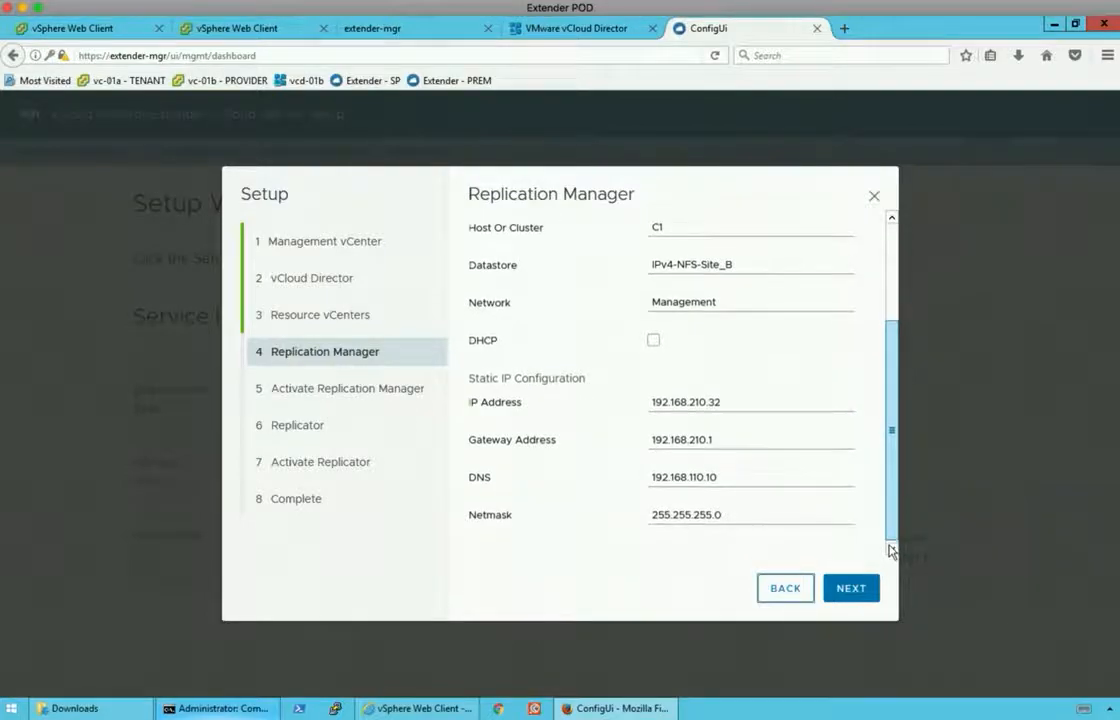
pyautogui.scroll(3, 880, 350)
pyautogui.click(845, 587)
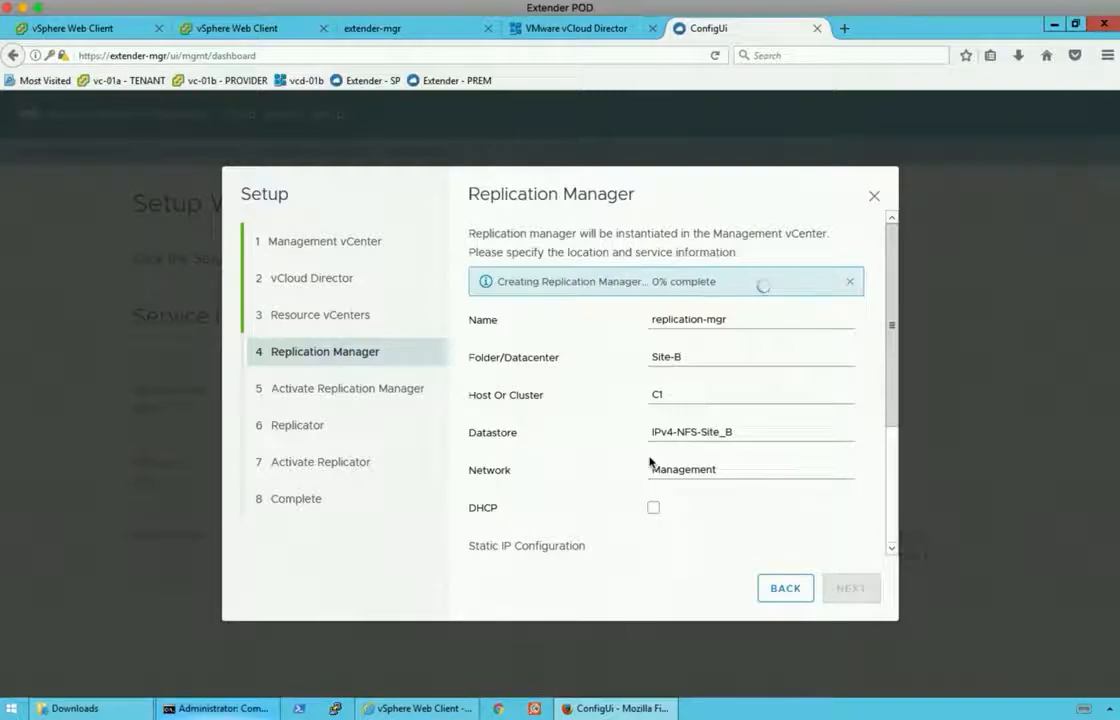
# Monitor the replication-mgr deployment task in vSphere and the wizard's progress.
pyautogui.click(220, 30)
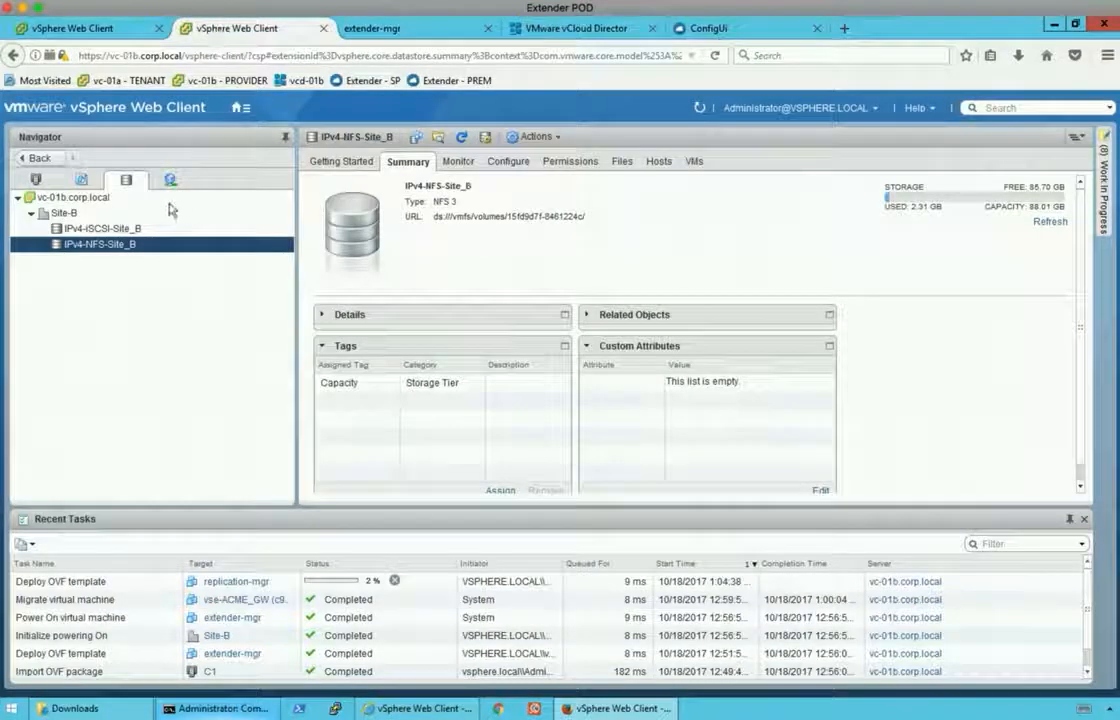
pyautogui.click(35, 182)
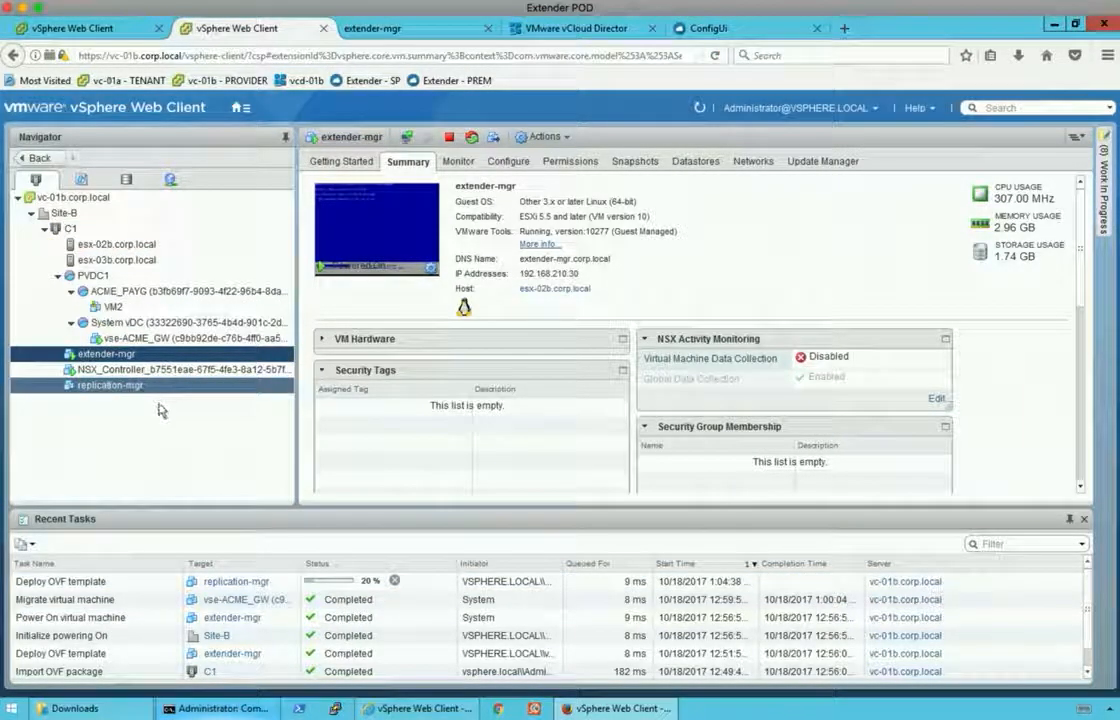
pyautogui.click(703, 28)
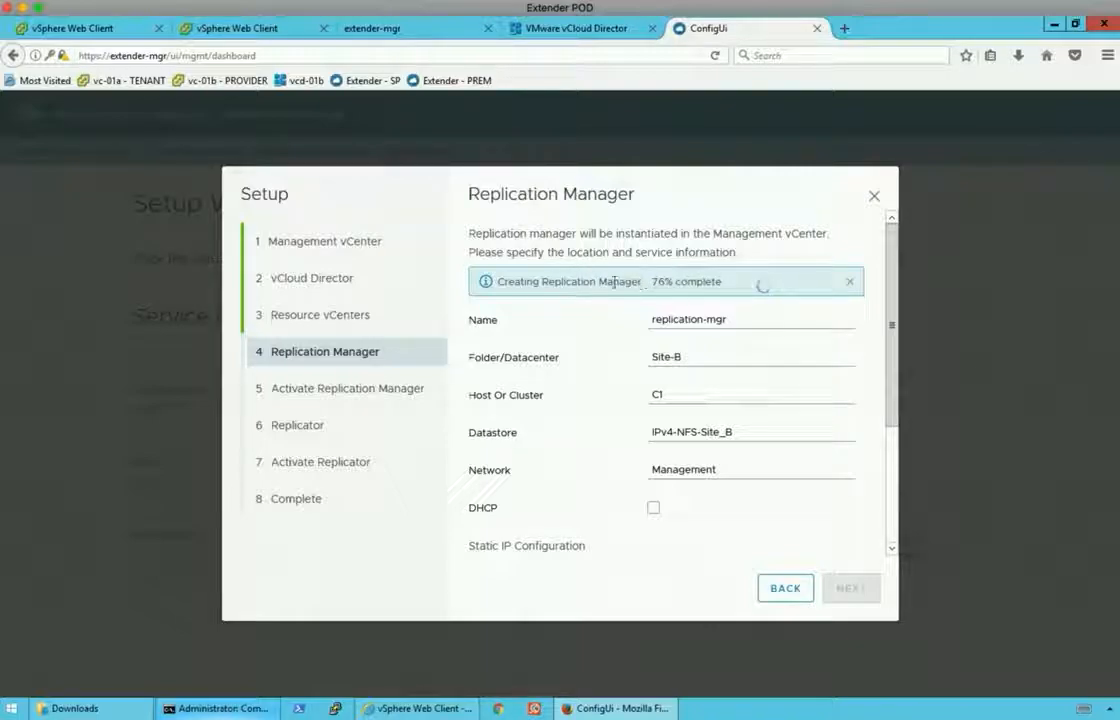
pyautogui.click(282, 32)
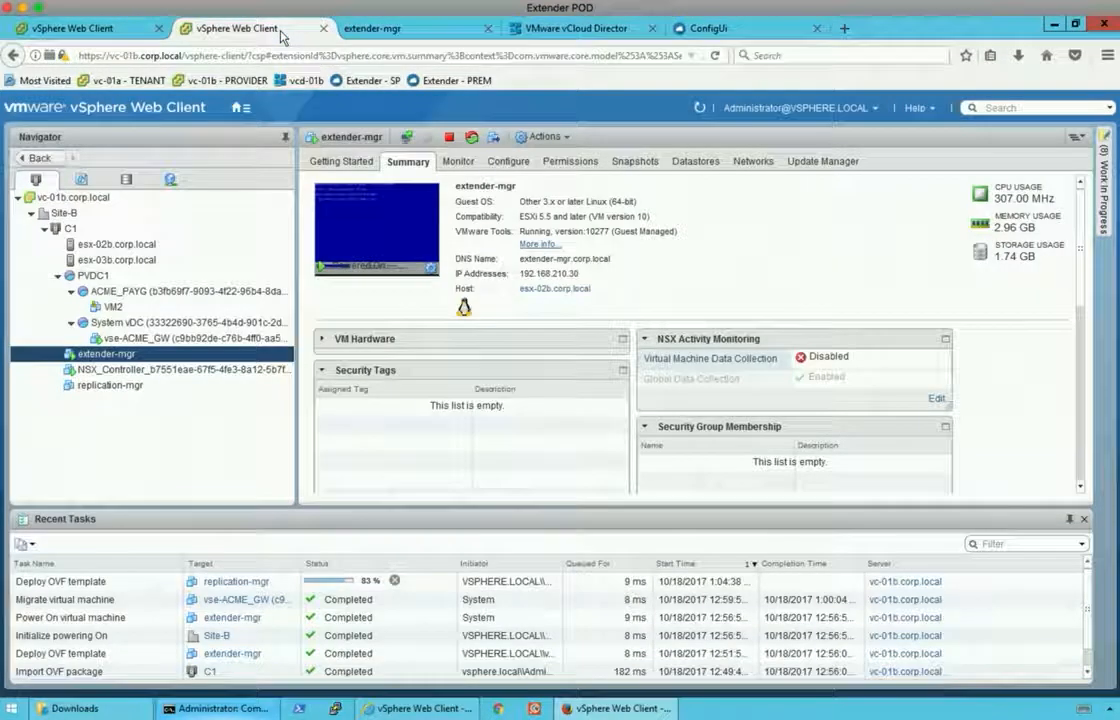
pyautogui.click(705, 30)
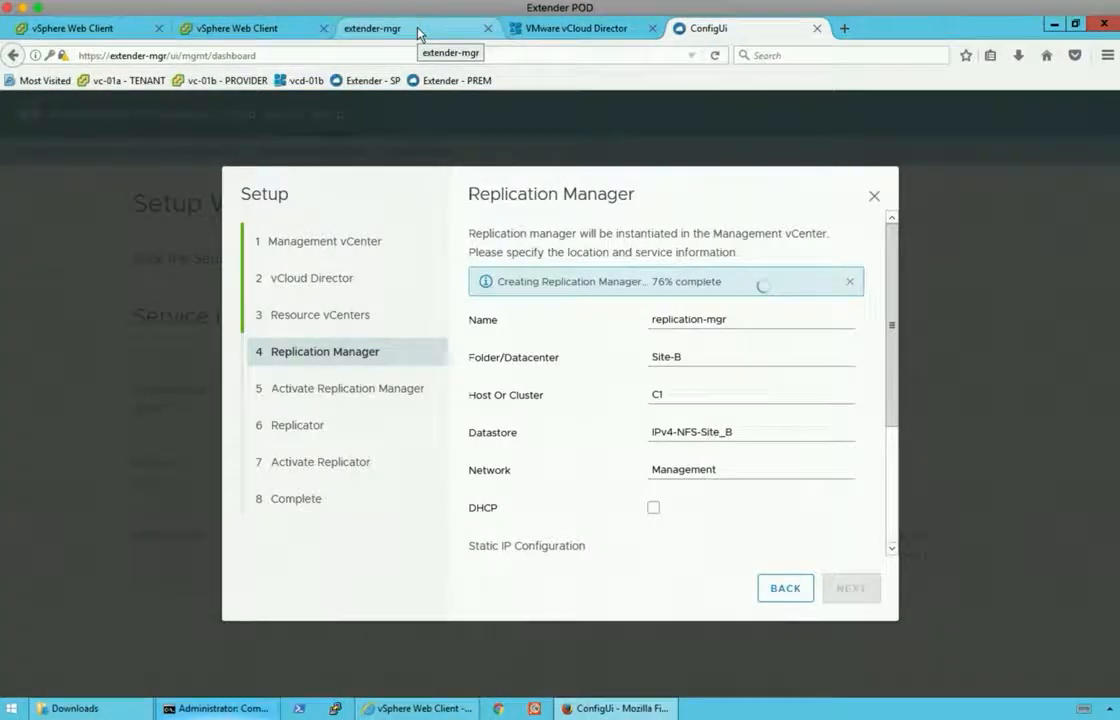
# Close the extender-mgr console and continue once replication-mgr is reported created.
pyautogui.click(468, 32)
pyautogui.click(488, 28)
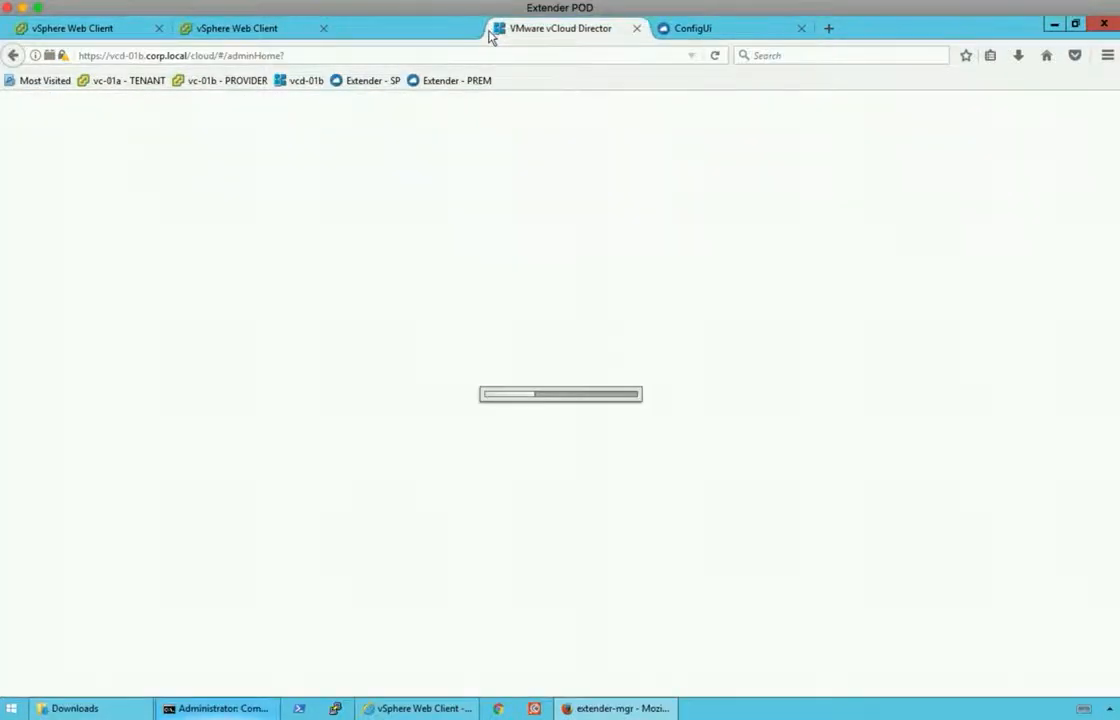
pyautogui.click(604, 34)
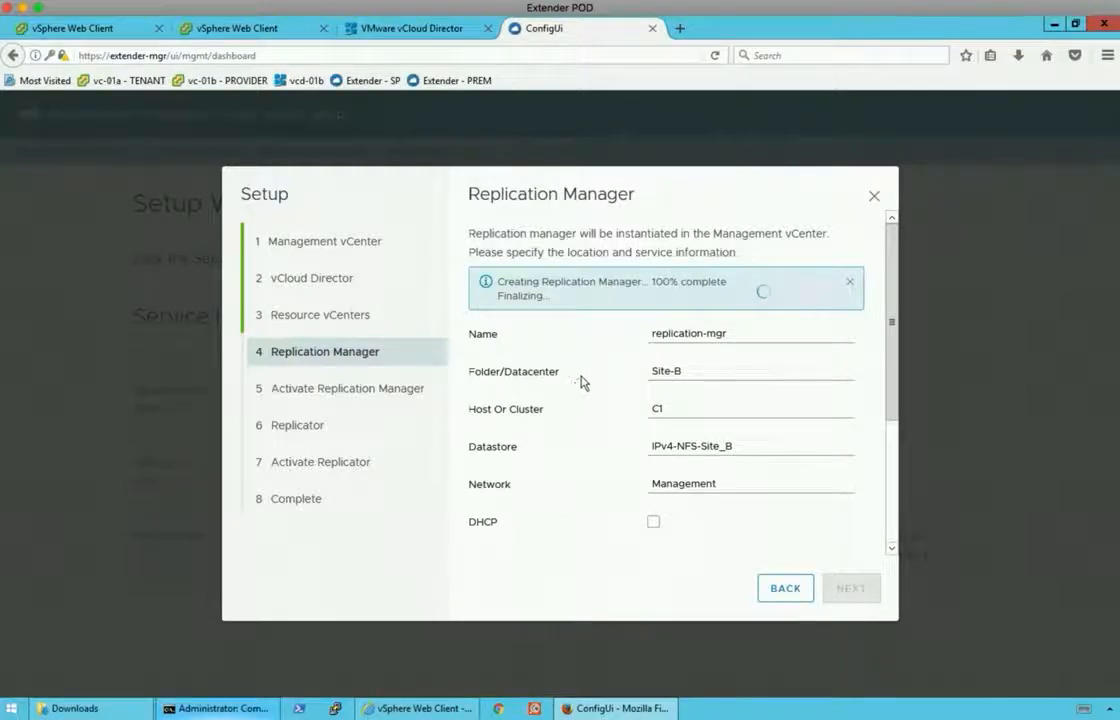
pyautogui.moveTo(499, 296); pyautogui.dragTo(543, 298)
pyautogui.click(536, 300)
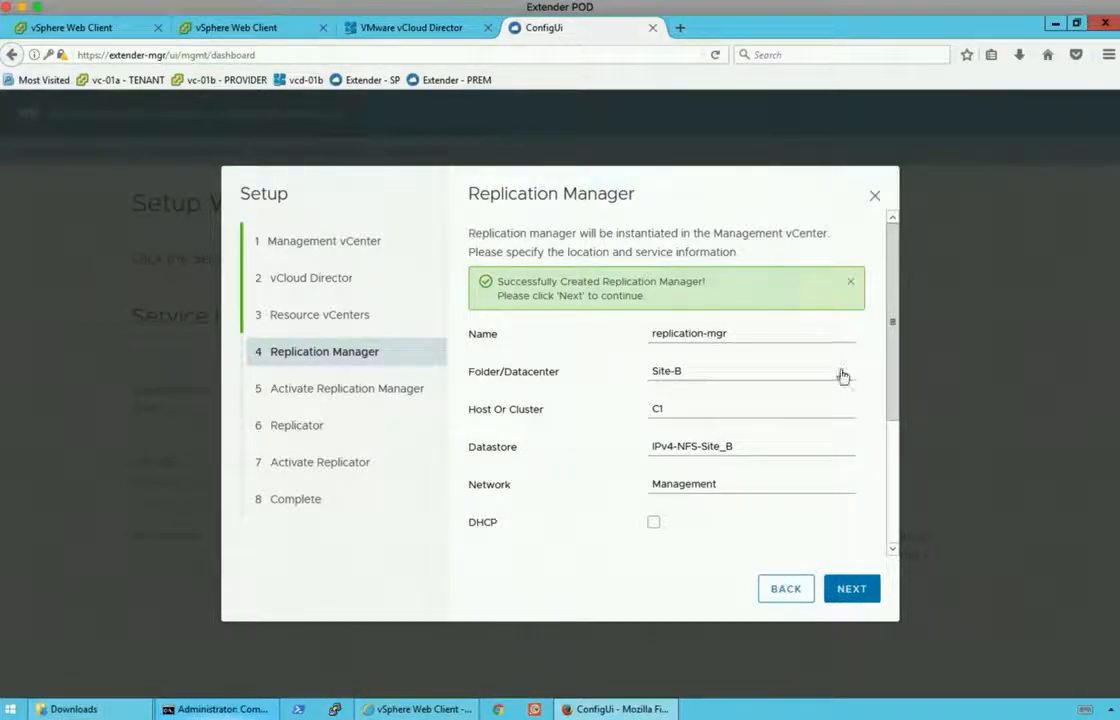
pyautogui.click(851, 588)
# Set and confirm a new root password, activate the Replication Manager, and continue.
pyautogui.click(685, 313)
pyautogui.write('•')
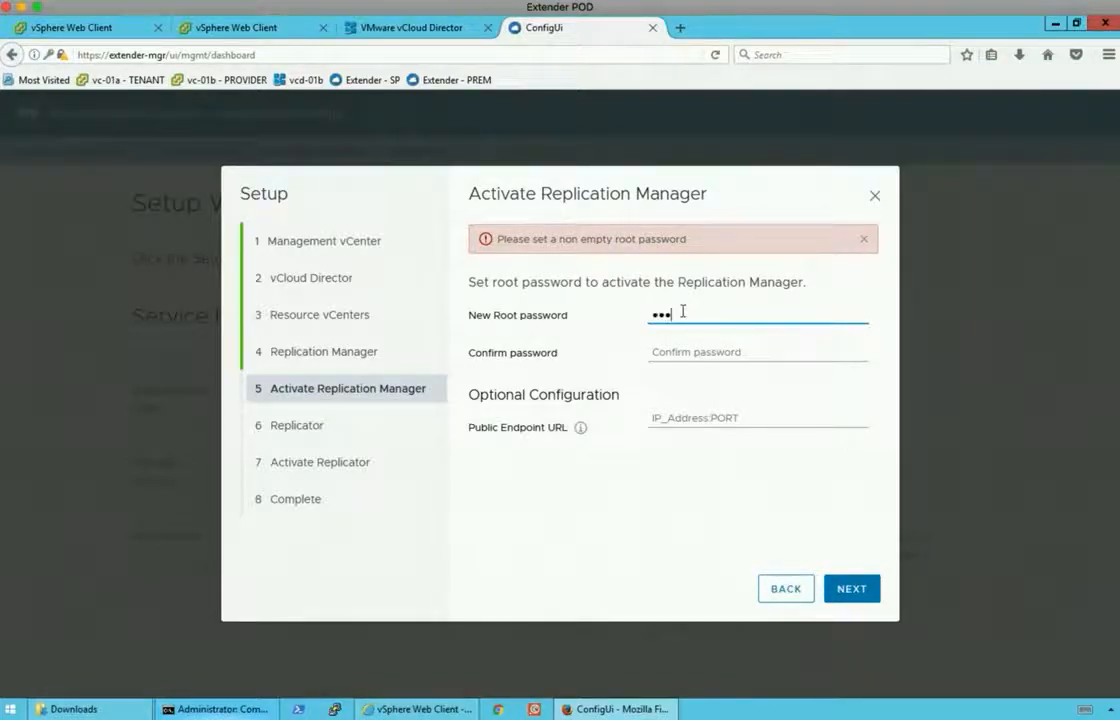
pyautogui.press('Tab')
pyautogui.write('••')
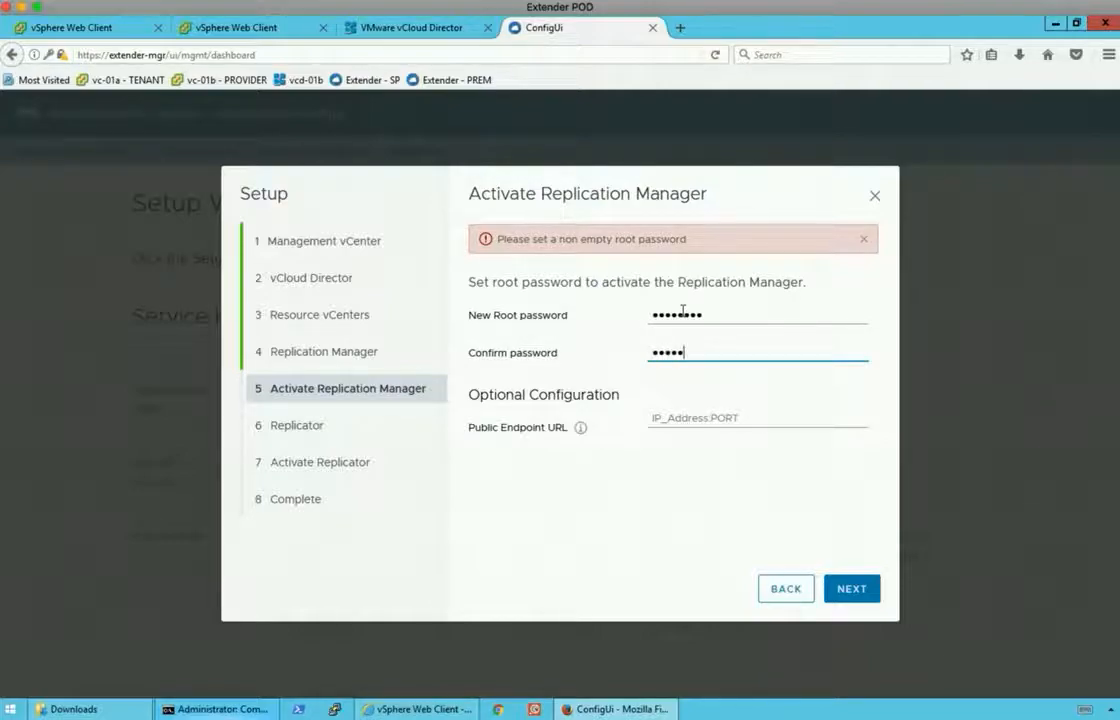
pyautogui.write('••••••')
pyautogui.click(580, 428)
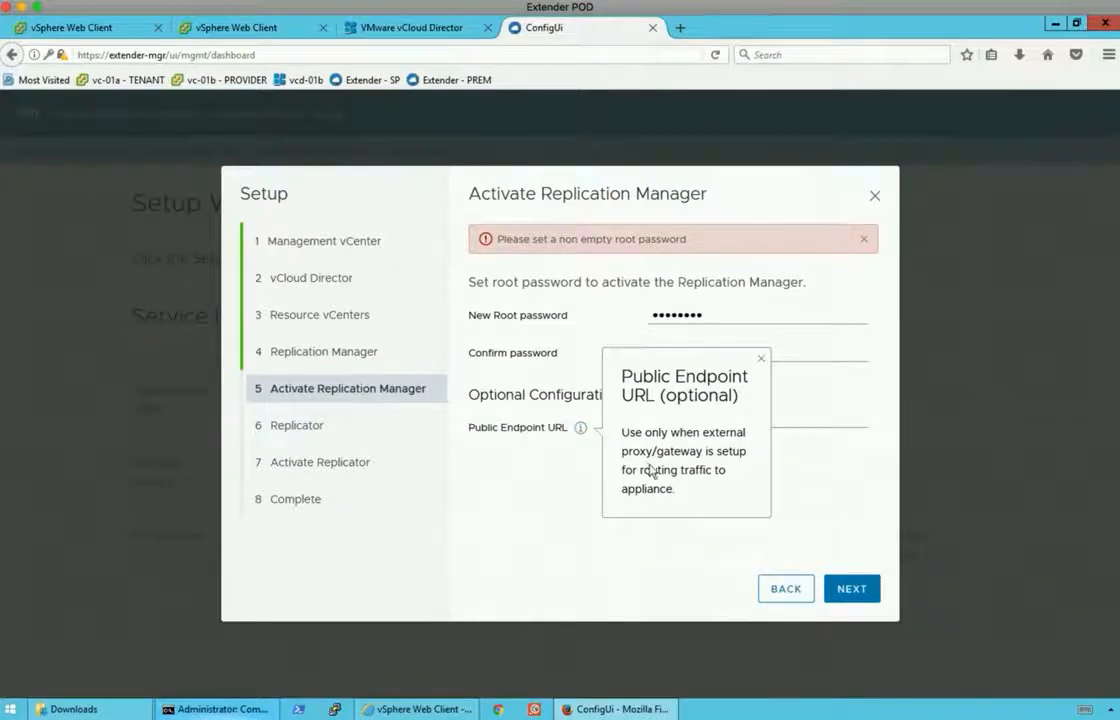
pyautogui.click(759, 365)
pyautogui.click(850, 595)
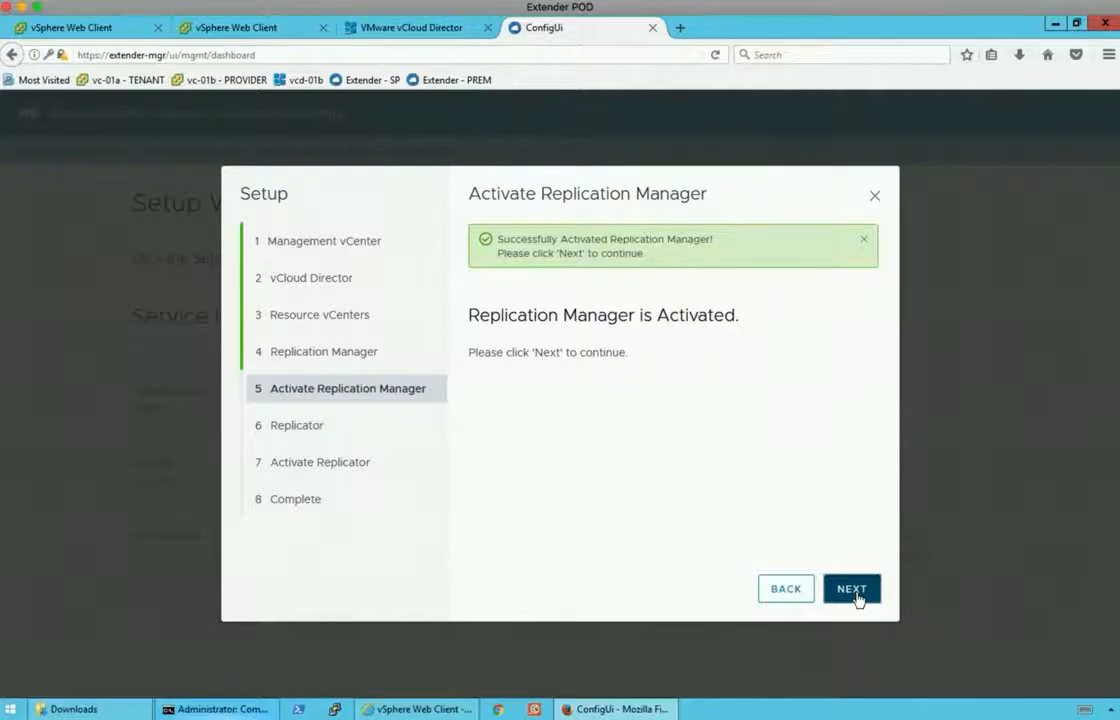
pyautogui.click(852, 589)
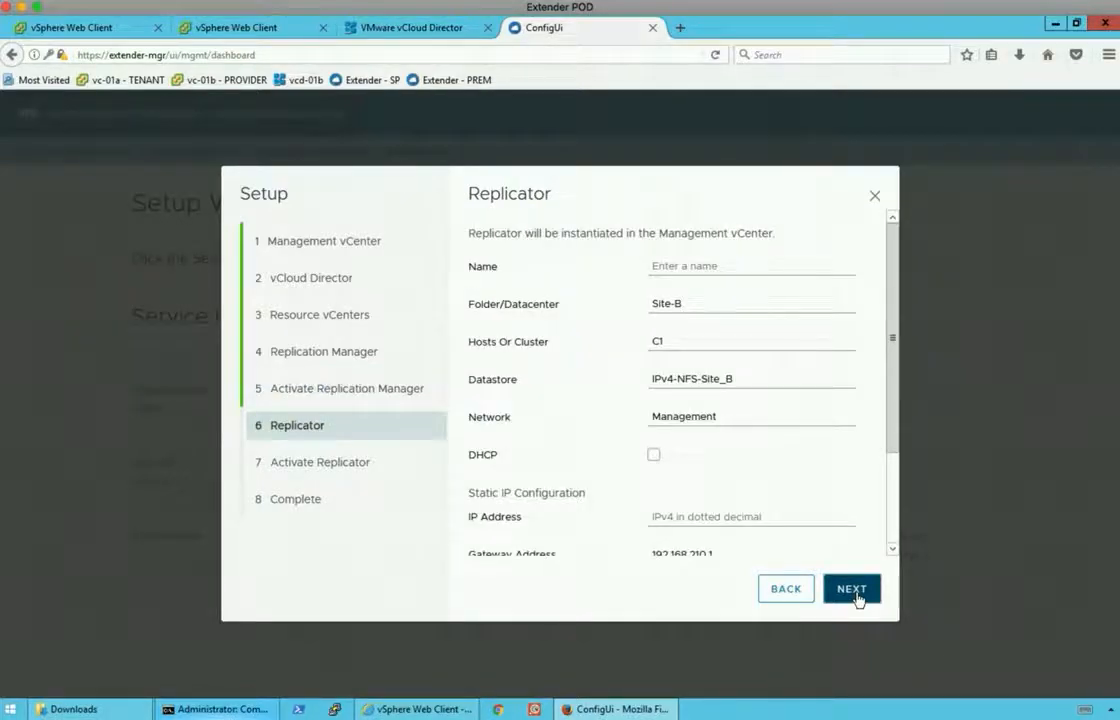
# Name the replicator cloud-rep1 with IP 192.168.210.33 and netmask 255.255.255.0, and create it.
pyautogui.click(697, 267)
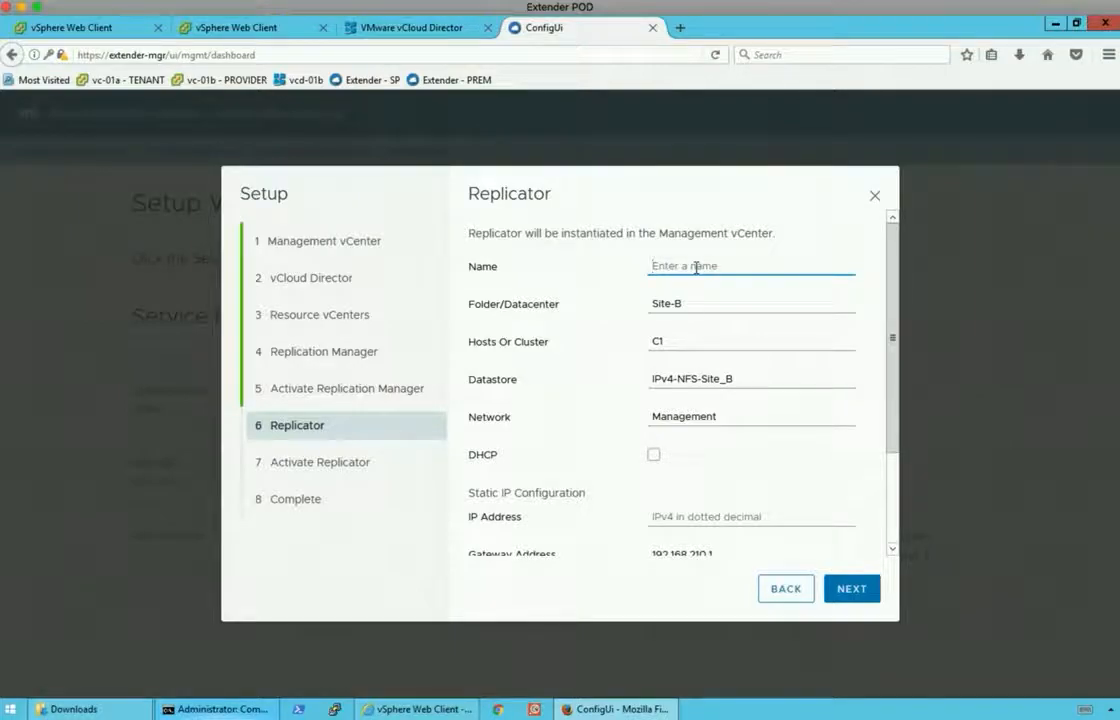
pyautogui.write('cloud-rep1')
pyautogui.moveTo(894, 335); pyautogui.dragTo(883, 430)
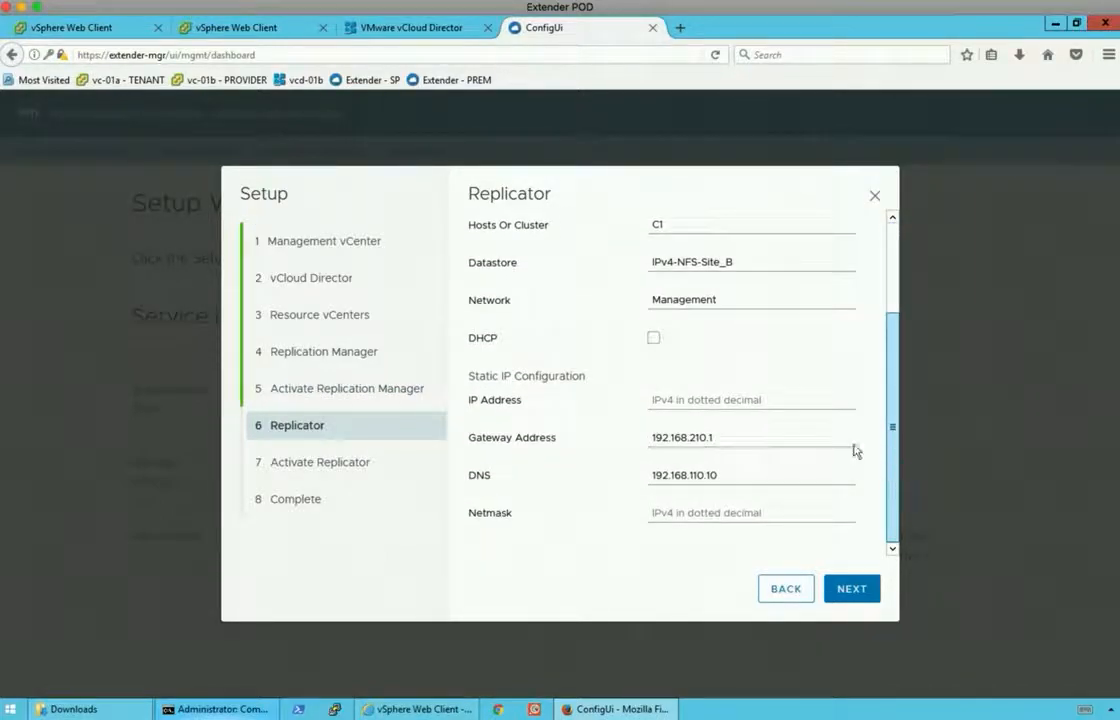
pyautogui.click(725, 400)
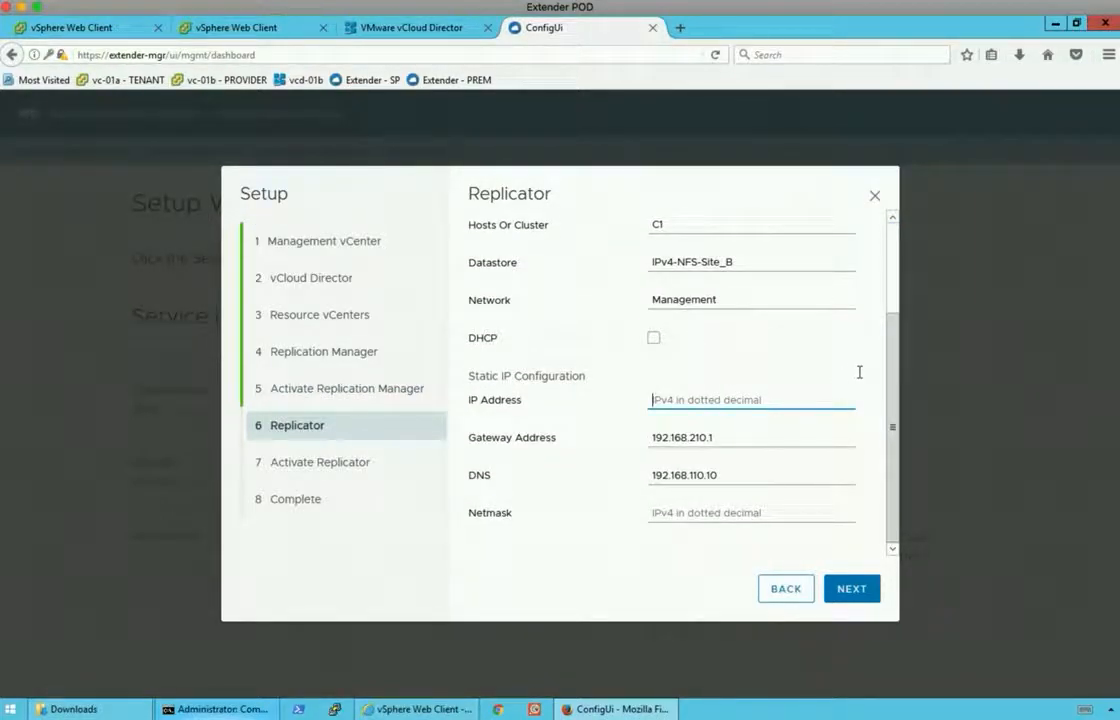
pyautogui.write('192.168.210.33')
pyautogui.press('Tab')
pyautogui.press('Tab')
pyautogui.press('Tab')
pyautogui.write('255.255.255.0')
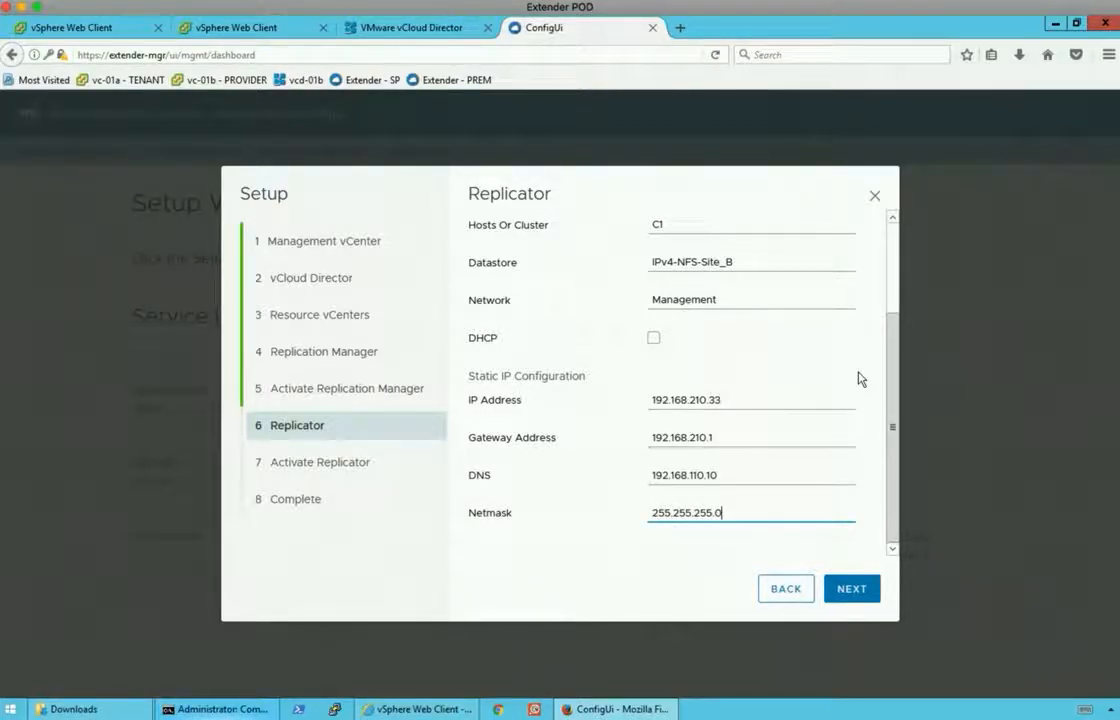
pyautogui.click(845, 586)
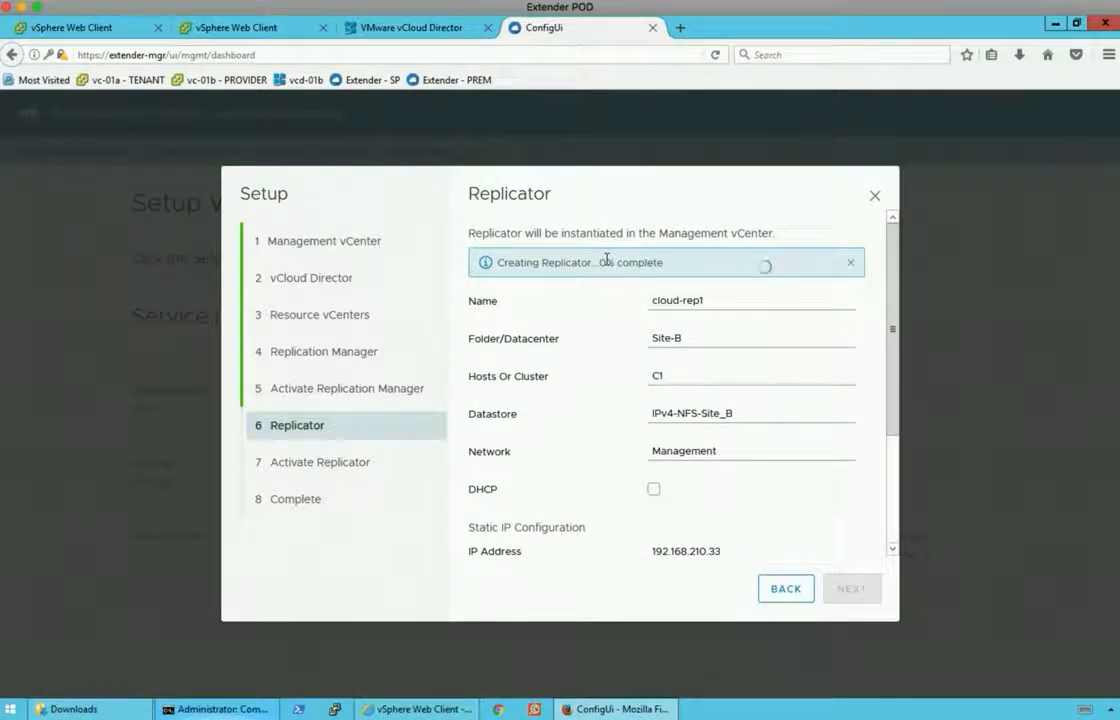
pyautogui.click(281, 32)
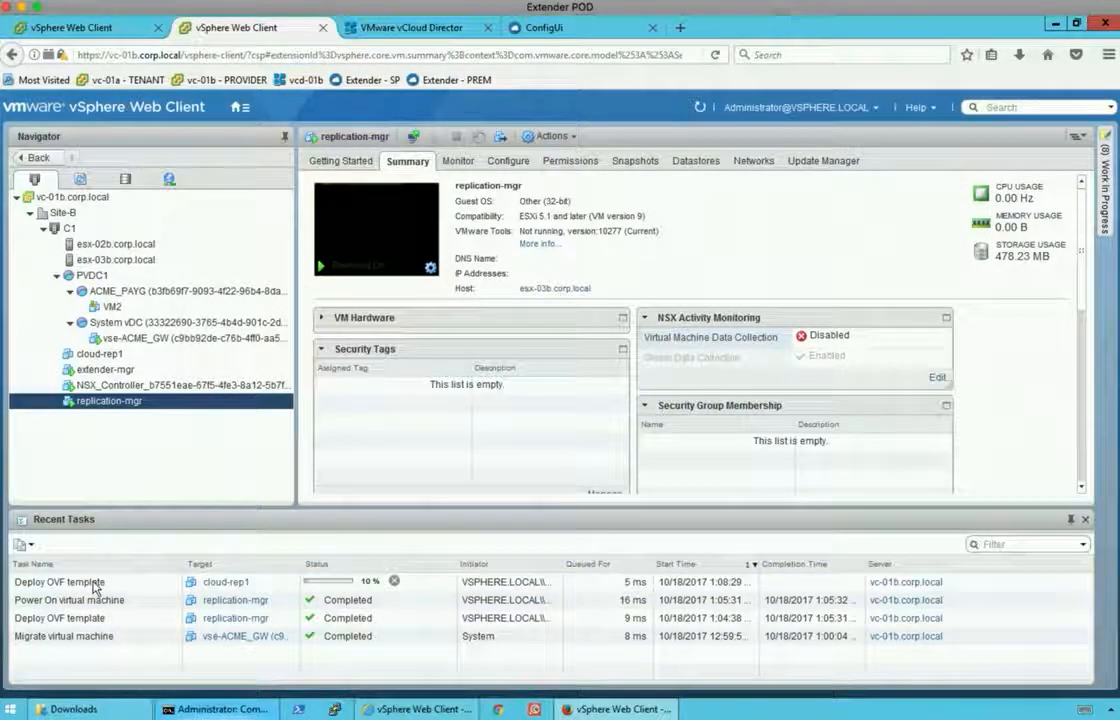
pyautogui.click(90, 354)
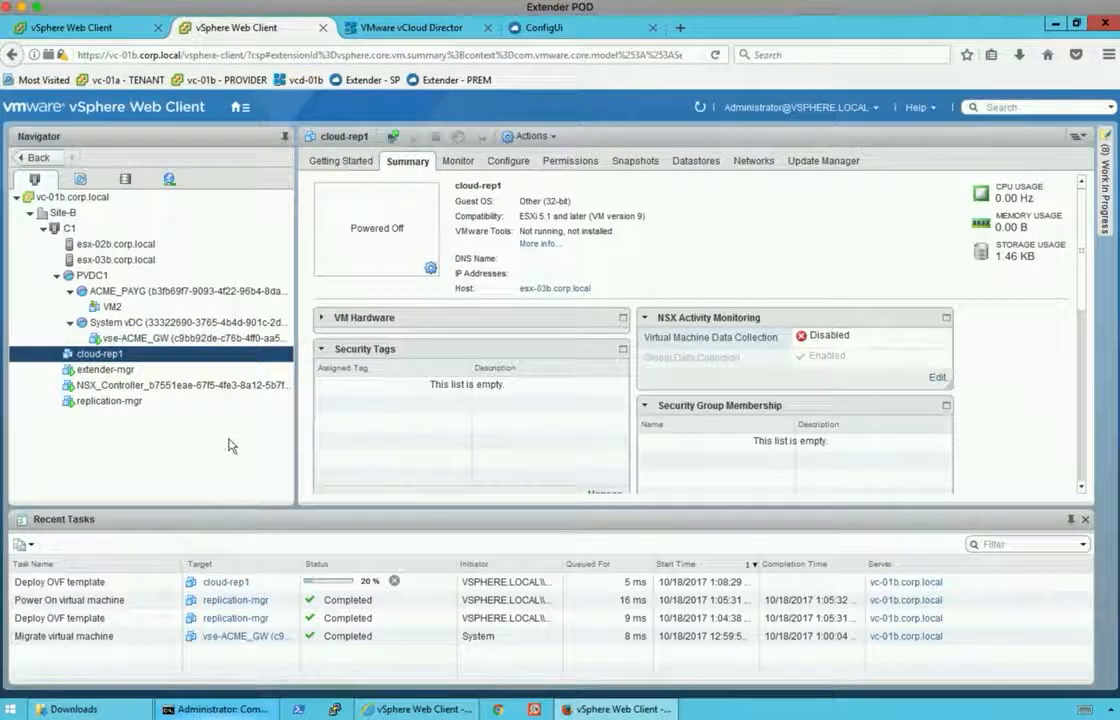
pyautogui.click(556, 33)
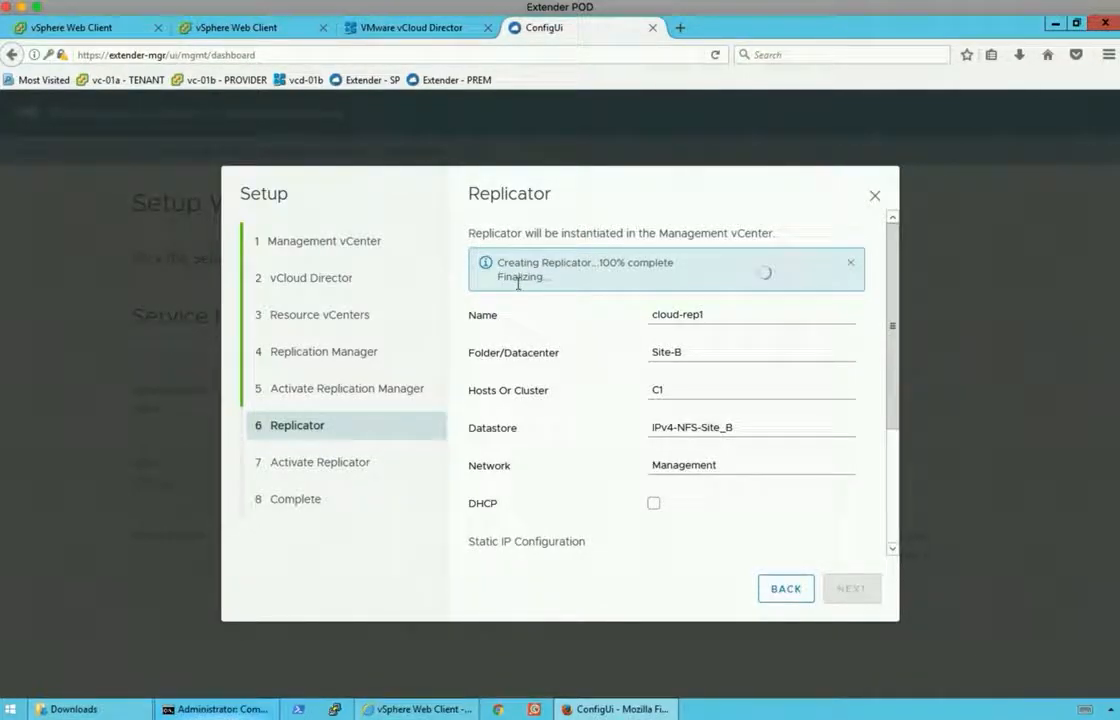
pyautogui.moveTo(892, 402); pyautogui.dragTo(893, 354)
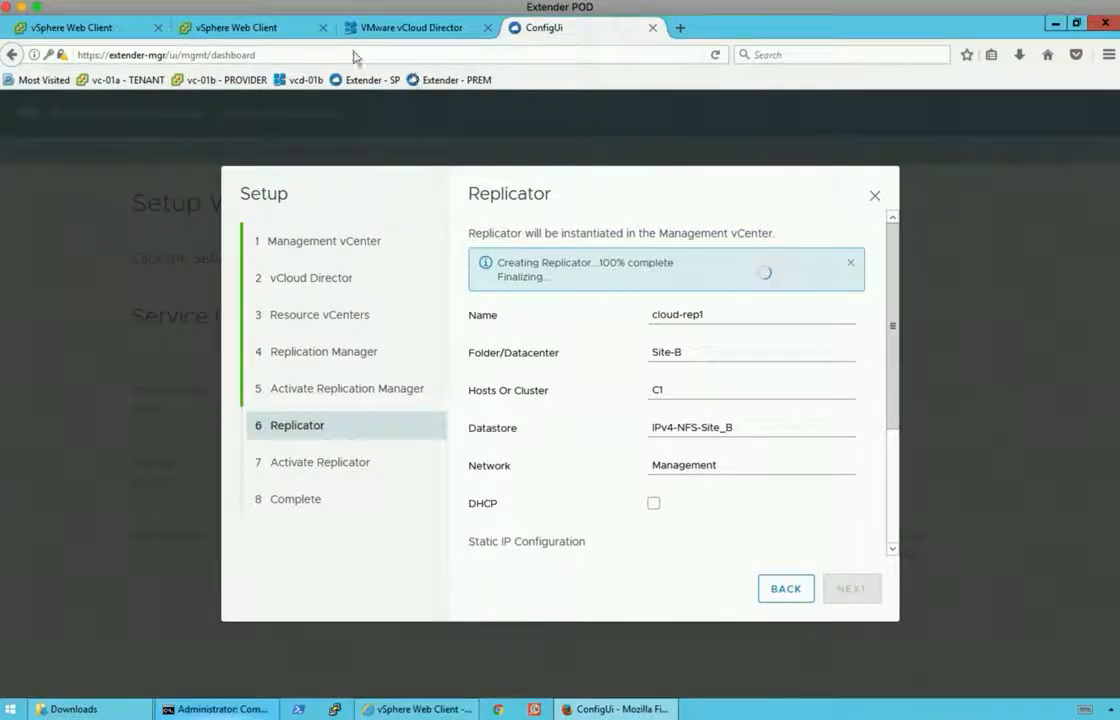
# Check cloud-rep1's Summary in vSphere, then return to the wizard showing it created.
pyautogui.click(280, 27)
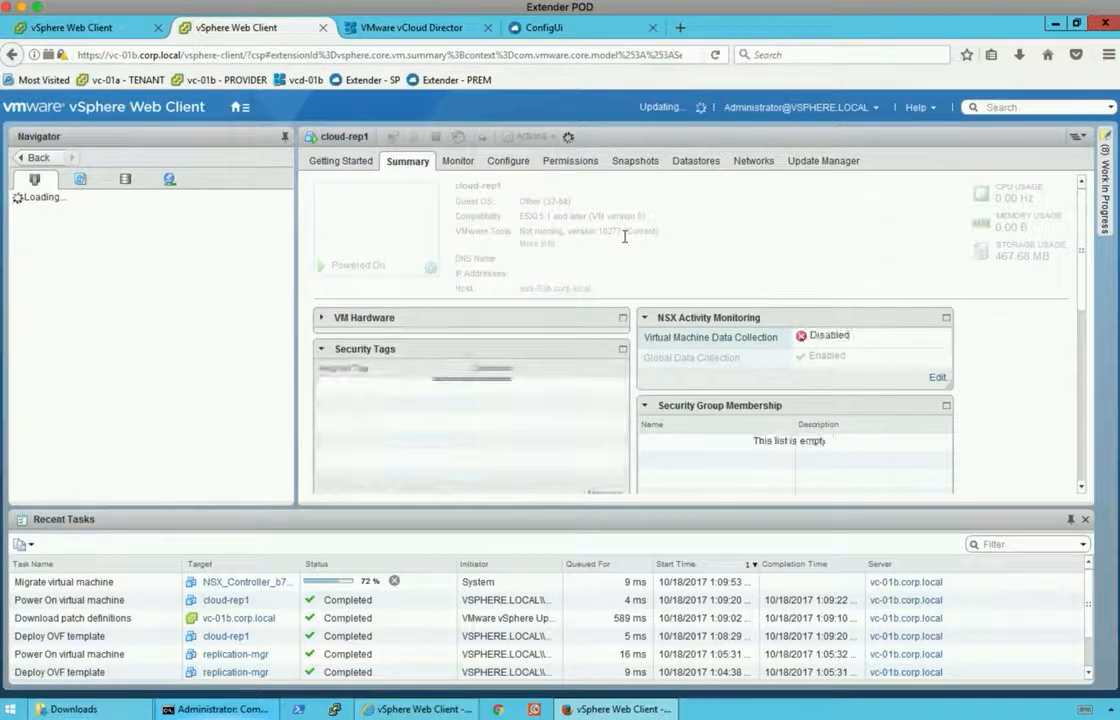
pyautogui.click(530, 28)
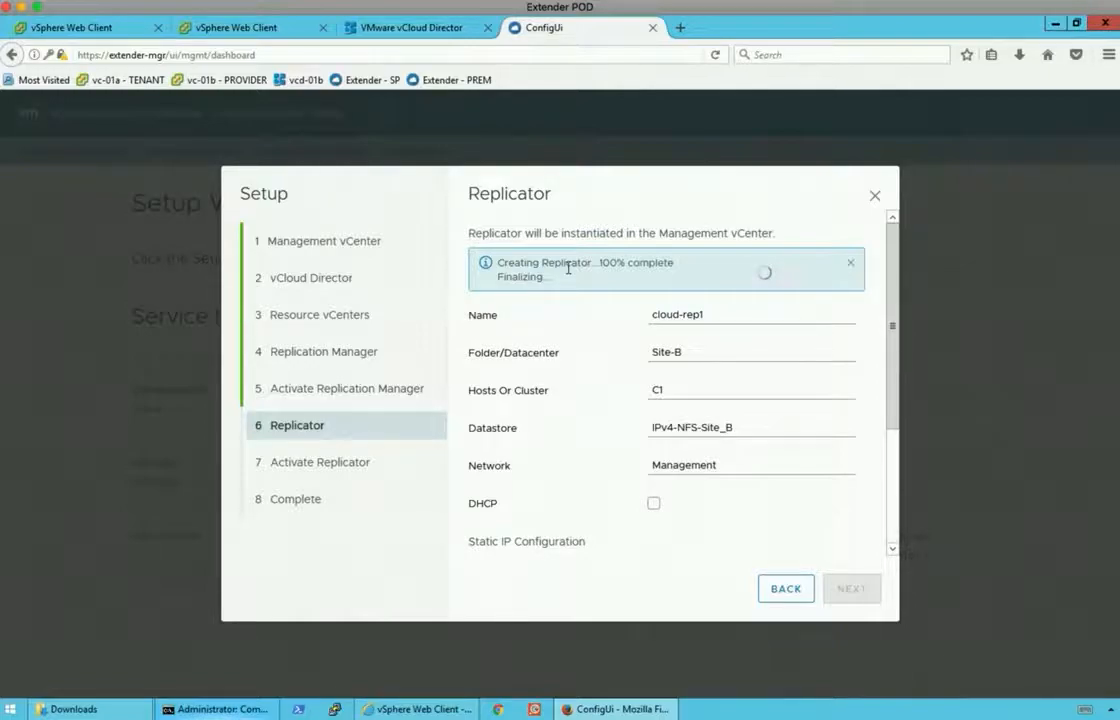
pyautogui.moveTo(893, 320)
pyautogui.mouseDown()
pyautogui.moveTo(888, 460)
pyautogui.moveTo(876, 305)
pyautogui.mouseUp()
pyautogui.click(285, 29)
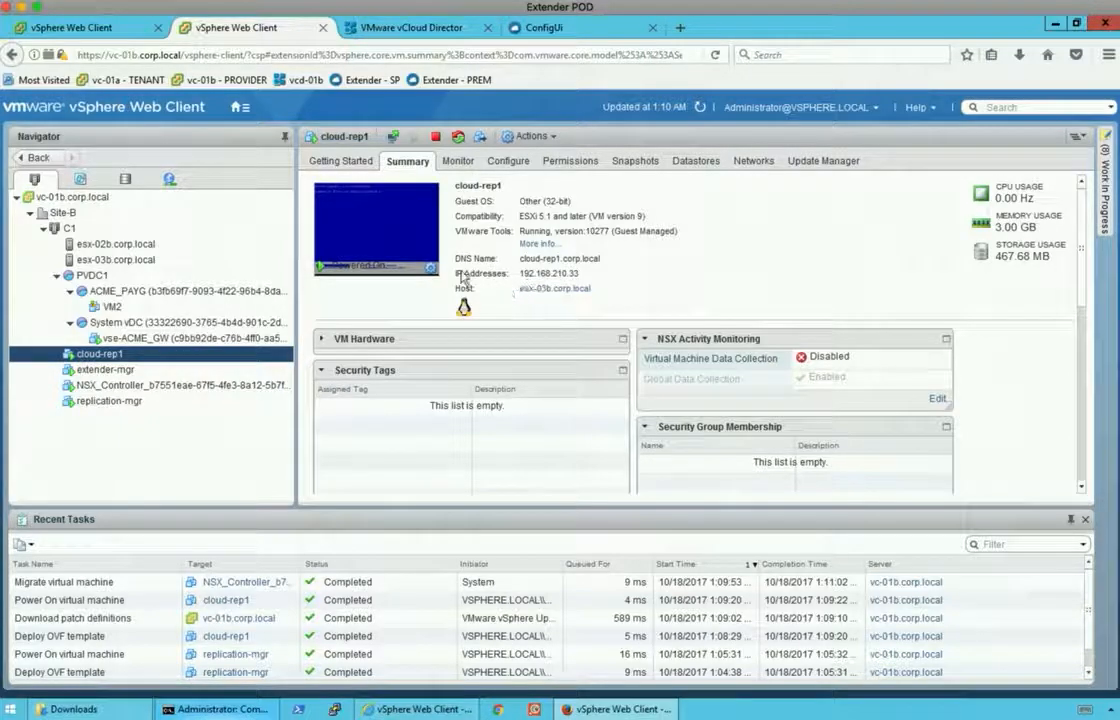
pyautogui.click(535, 29)
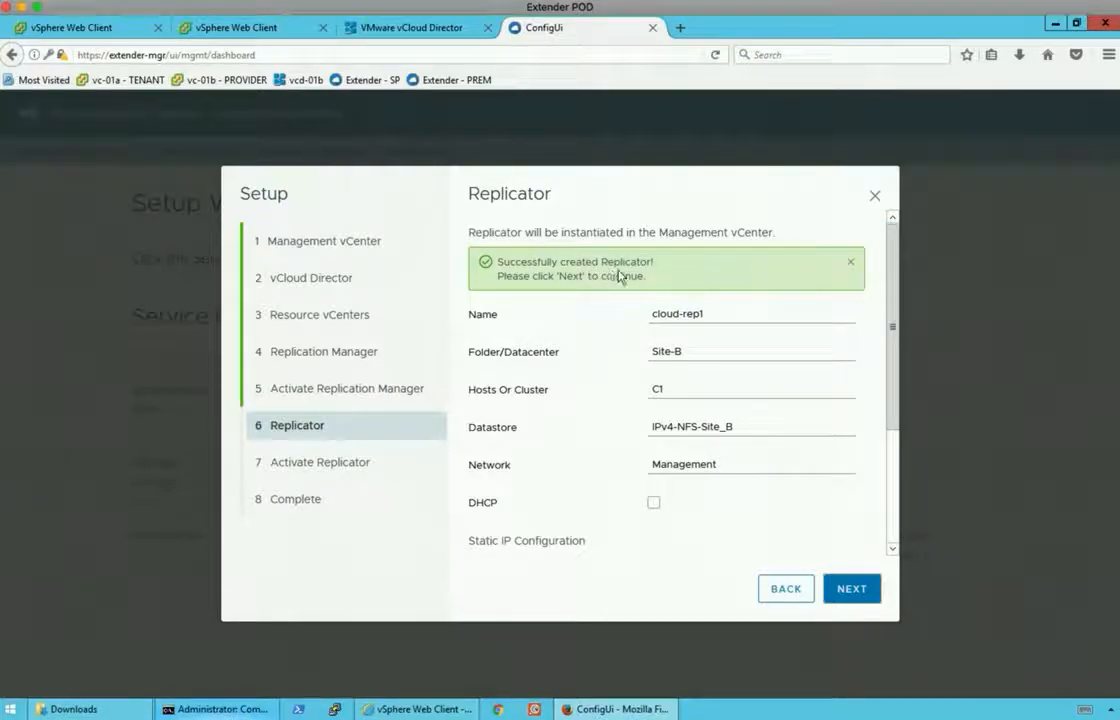
# Set and confirm the replicator's root password.
pyautogui.click(855, 589)
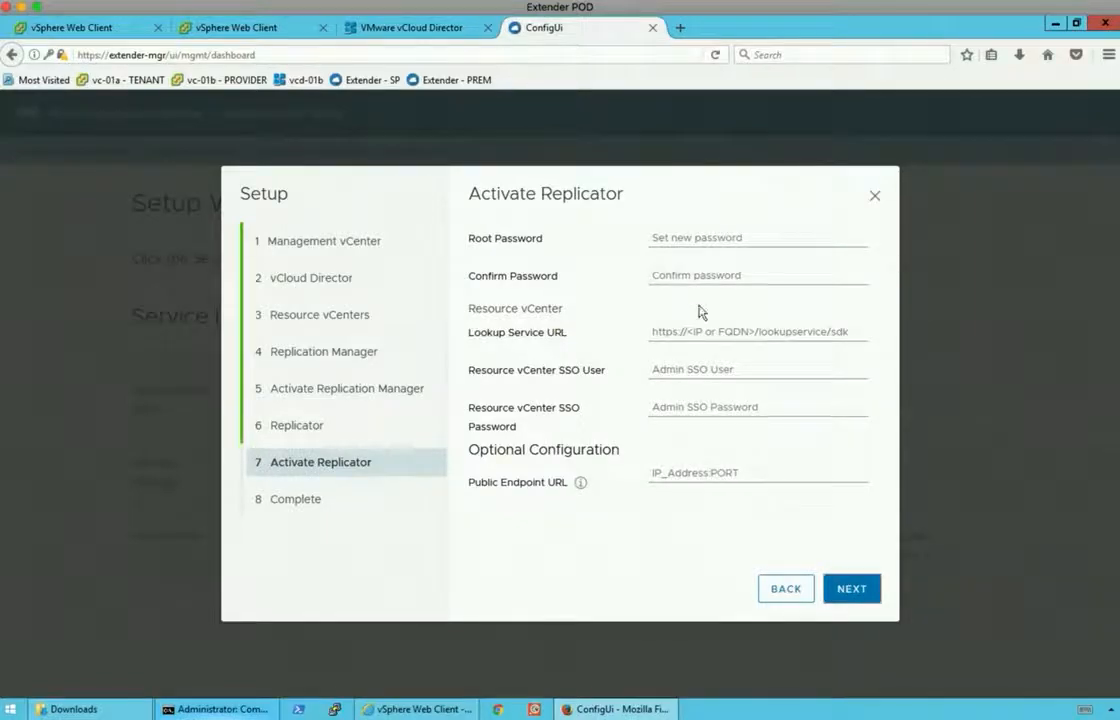
pyautogui.click(696, 237)
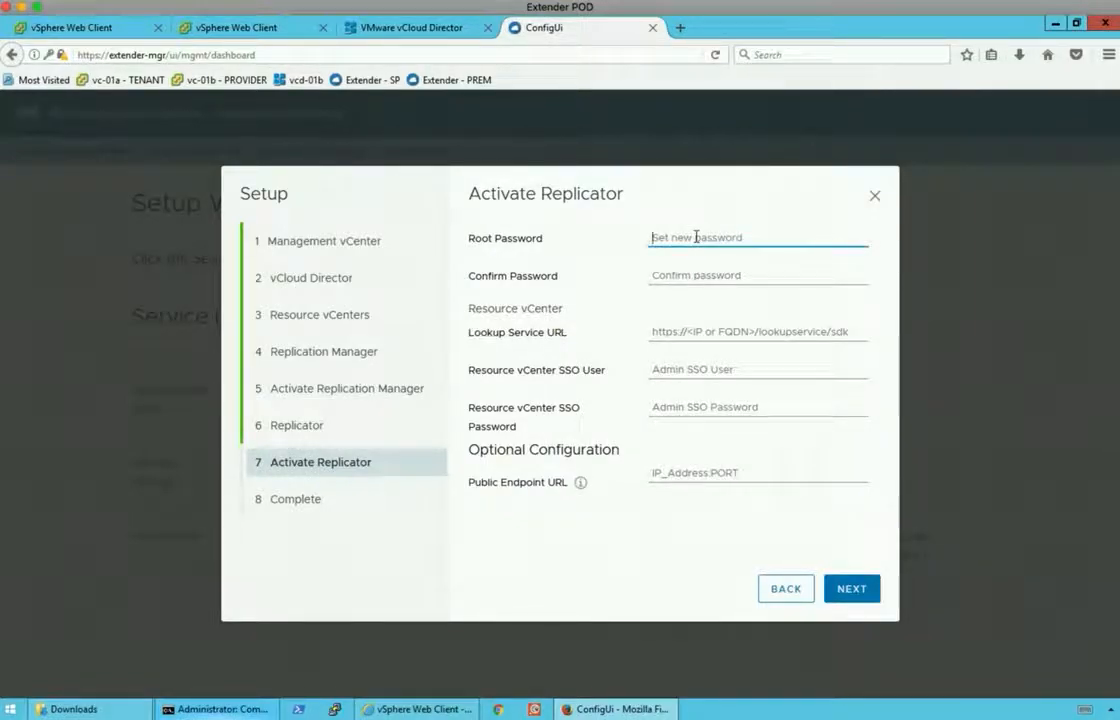
pyautogui.write('VMware1!')
pyautogui.press('Tab')
pyautogui.write('VMwa')
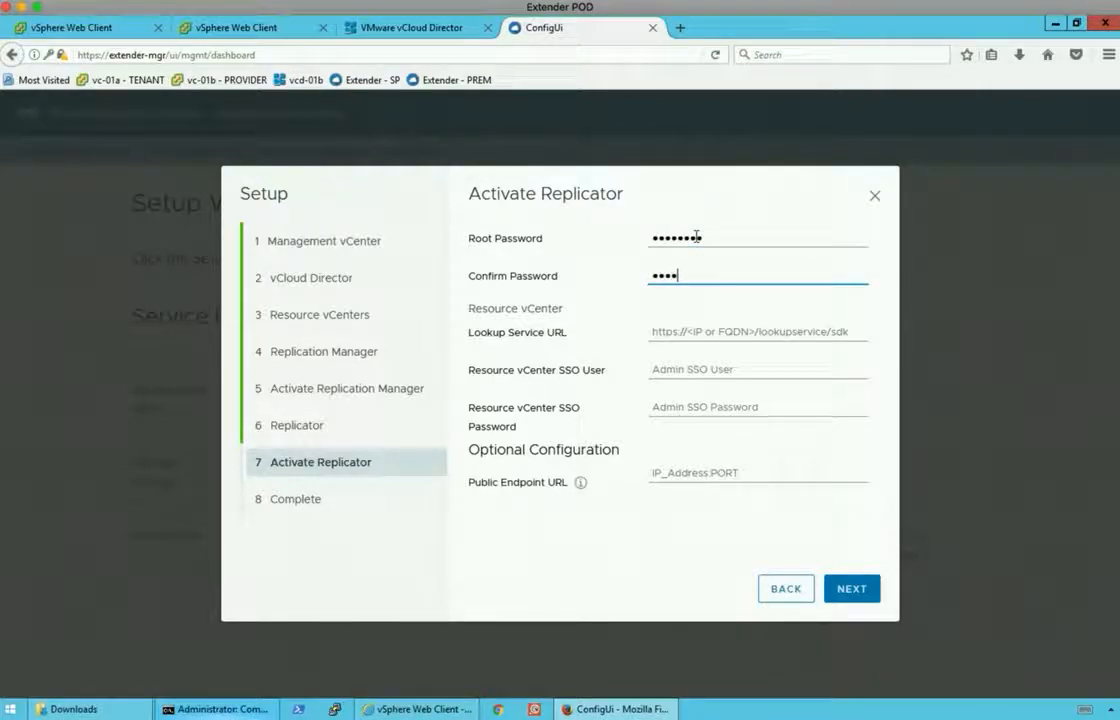
pyautogui.write('re1!')
pyautogui.click(668, 331)
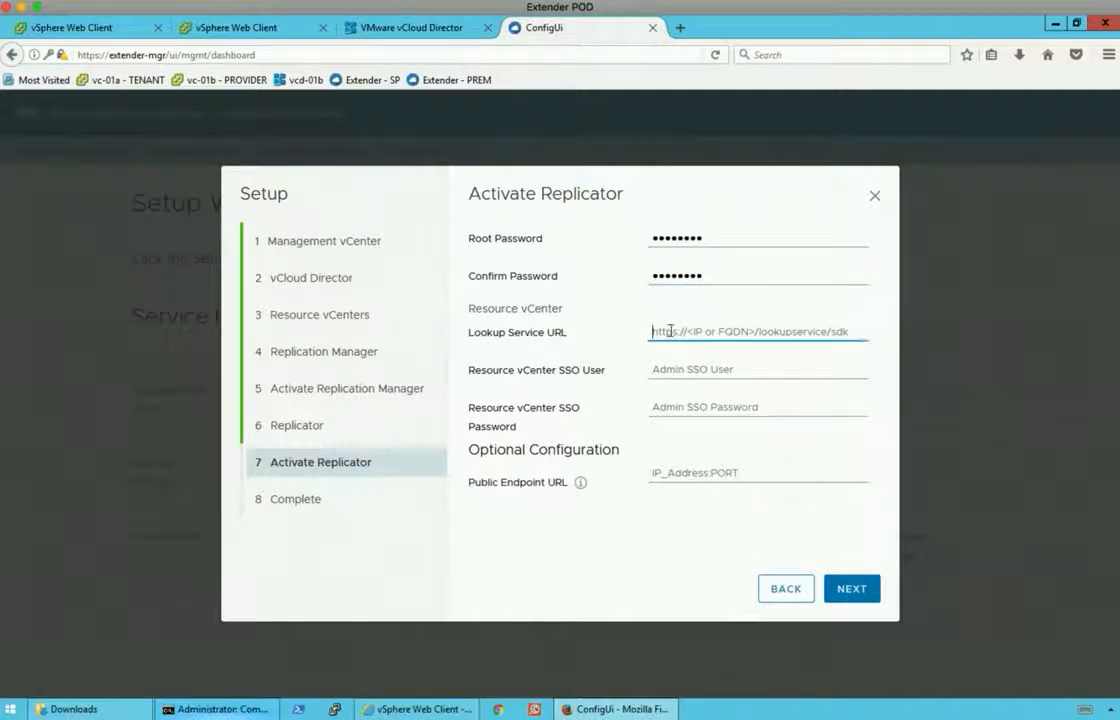
pyautogui.write('htt')
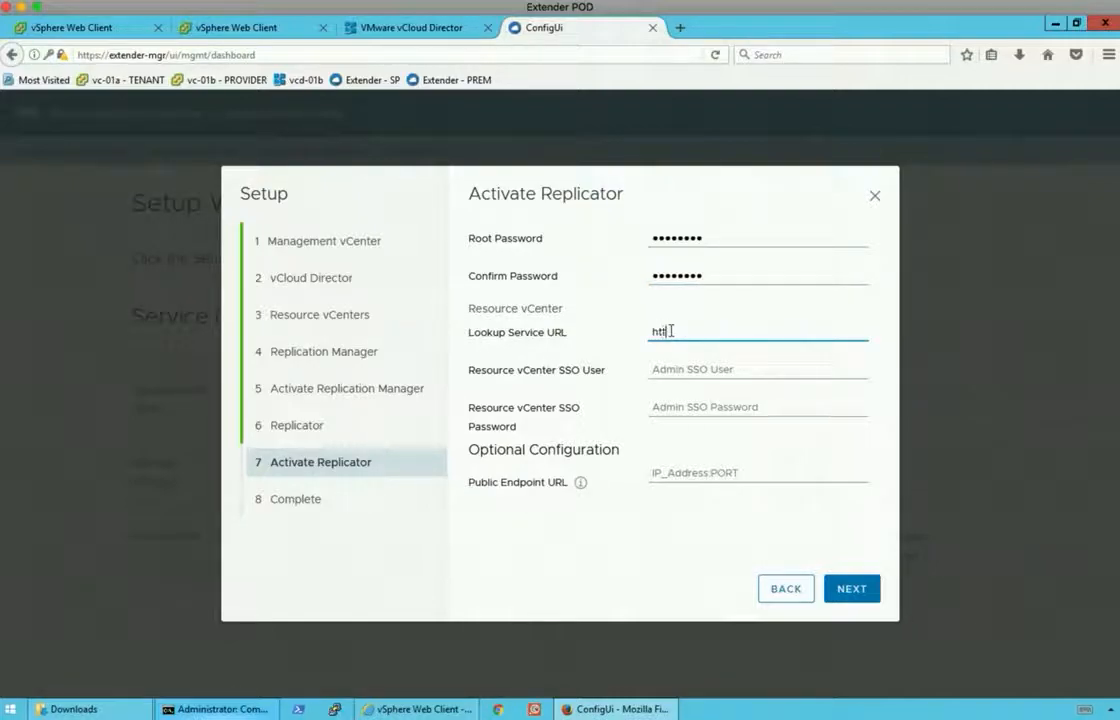
pyautogui.write('ps://vc-01b.corp.local')
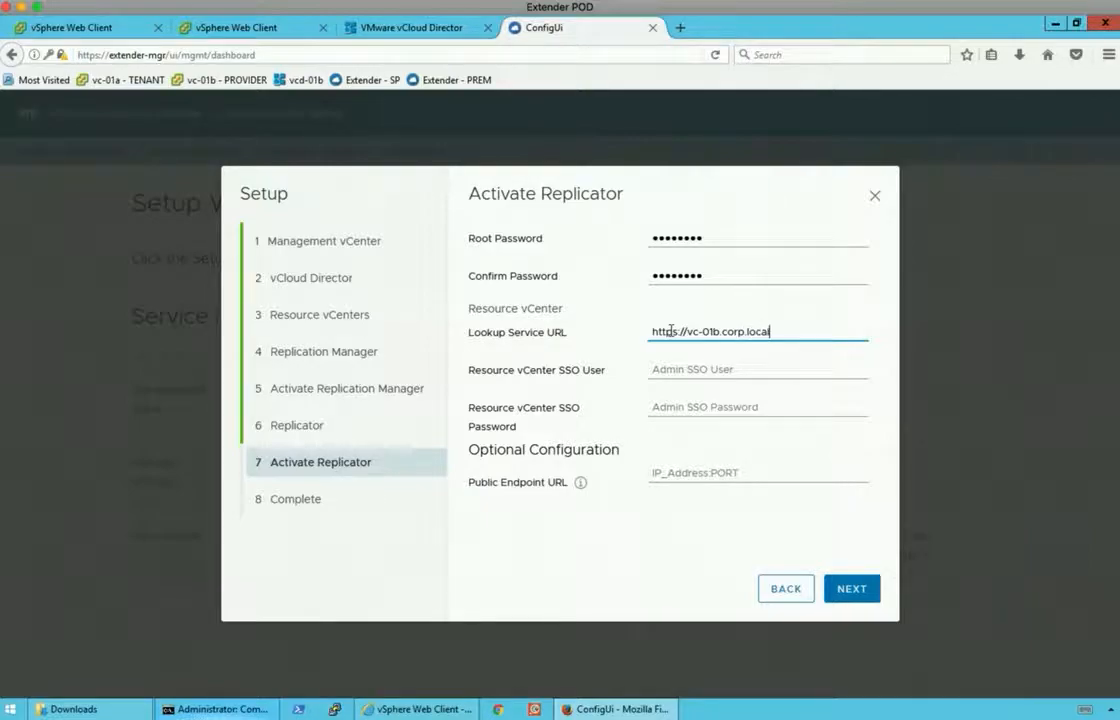
pyautogui.write('/lookupservice/sdk')
pyautogui.press('Tab')
pyautogui.write('adm')
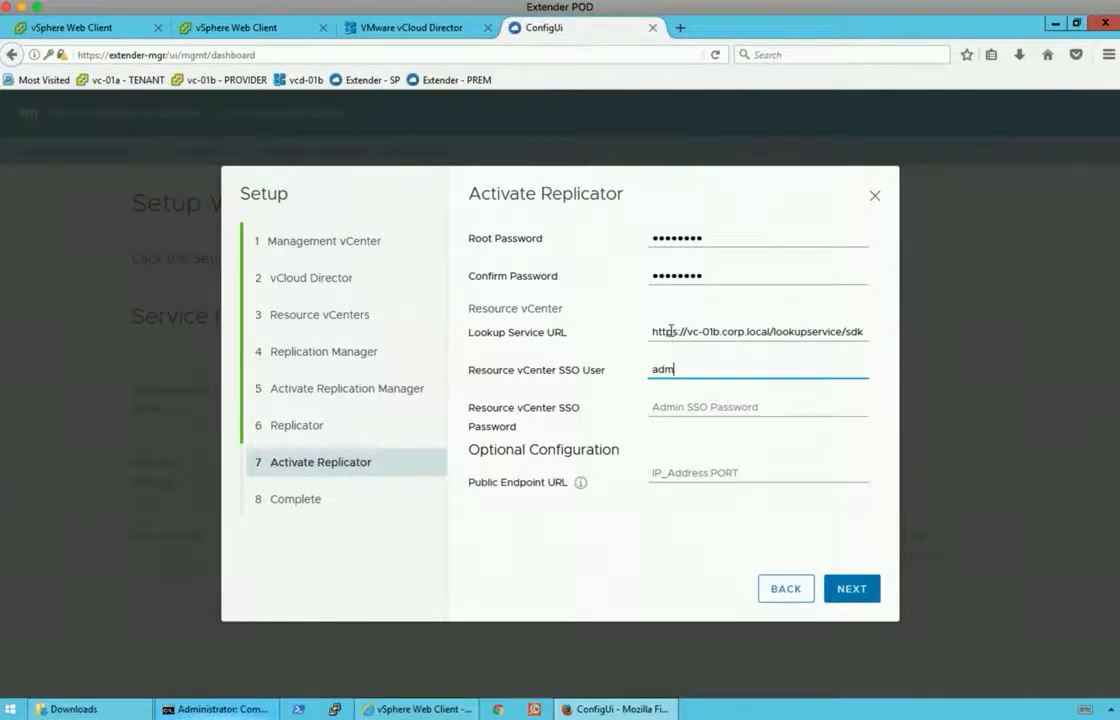
pyautogui.write('inistrator@vsphere.local')
pyautogui.press('Tab')
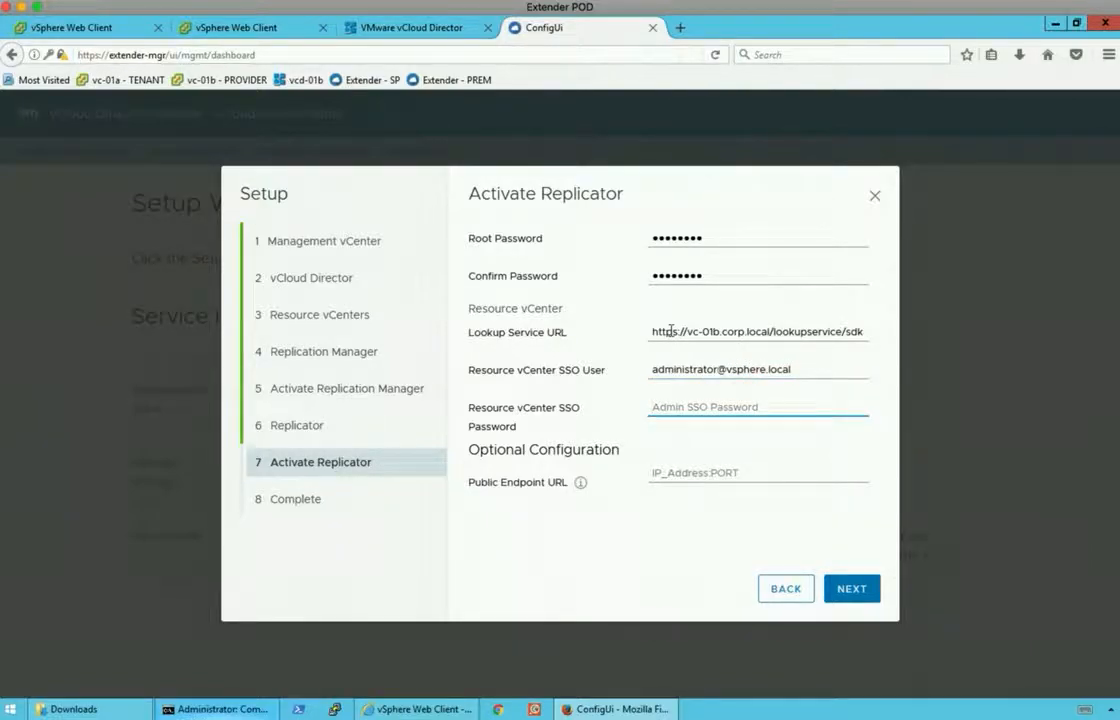
pyautogui.write('••••••')
pyautogui.click(851, 590)
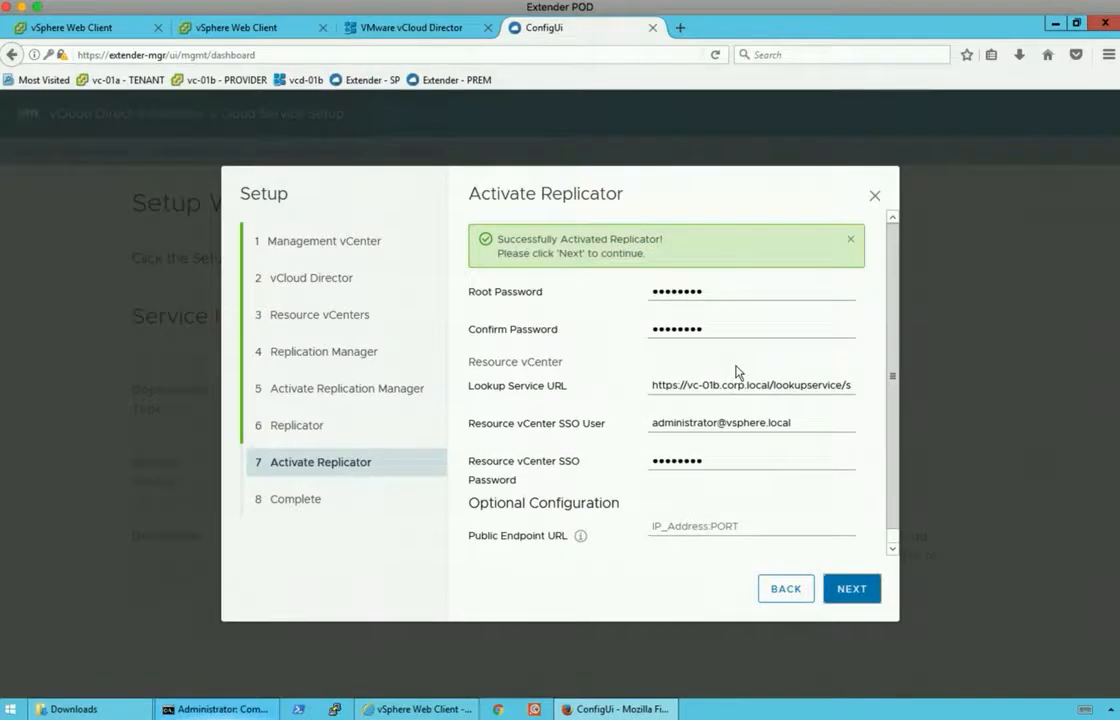
# Complete the final setup step and show the Replicators list with cloud-rep1.
pyautogui.click(860, 592)
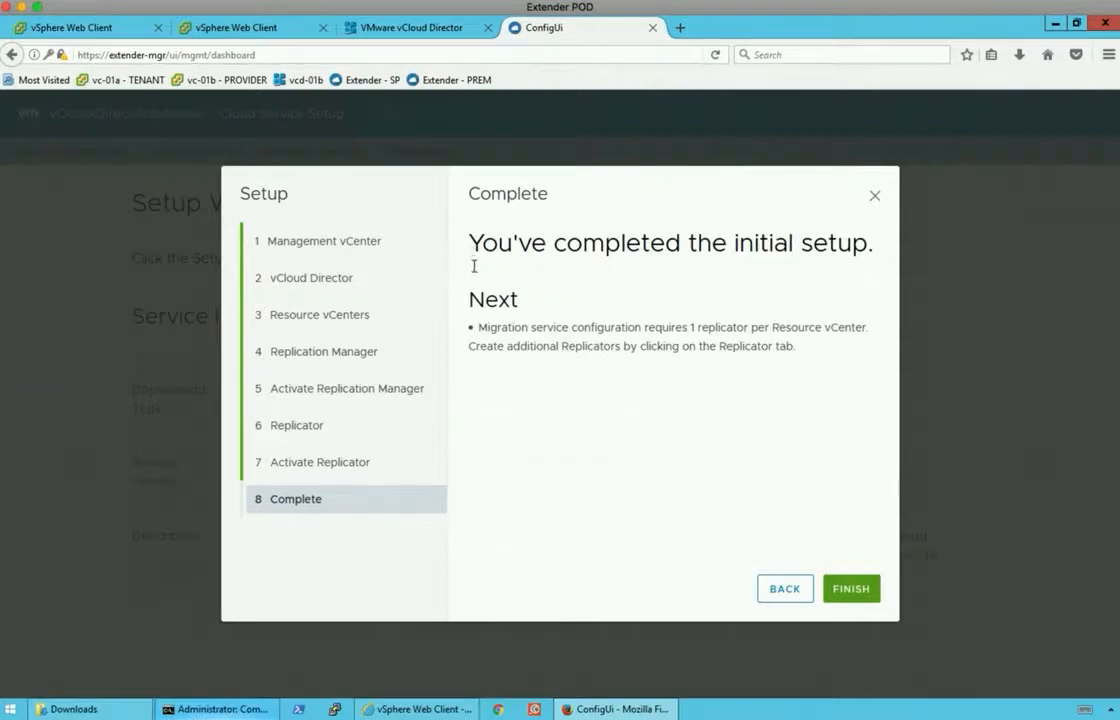
pyautogui.moveTo(468, 299); pyautogui.dragTo(720, 362)
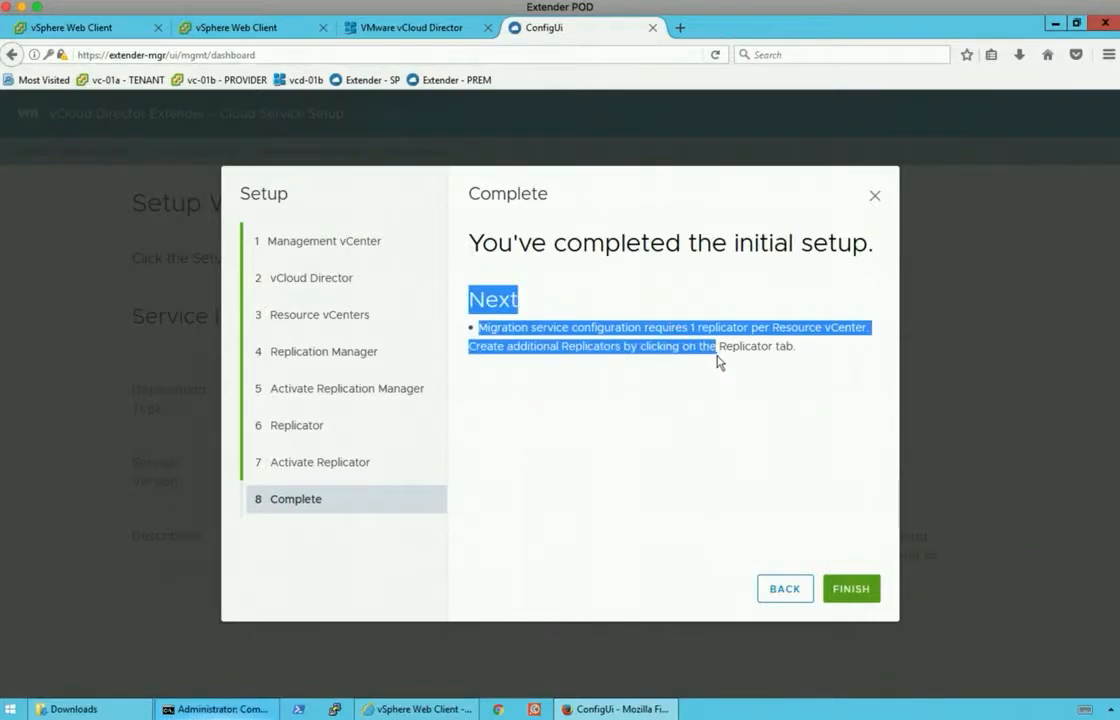
pyautogui.moveTo(830, 355); pyautogui.dragTo(589, 323)
pyautogui.click(737, 352)
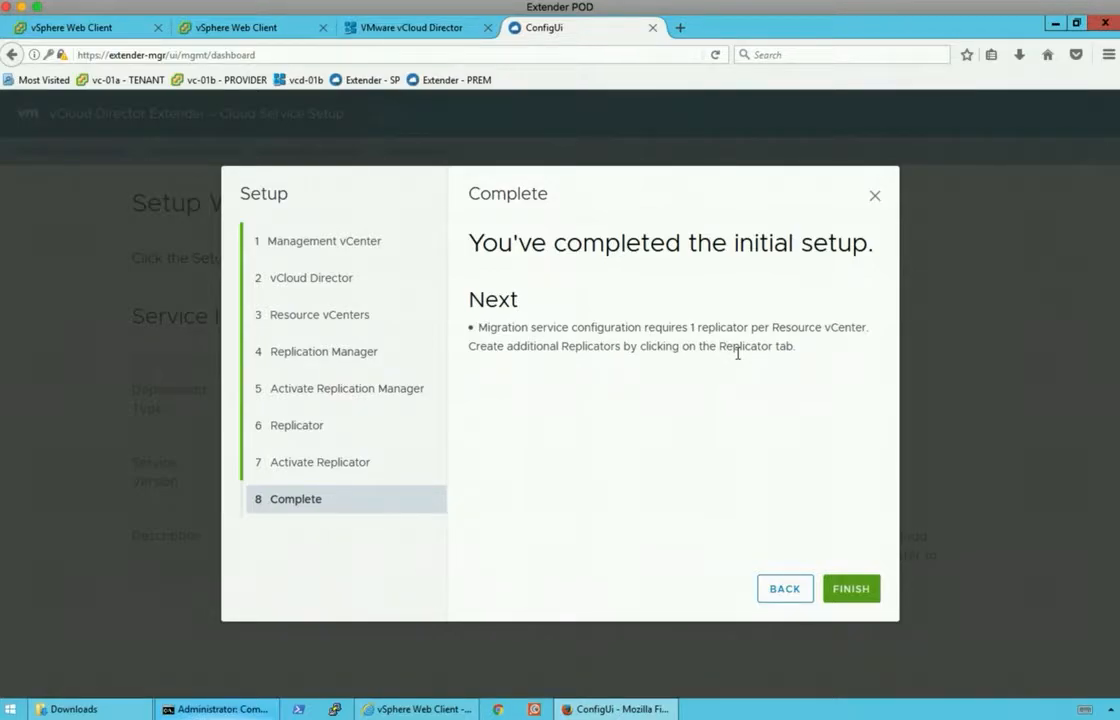
pyautogui.click(850, 589)
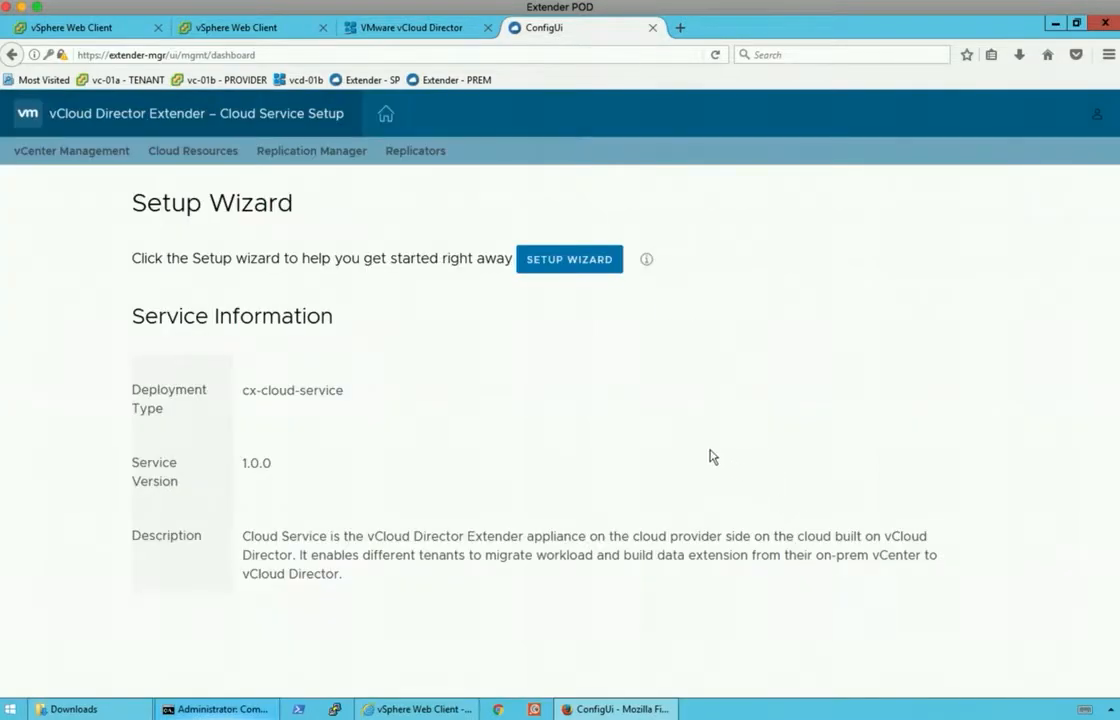
pyautogui.click(415, 153)
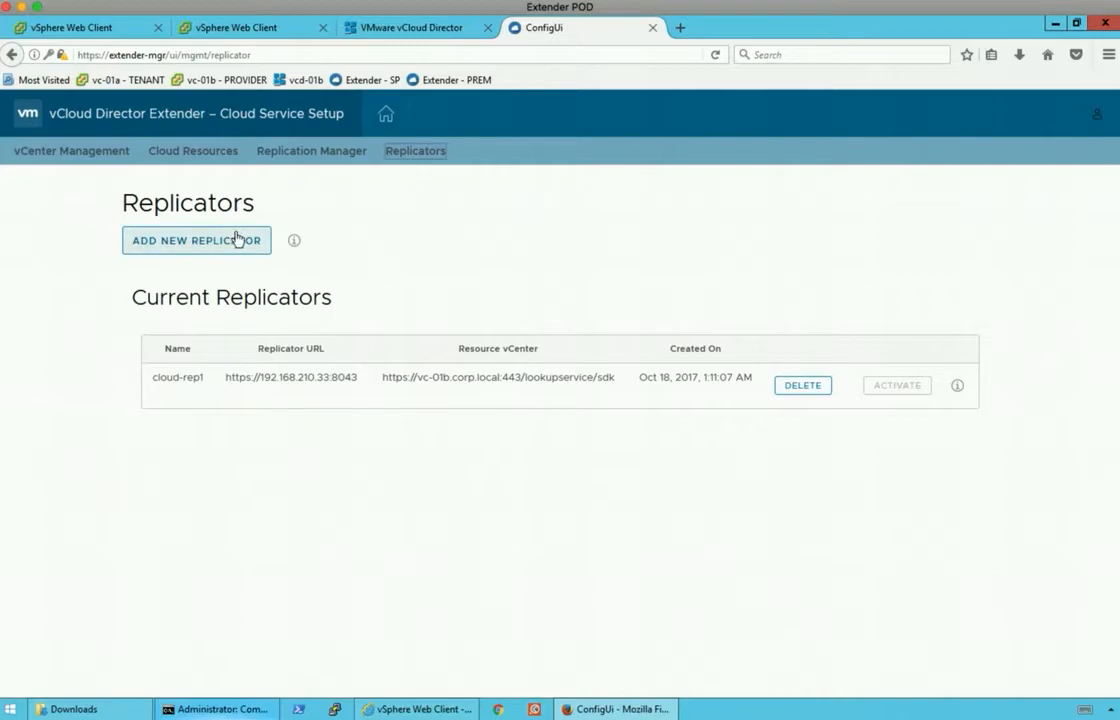